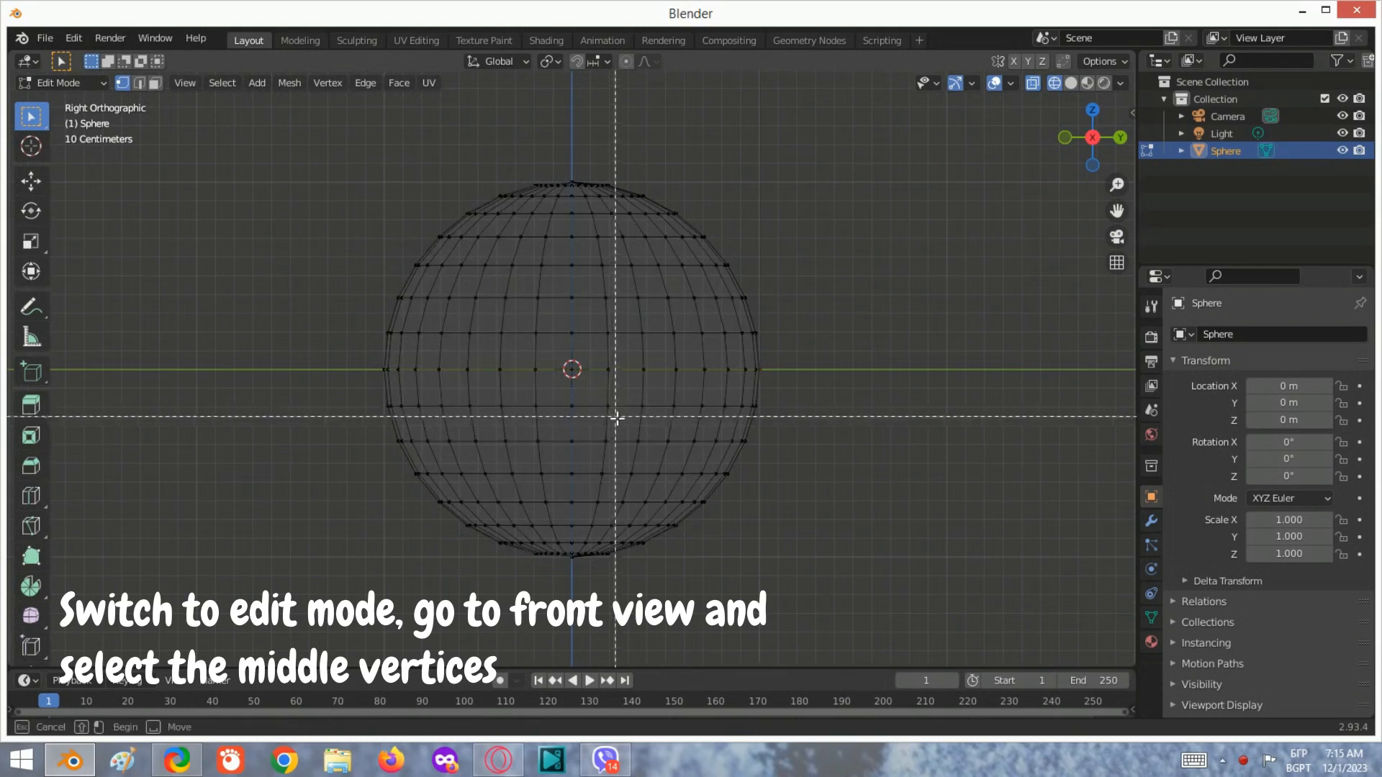
- Arrange the sphere's middle vertices into a circle with LoopTools and scale it up by about 1.4
drag(617, 413, 527, 310)
right_click(597, 348)
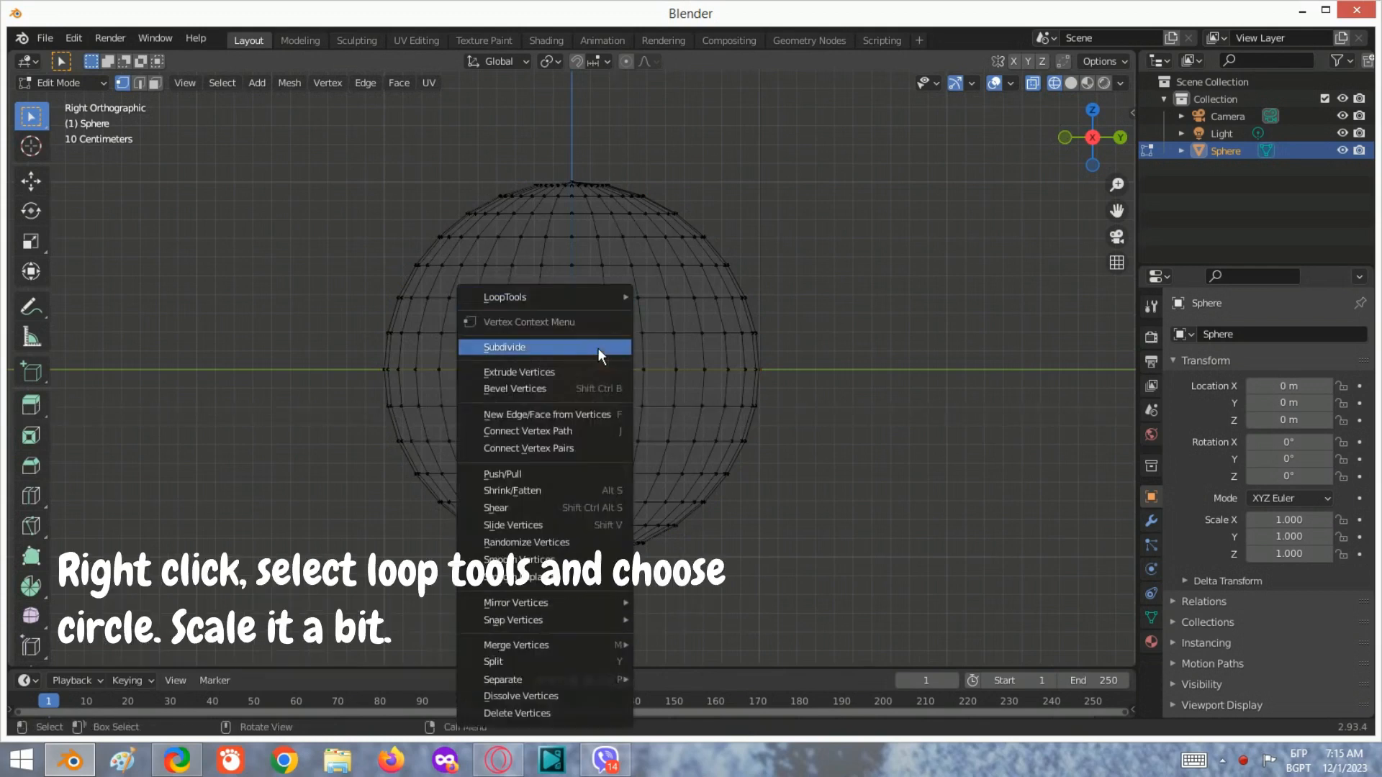
mouse_move(571, 295)
click(686, 313)
scroll(687, 317, up, 2)
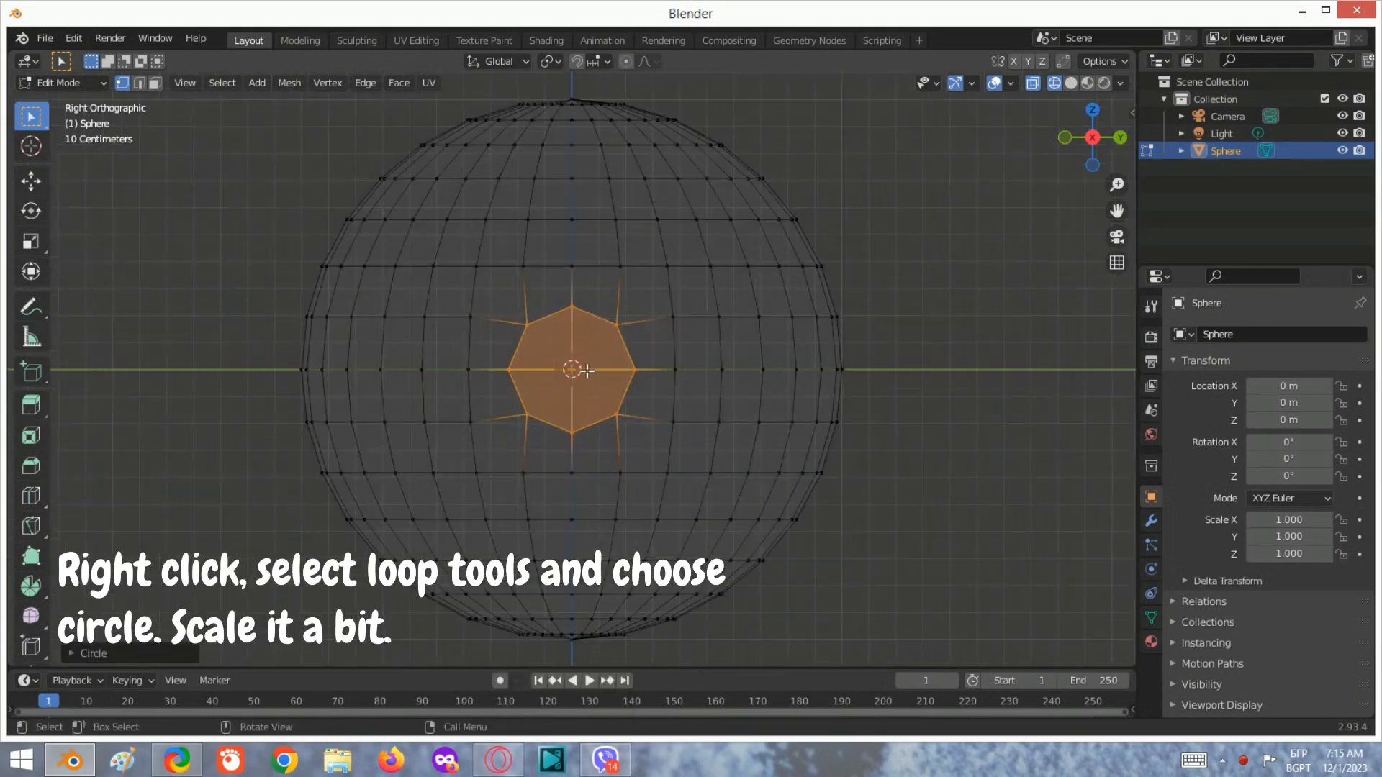
key(s)
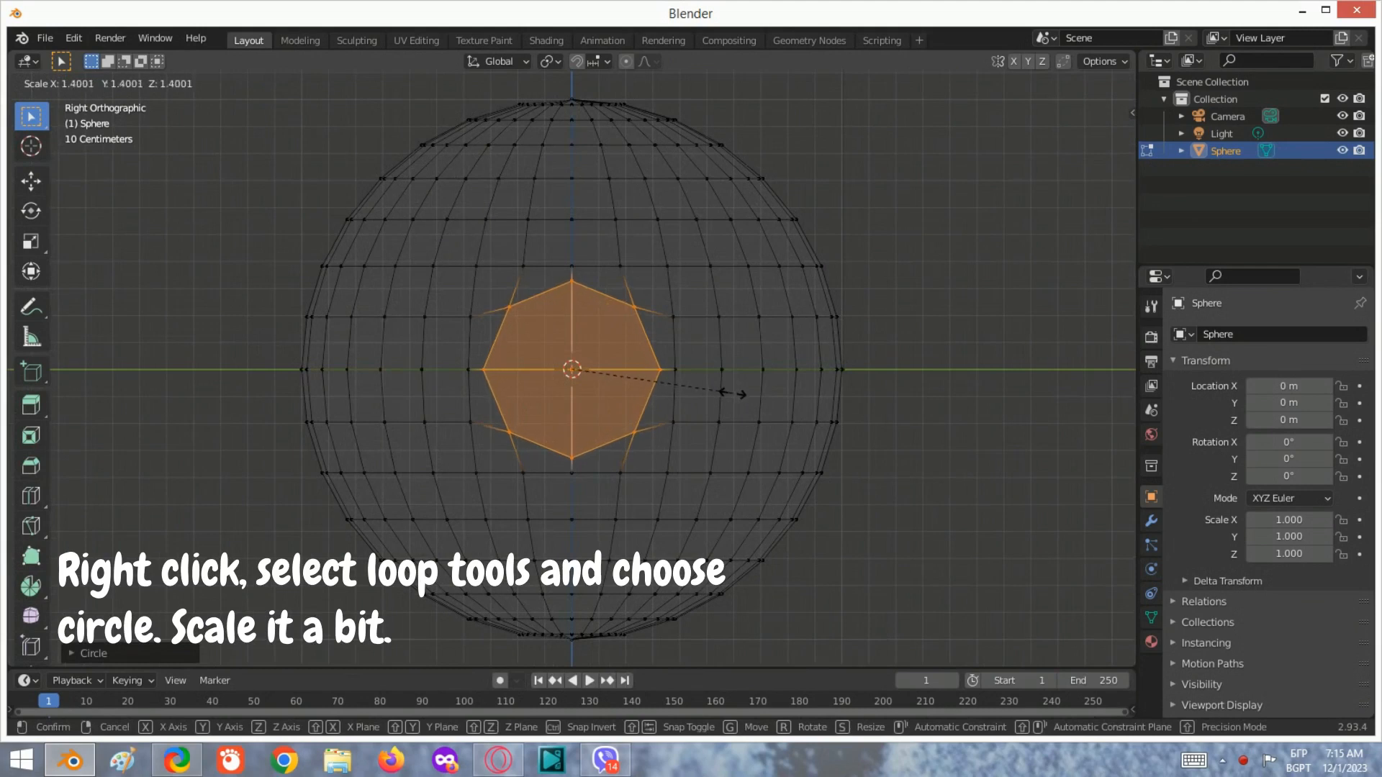
click(736, 395)
- In front view, delete all vertices of the half of the mesh on the negative X side
click(1088, 140)
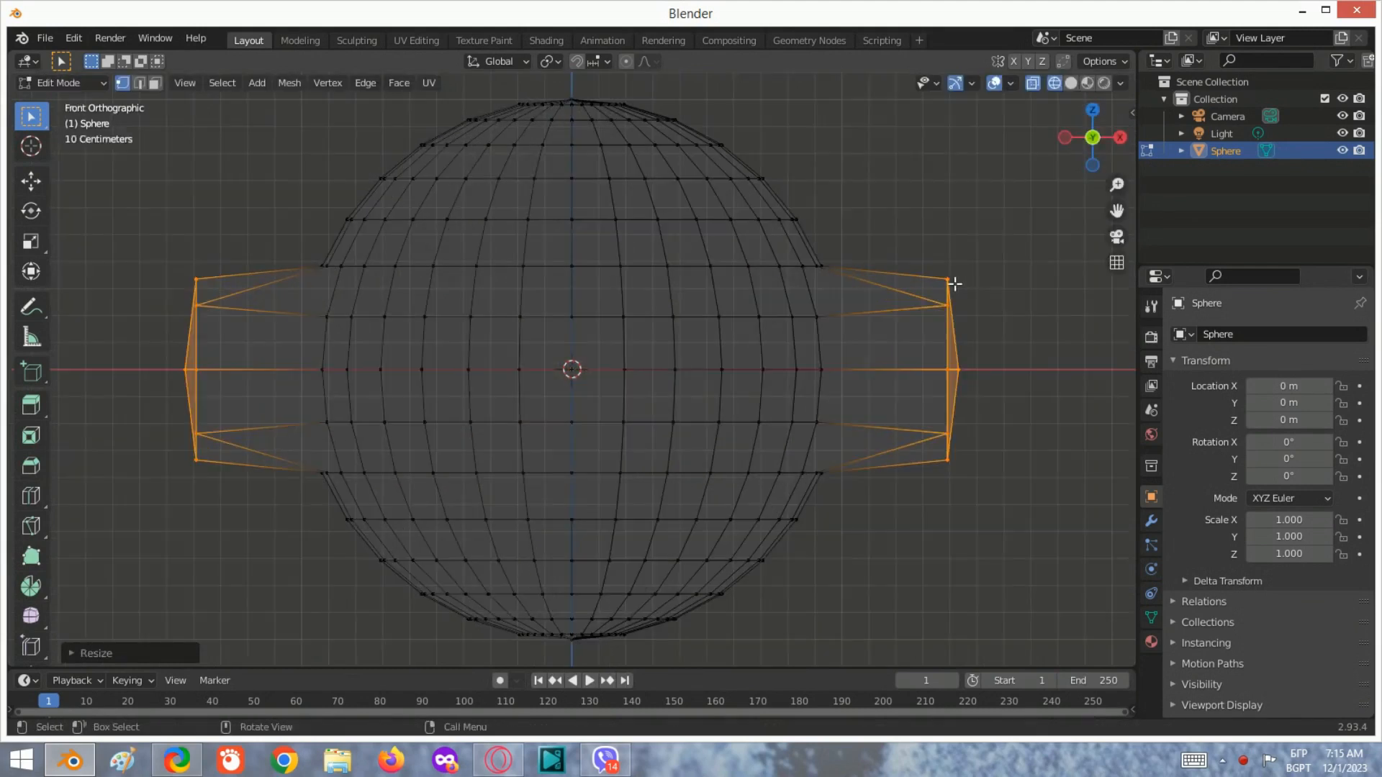
key(alt+a)
key(n)
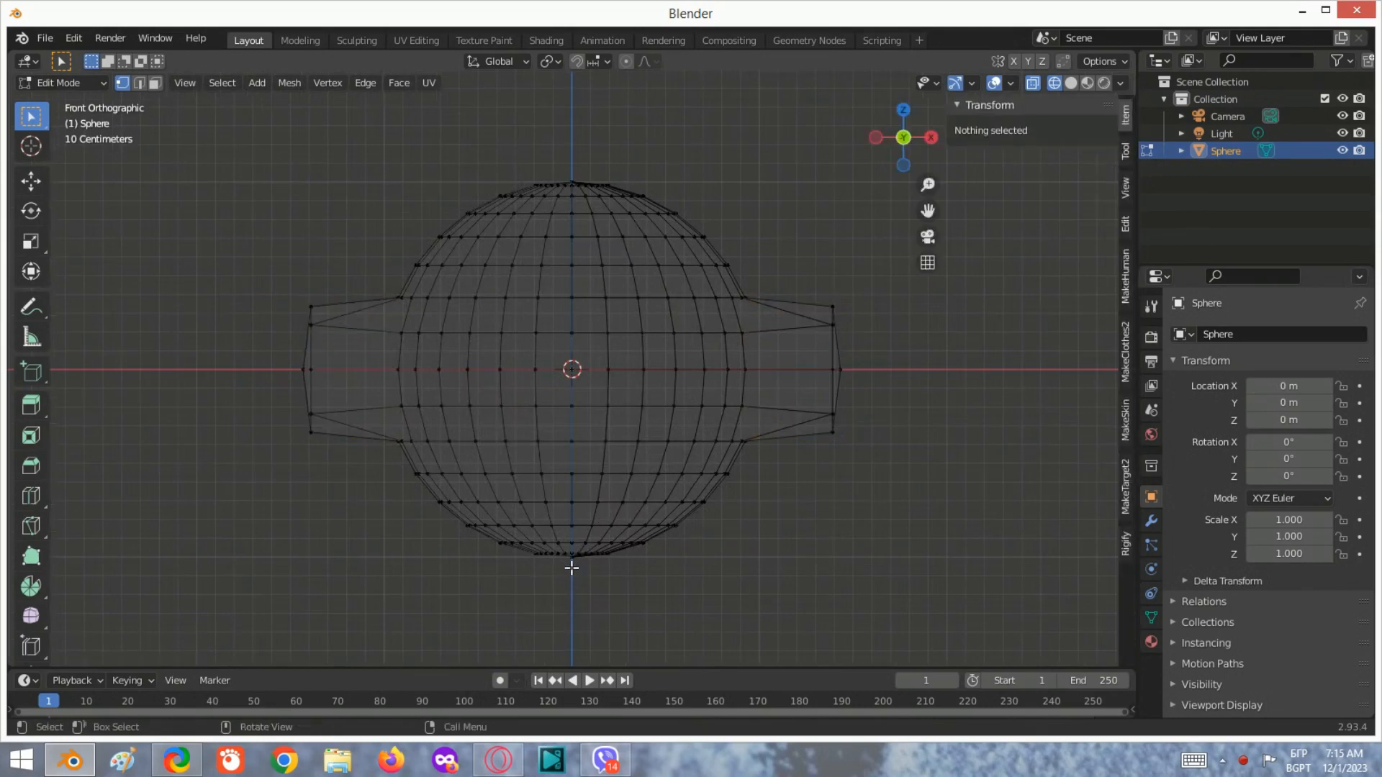
drag(566, 572, 262, 170)
key(x)
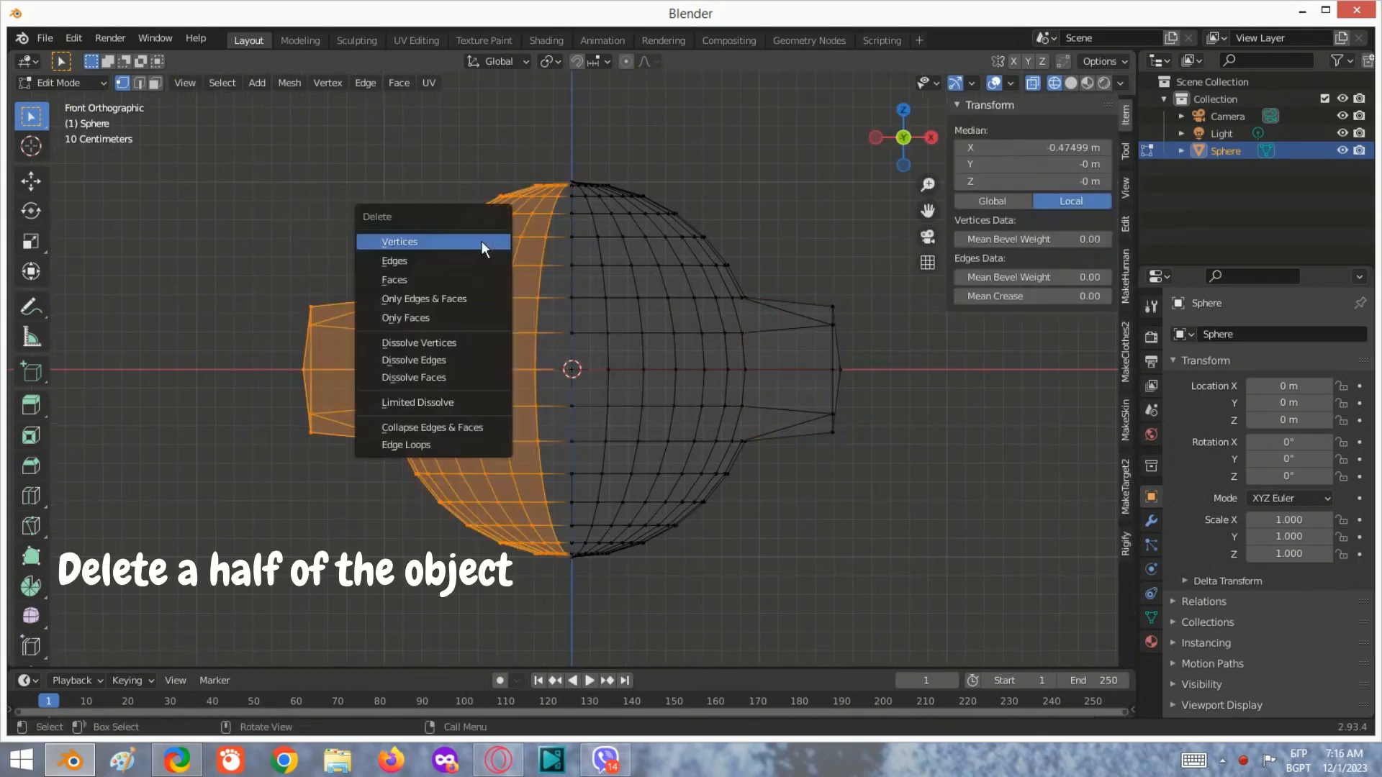
click(481, 240)
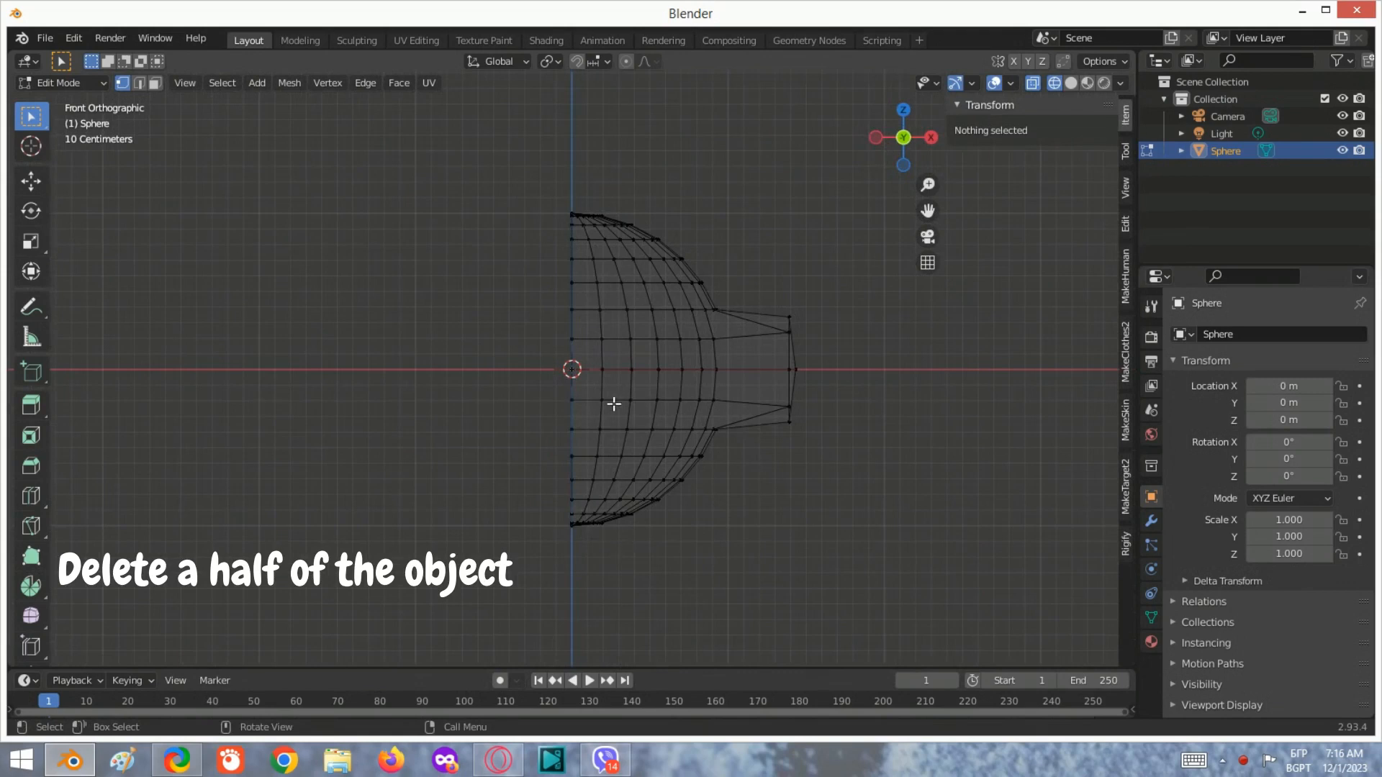
- In bottom view, extrude the arm's end vertices along X to about 2.03 m and scale the new end up slightly
middle_drag(614, 403, 605, 454)
key(Tab)
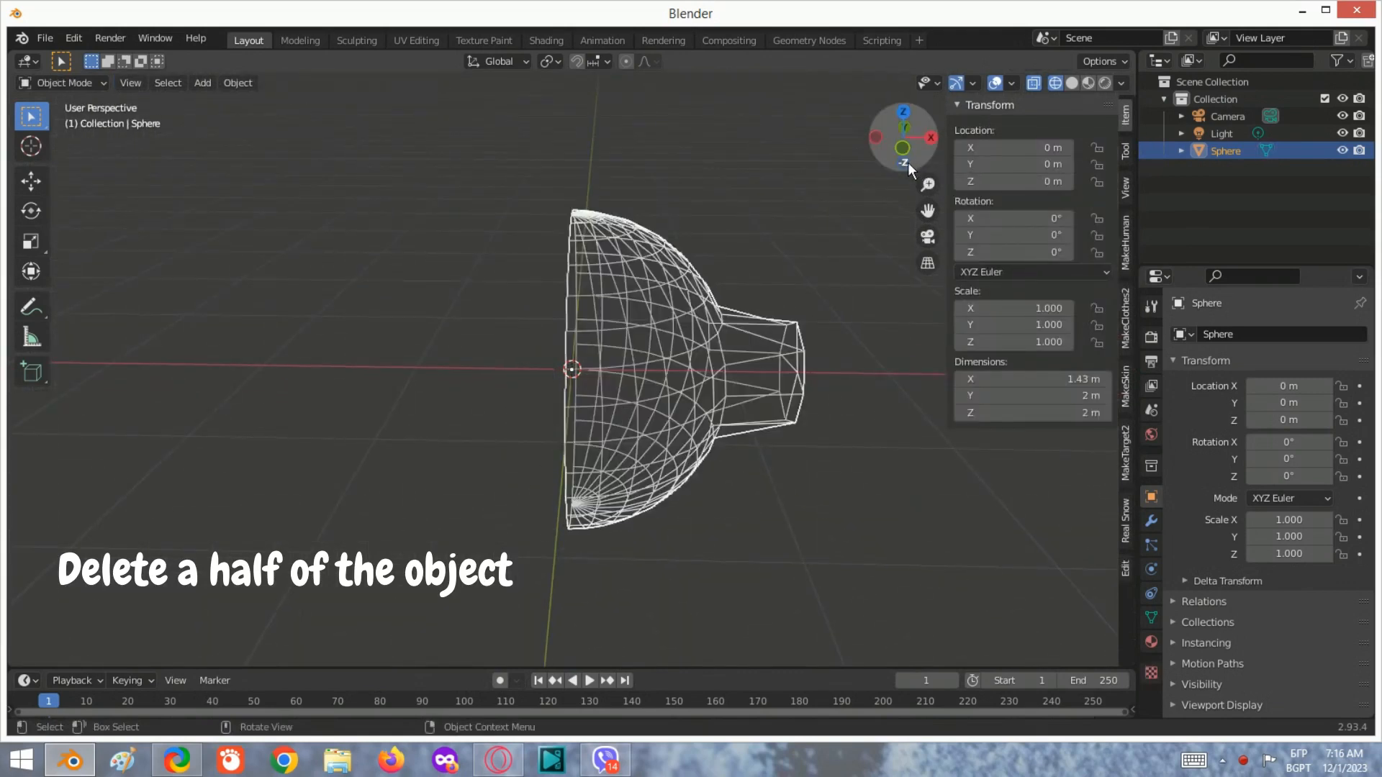
click(904, 164)
key(Tab)
drag(824, 450, 765, 290)
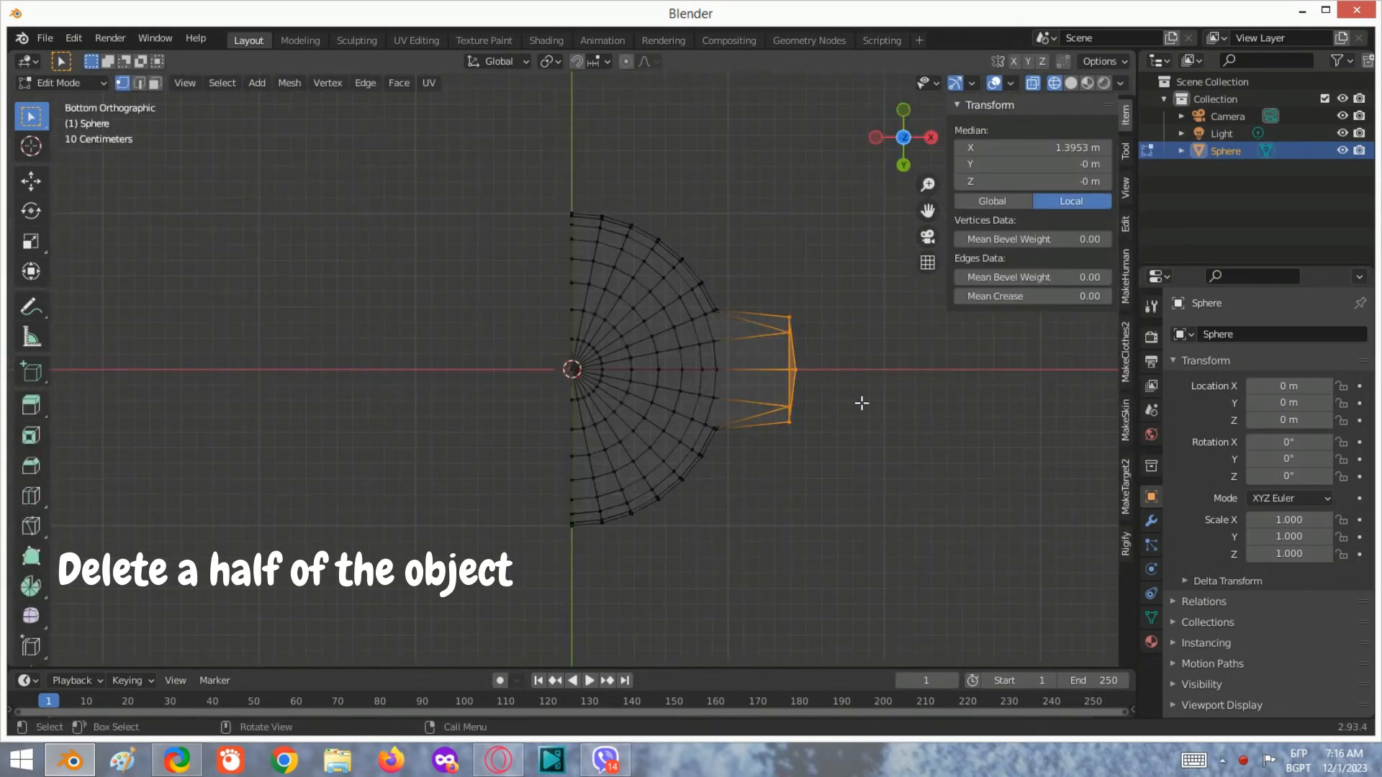
key(e)
click(960, 408)
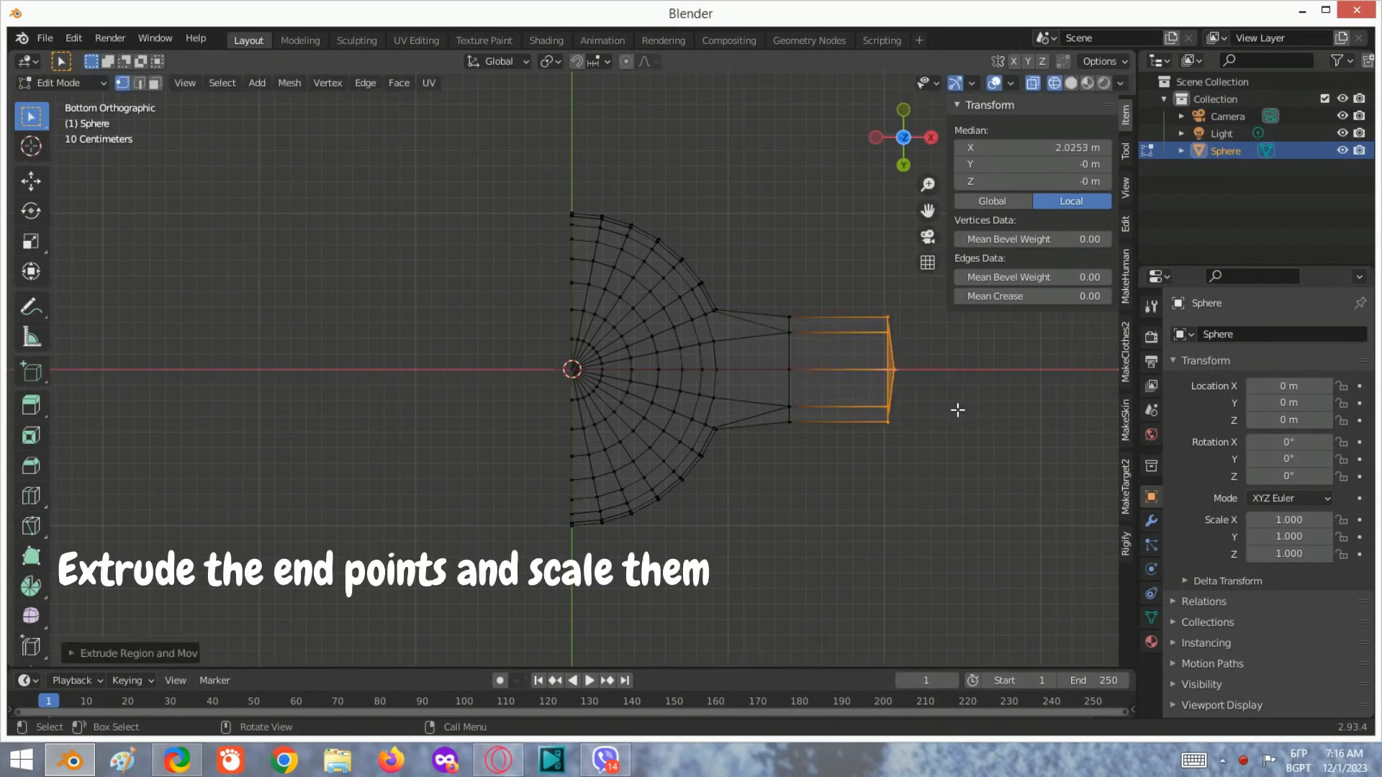
scroll(936, 405, down, 2)
key(s)
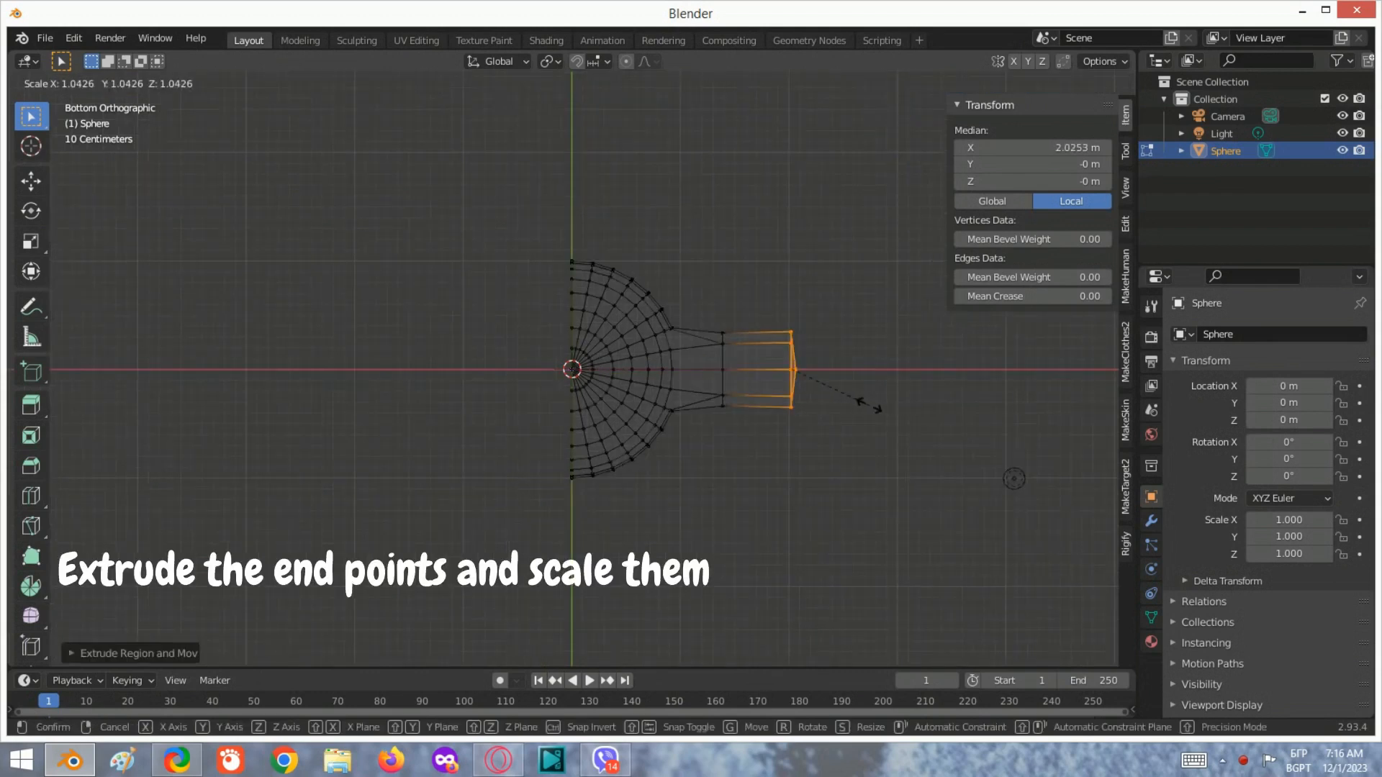
click(892, 410)
- Extrude the arm's end about 0.41 m further along X and scale it up into a wide flare
key(e)
click(935, 410)
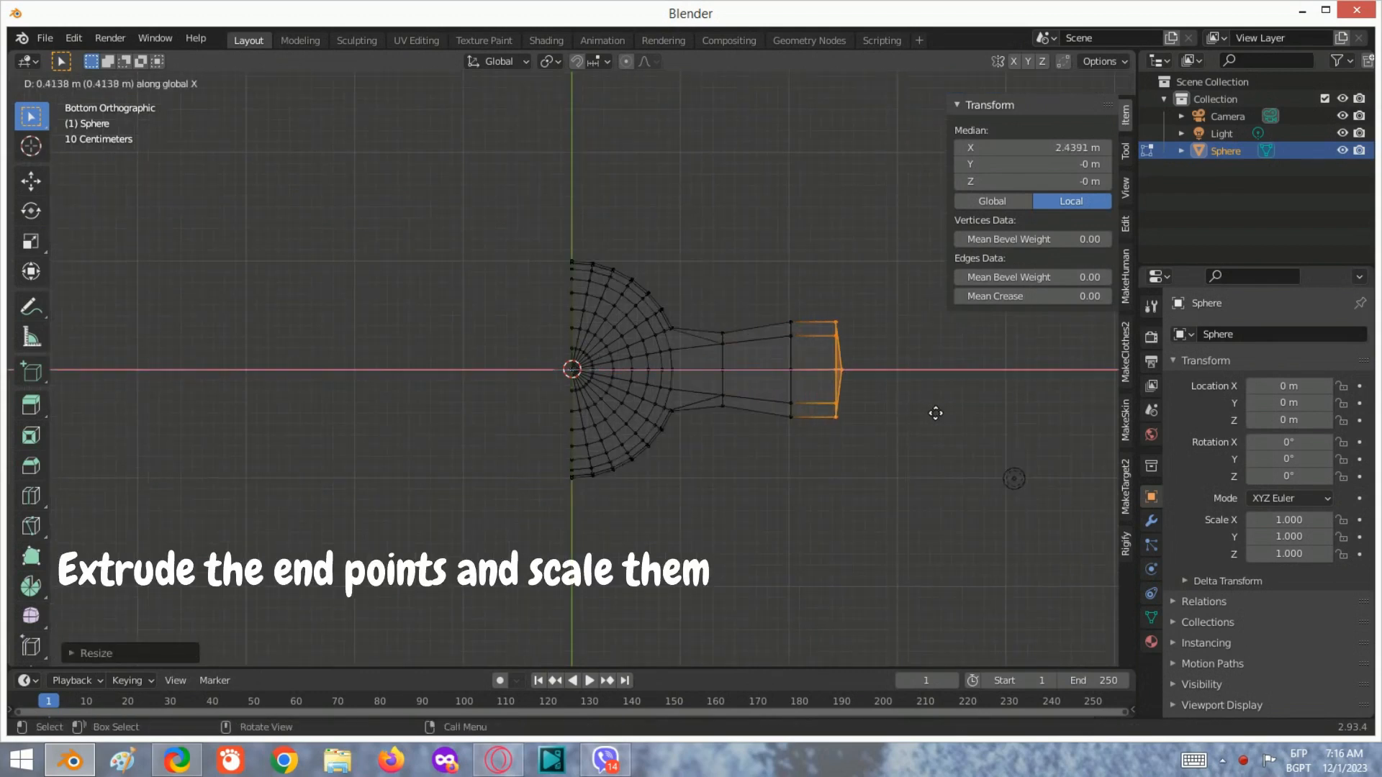
key(s)
click(1007, 541)
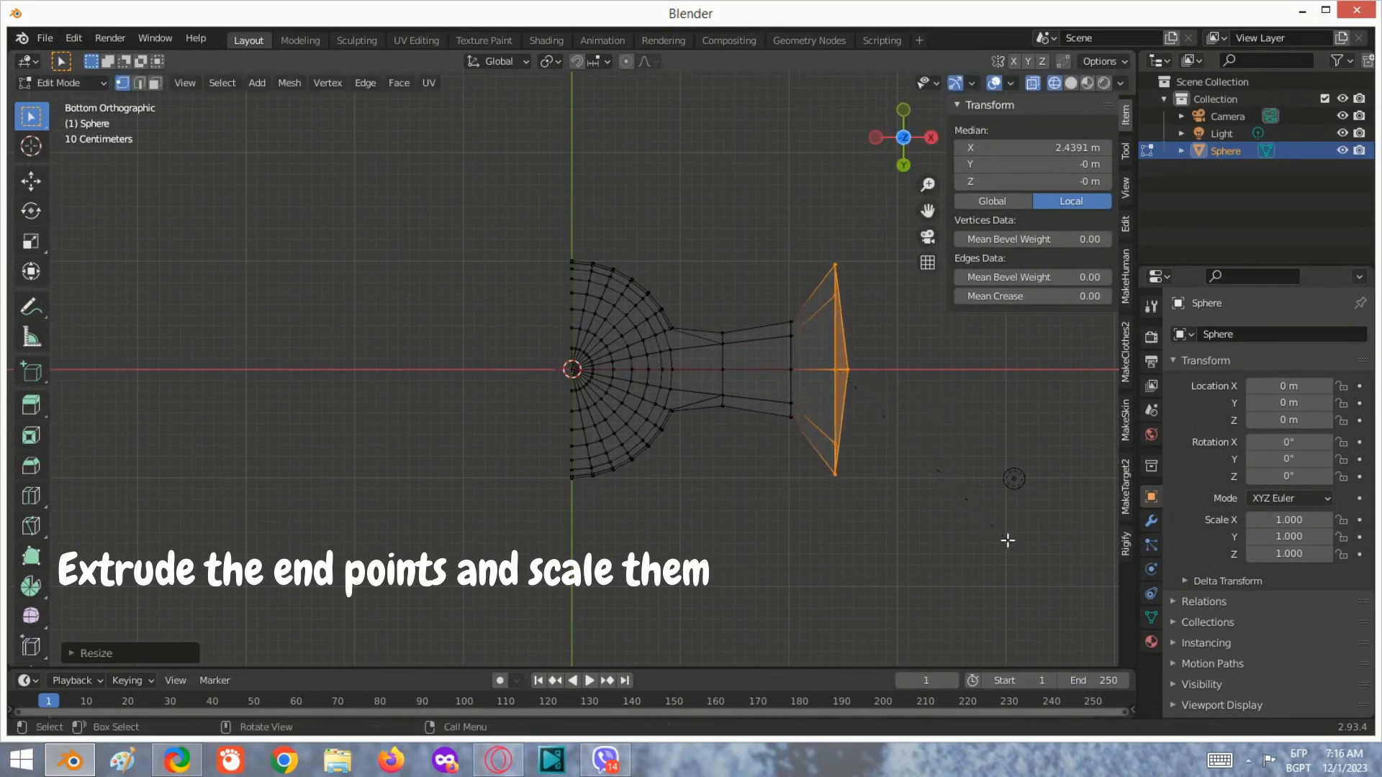
- Move the centre vertex of the flared end inward along X to about 1.81 m
click(847, 369)
key(g)
key(x)
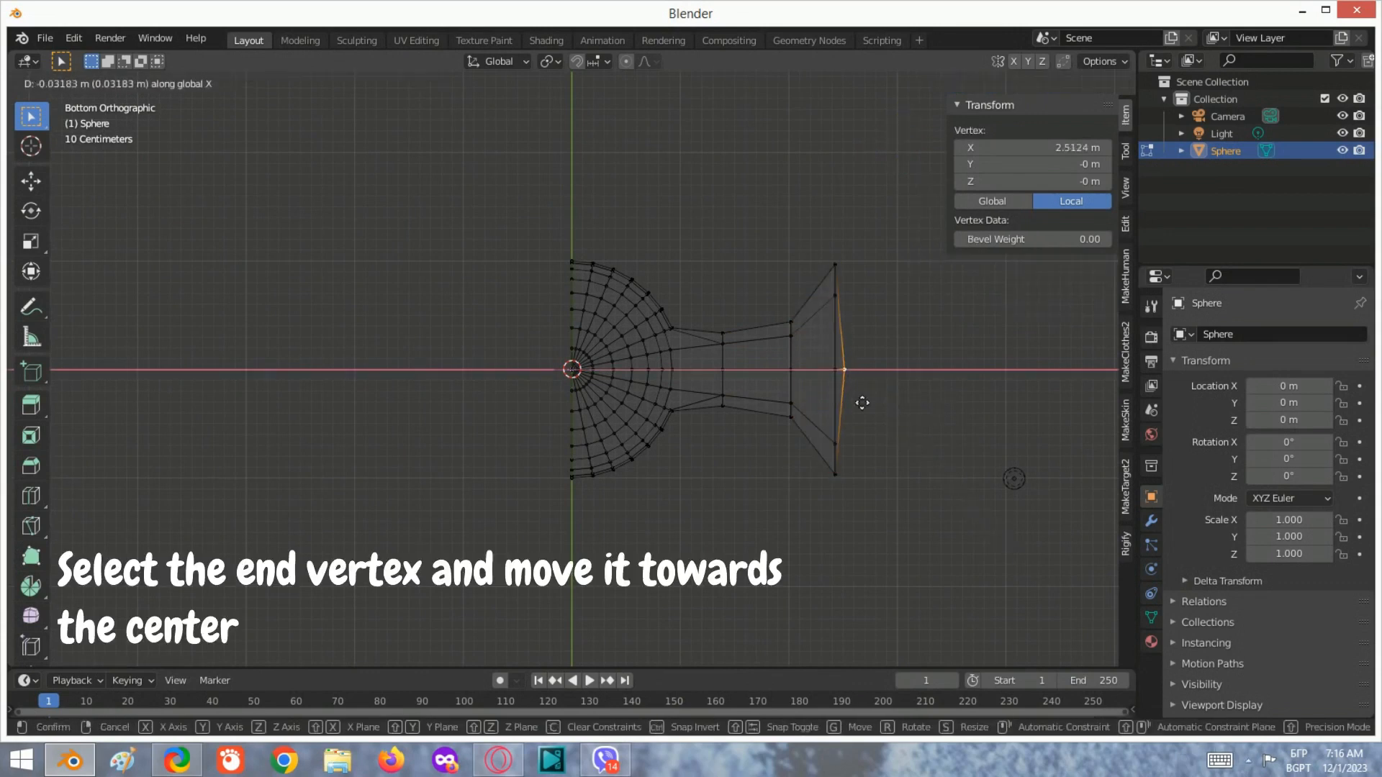
click(817, 370)
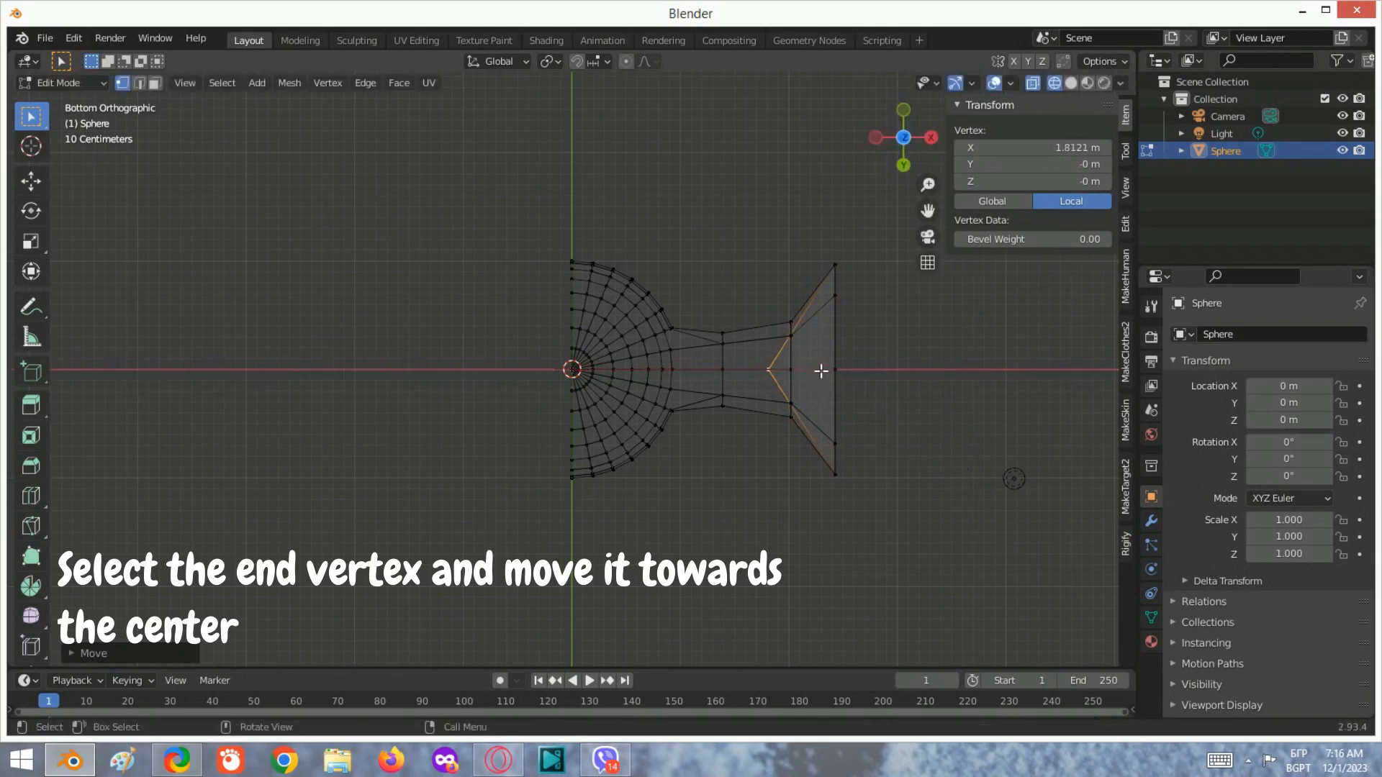
- Scale up the vertex ring at the base of the flare slightly, leaving out the recessed centre vertex
drag(766, 377, 750, 273)
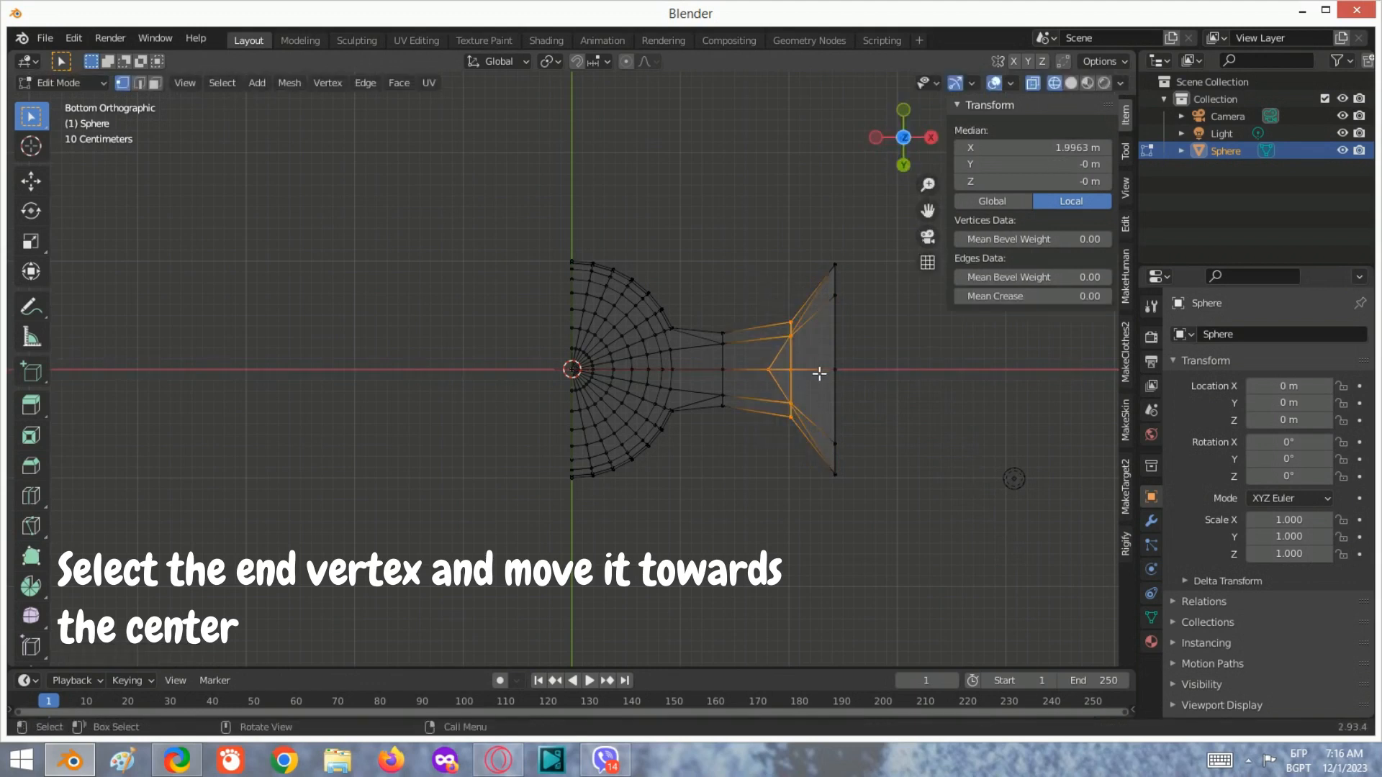
shift+click(768, 369)
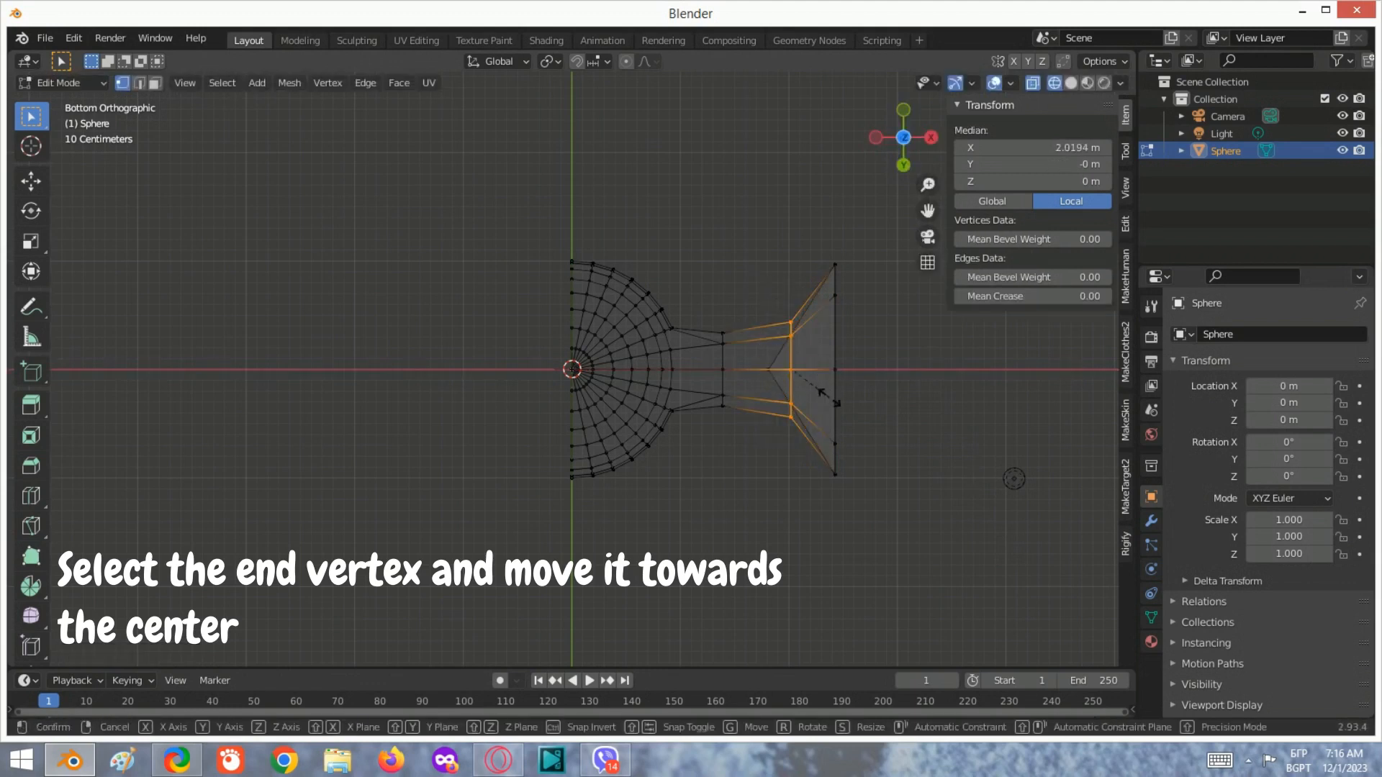
key(s)
click(840, 401)
- In front view, subdivide the arm and its flared end
scroll(806, 321, down, 3)
middle_drag(805, 321, 691, 441)
scroll(670, 437, up, 3)
key(Tab)
middle_drag(614, 408, 629, 356)
click(894, 159)
key(Tab)
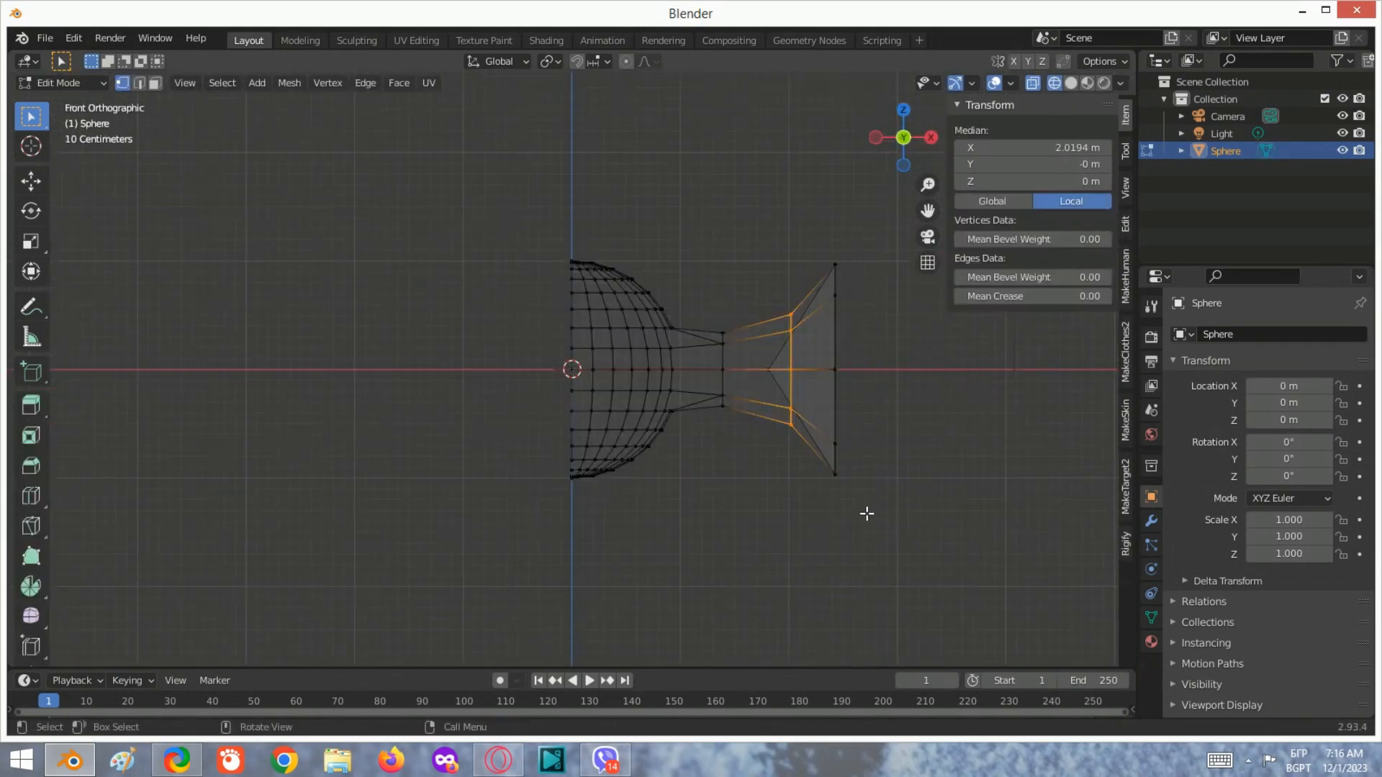
drag(889, 527, 691, 225)
right_click(747, 345)
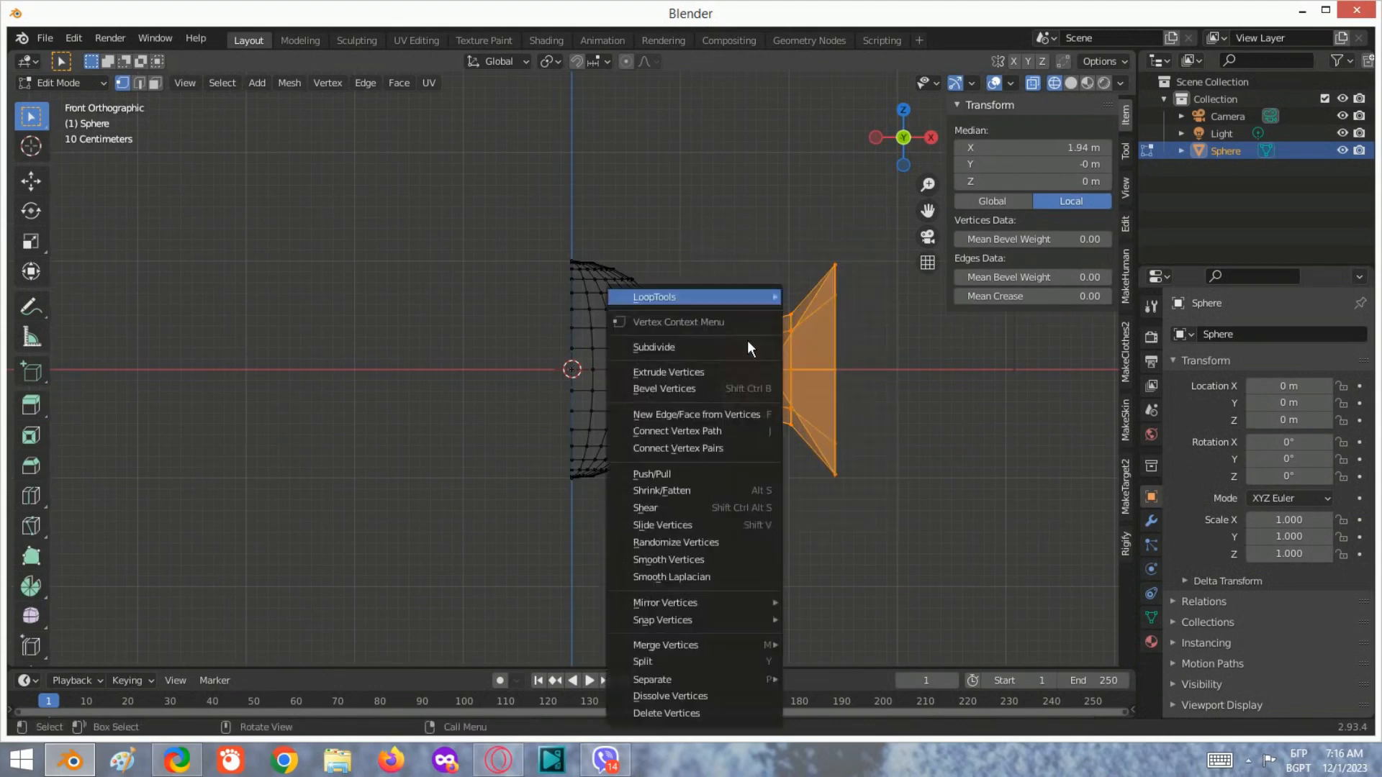
click(727, 347)
- In object mode, add a Mirror modifier on the X axis to the half sphere
middle_drag(727, 347, 750, 356)
key(Tab)
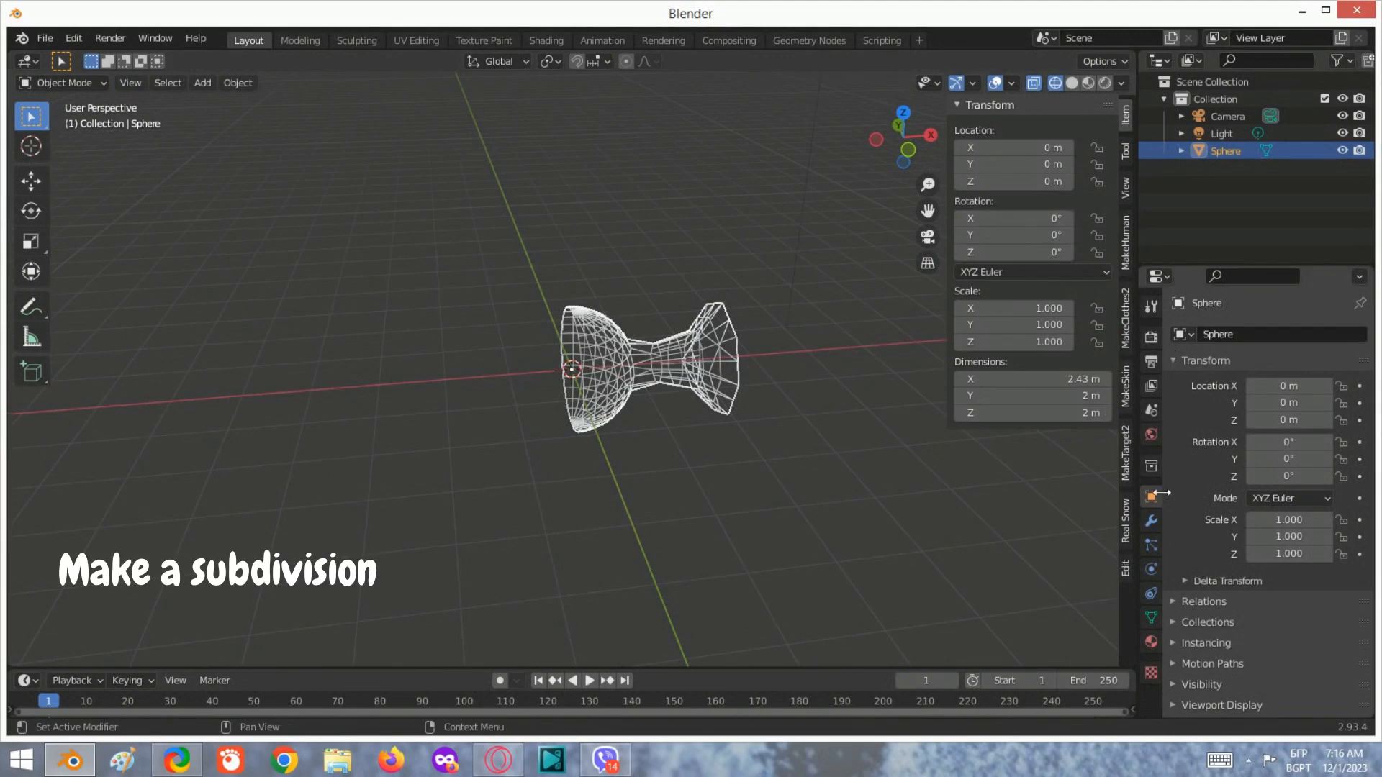
click(1152, 521)
click(1208, 335)
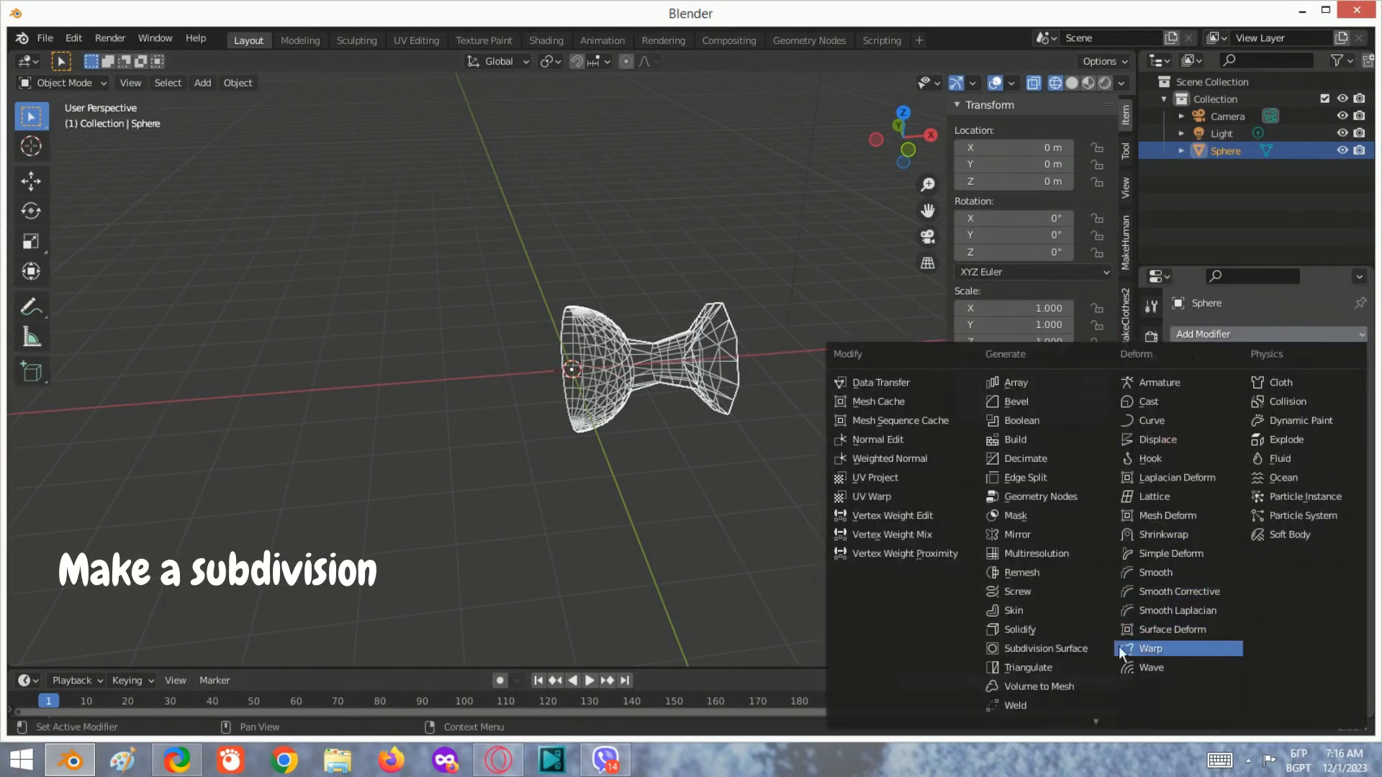
click(1022, 535)
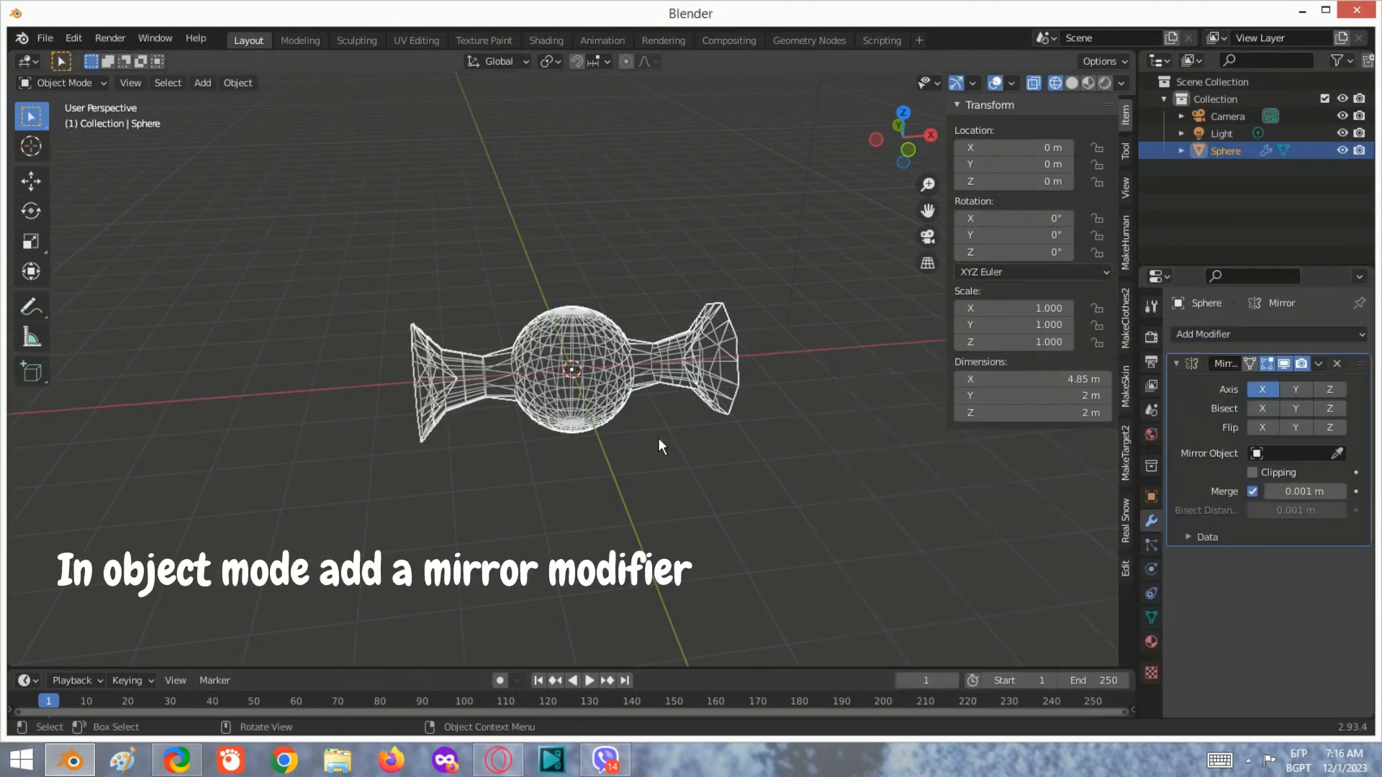
mouse_move(658, 438)
middle_down()
mouse_move(682, 486)
mouse_move(821, 433)
mouse_move(648, 446)
middle_up()
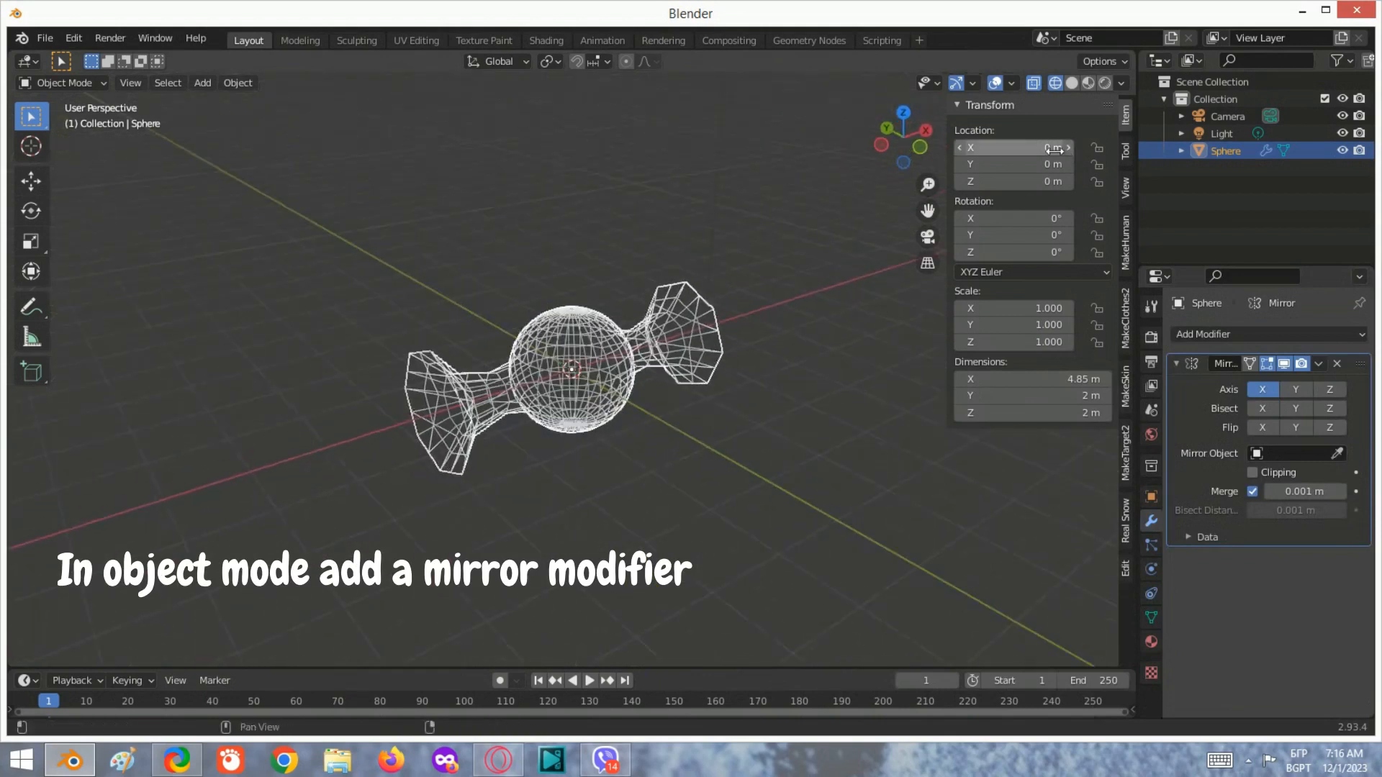
- Display the viewport in solid shading and apply Shade Smooth to the mirrored object
key(alt+a)
middle_drag(828, 252, 747, 334)
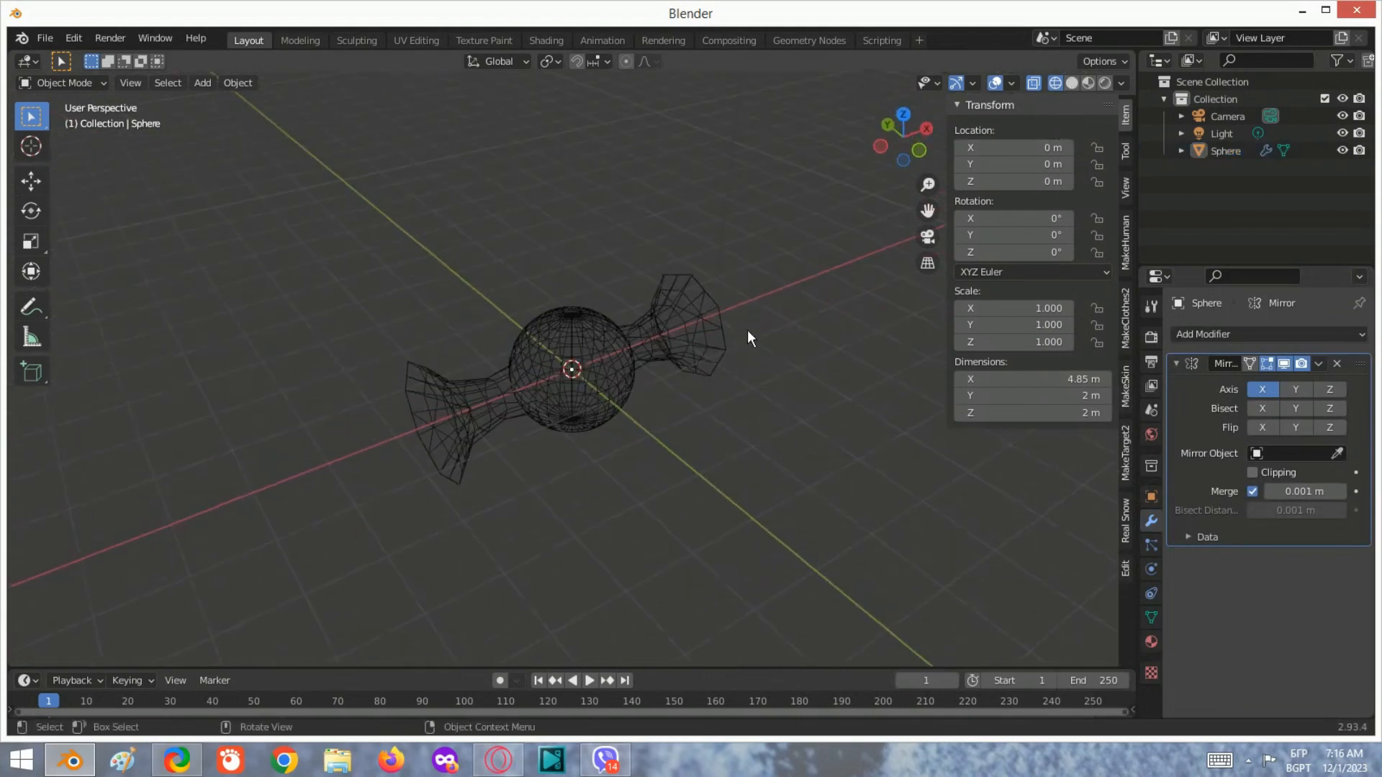
click(1072, 83)
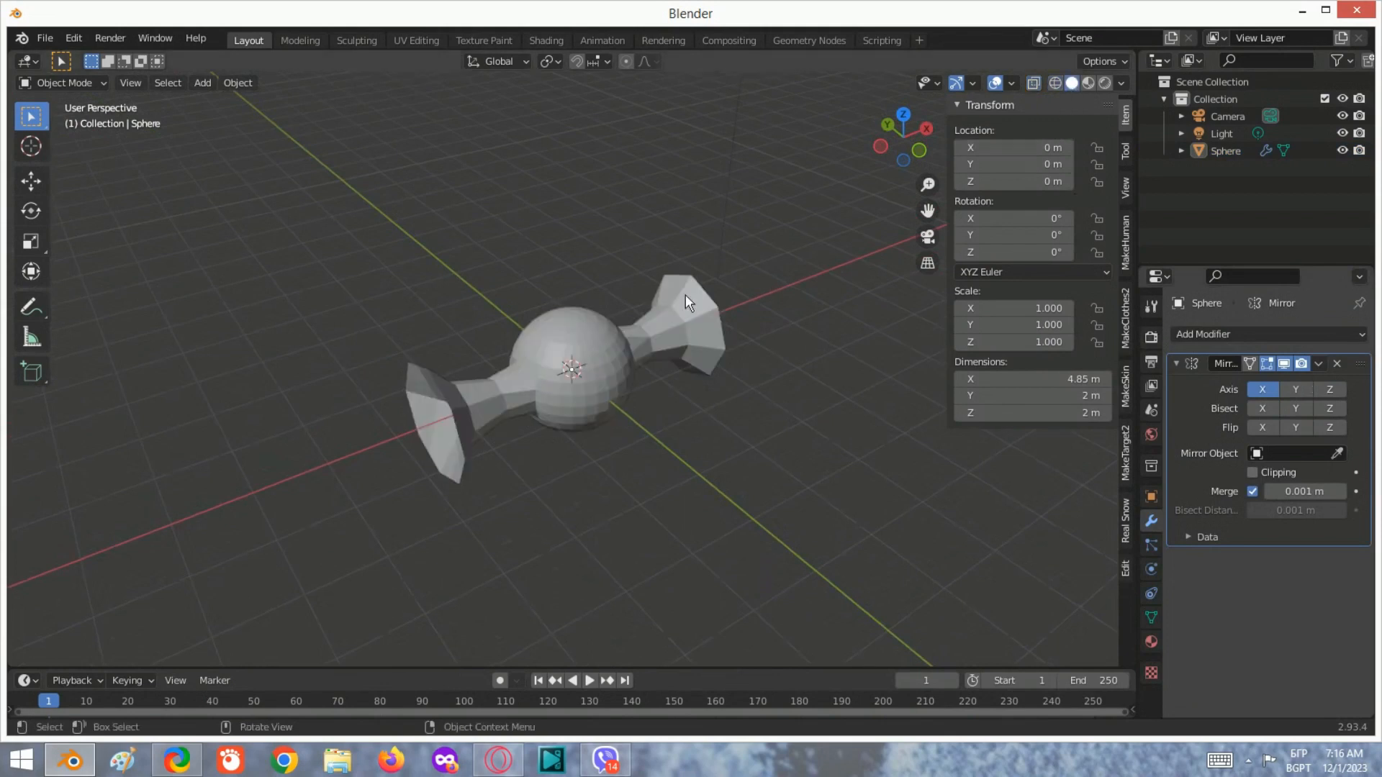
right_click(625, 332)
click(575, 73)
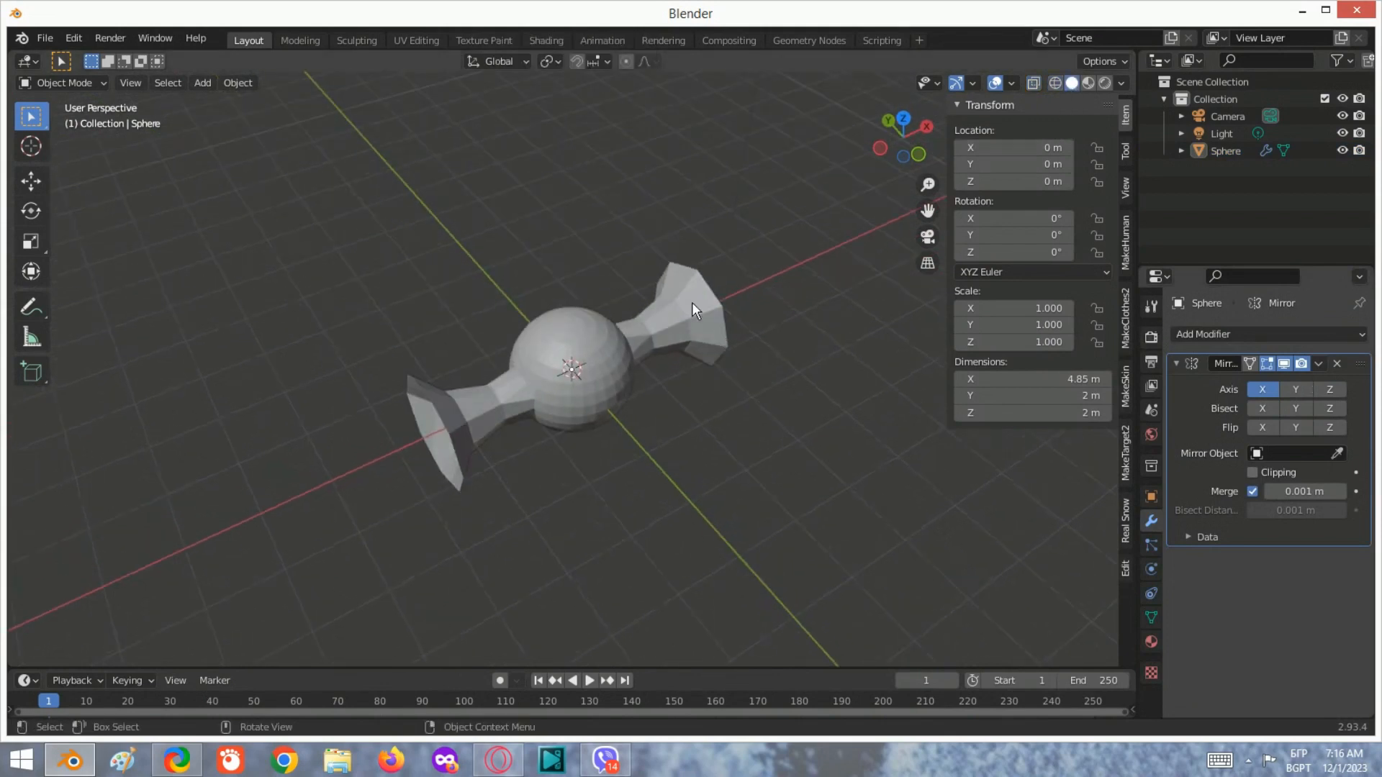
click(693, 302)
right_click(673, 292)
click(671, 300)
middle_drag(769, 341, 710, 360)
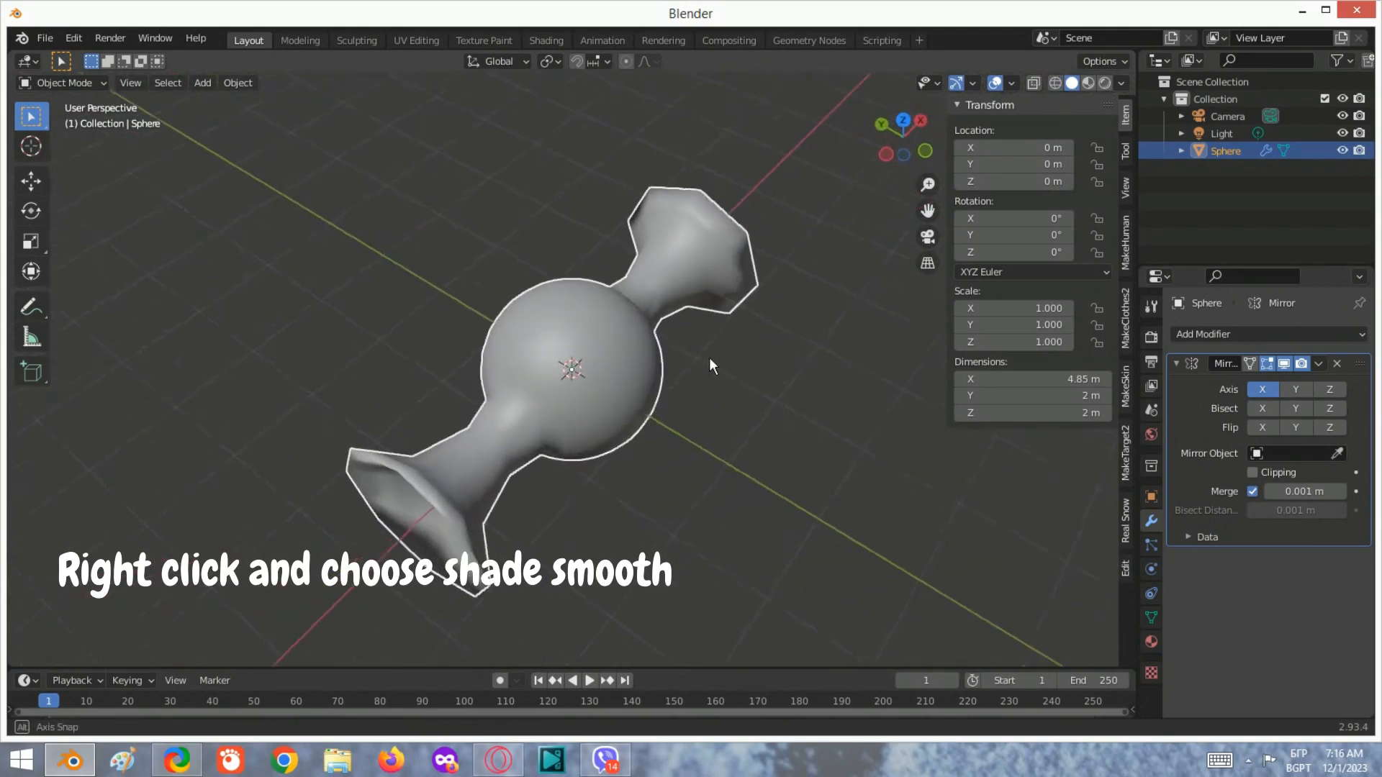
- Apply the Mirror modifier and add a Simple Deform modifier in Twist mode
click(1315, 364)
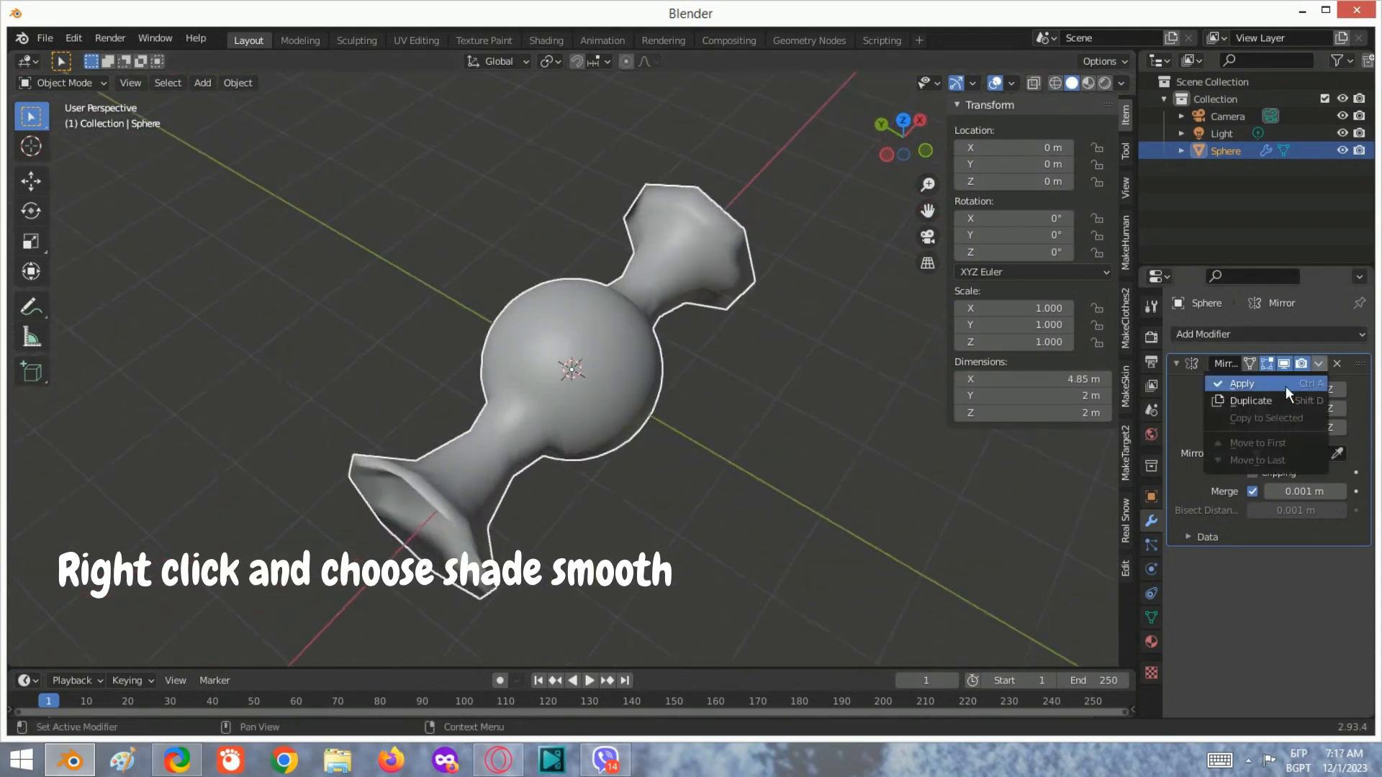
click(1316, 363)
click(1288, 383)
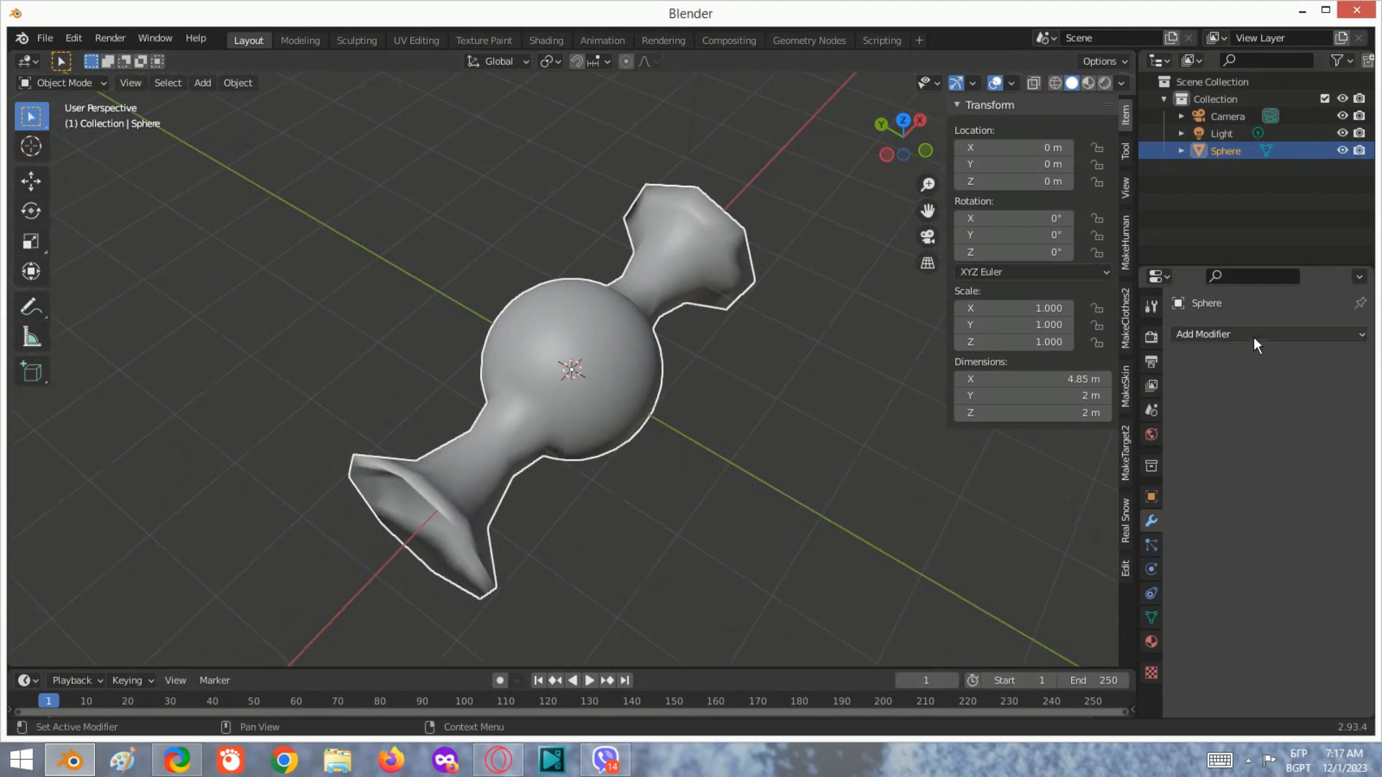
click(1254, 336)
click(1181, 560)
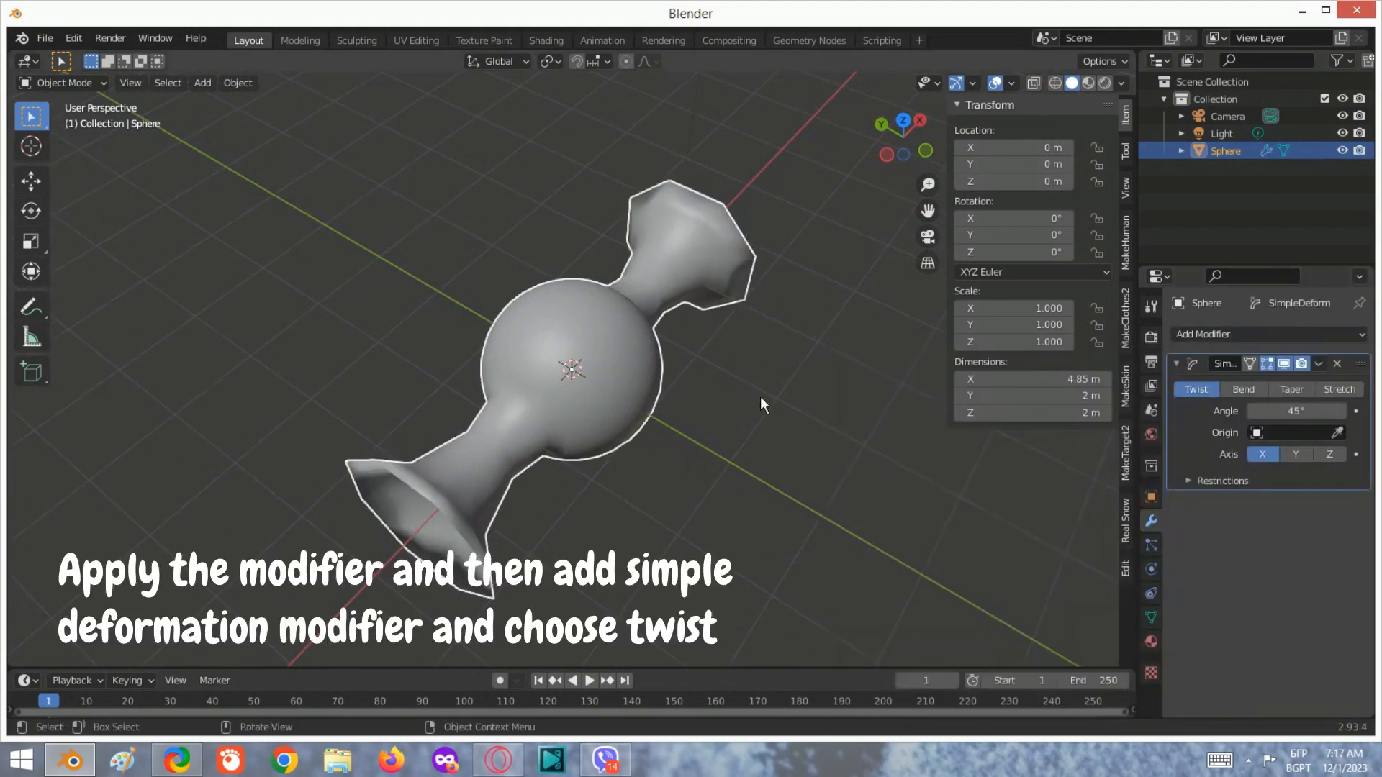
- Set the twist deformation to the X axis with an angle of 265°
middle_drag(760, 396, 727, 386)
click(1267, 455)
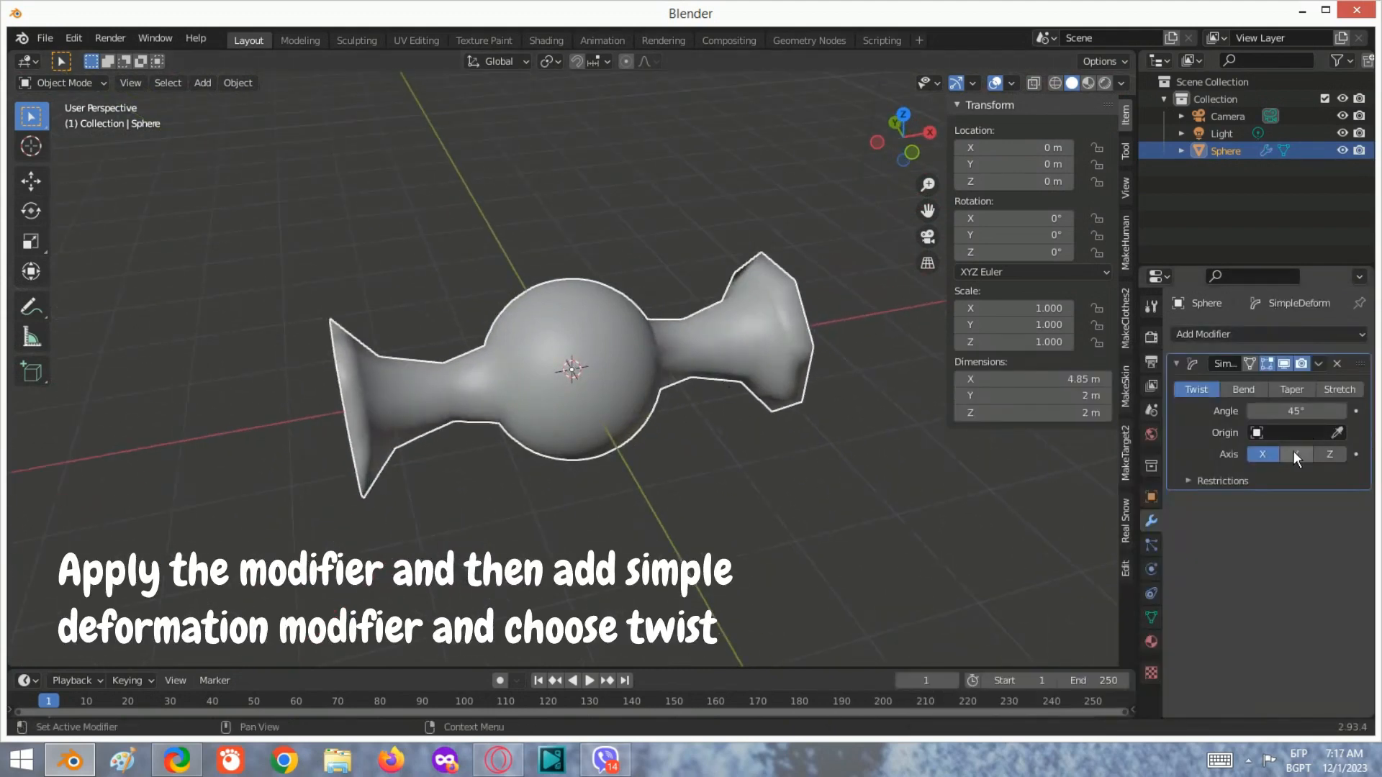
click(1294, 453)
click(1268, 451)
drag(1275, 413, 1357, 412)
middle_drag(823, 374, 1286, 433)
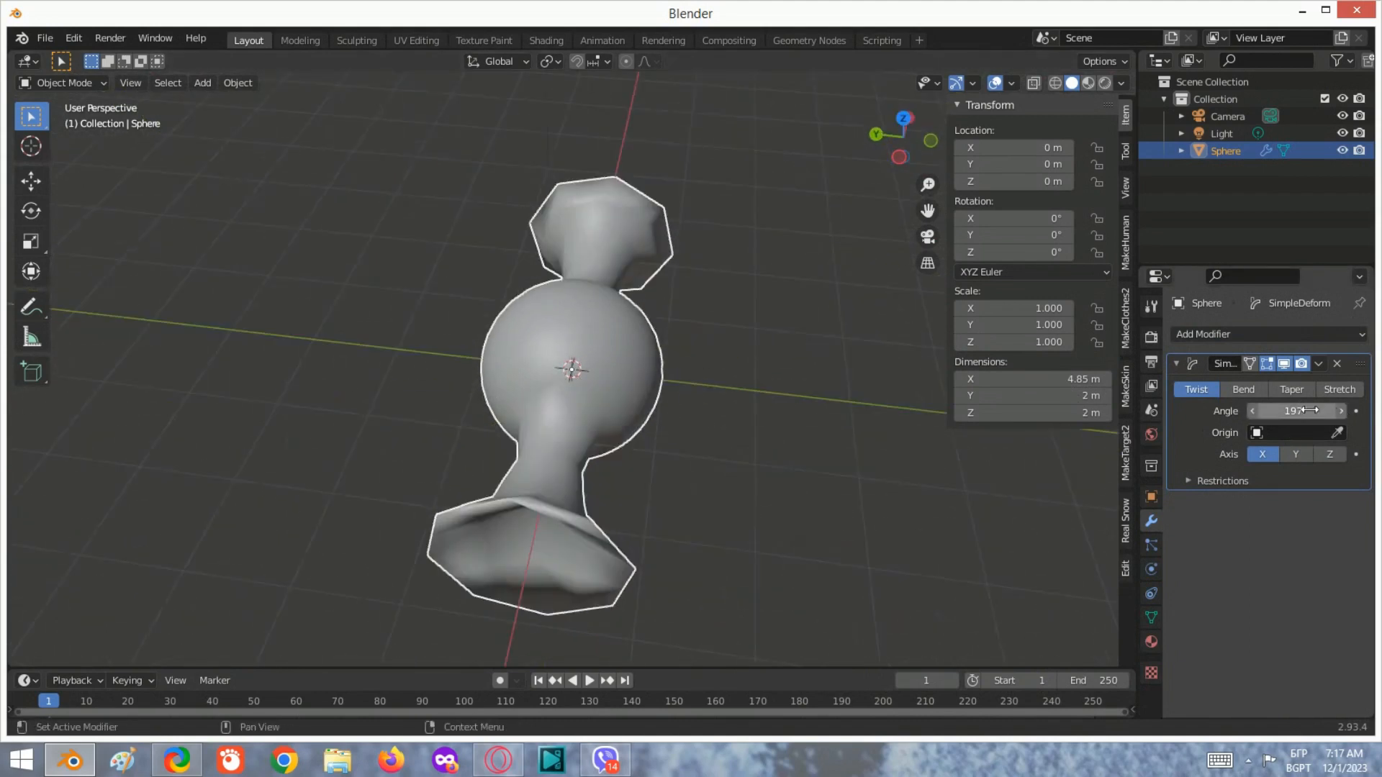
drag(1297, 413, 1324, 412)
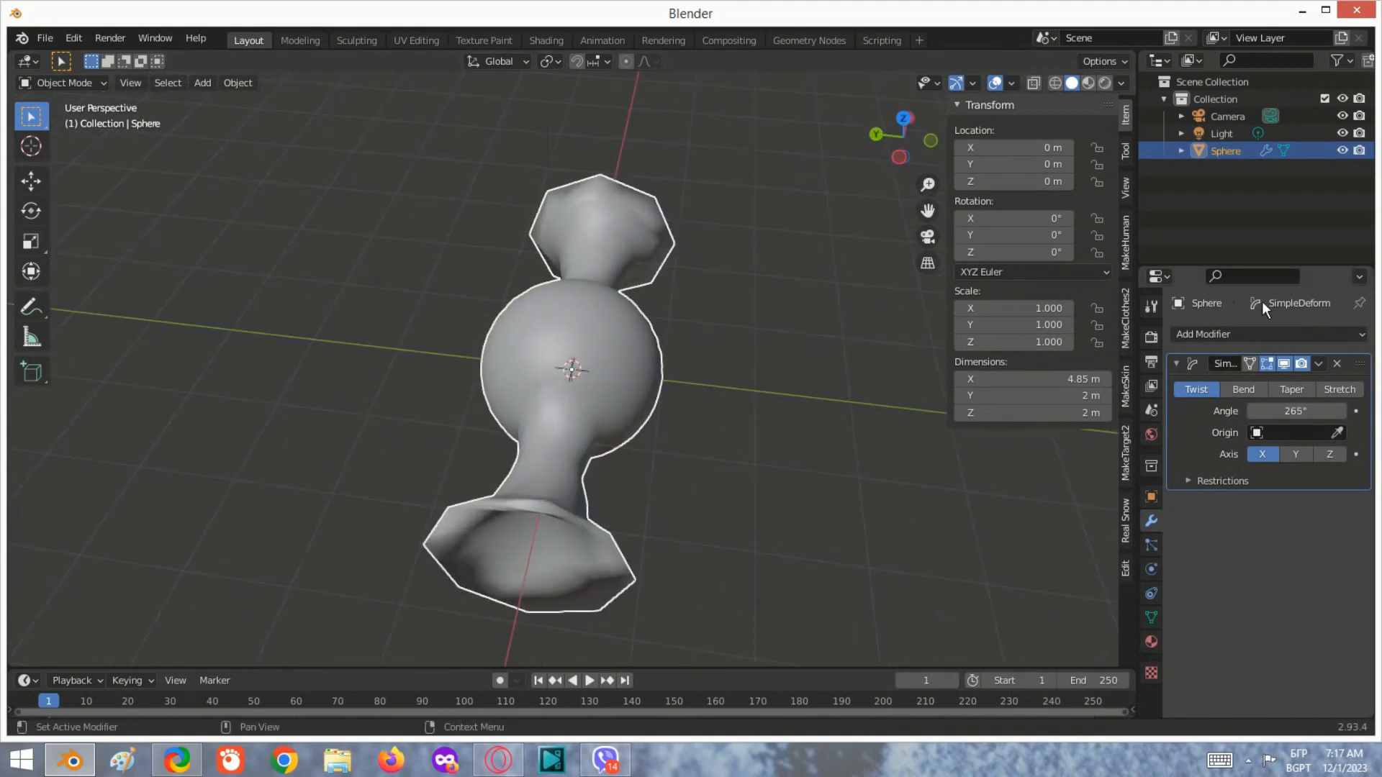
- Add a Subdivision Surface modifier to the twisted object and inspect its smoothed shape
click(1261, 335)
click(1079, 649)
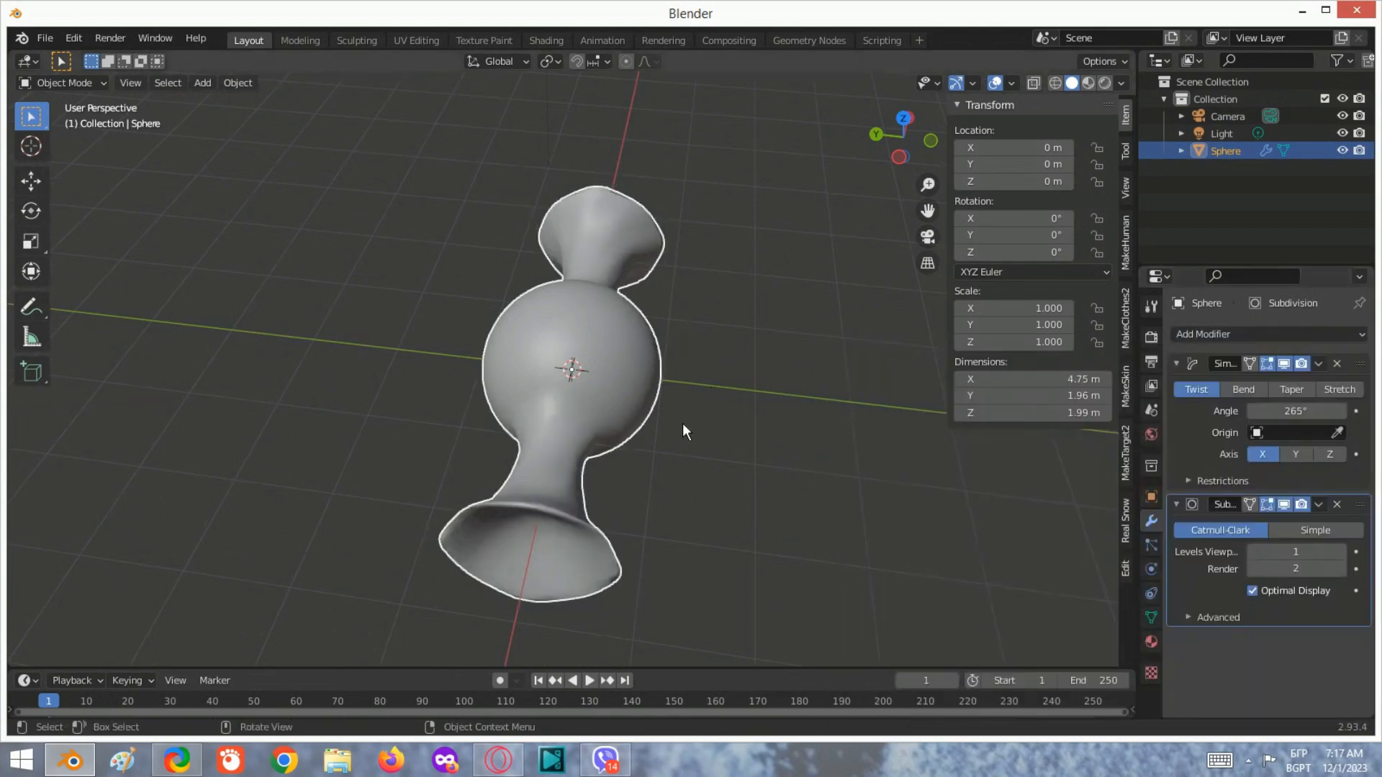
middle_drag(683, 423, 544, 326)
scroll(543, 322, up, 1)
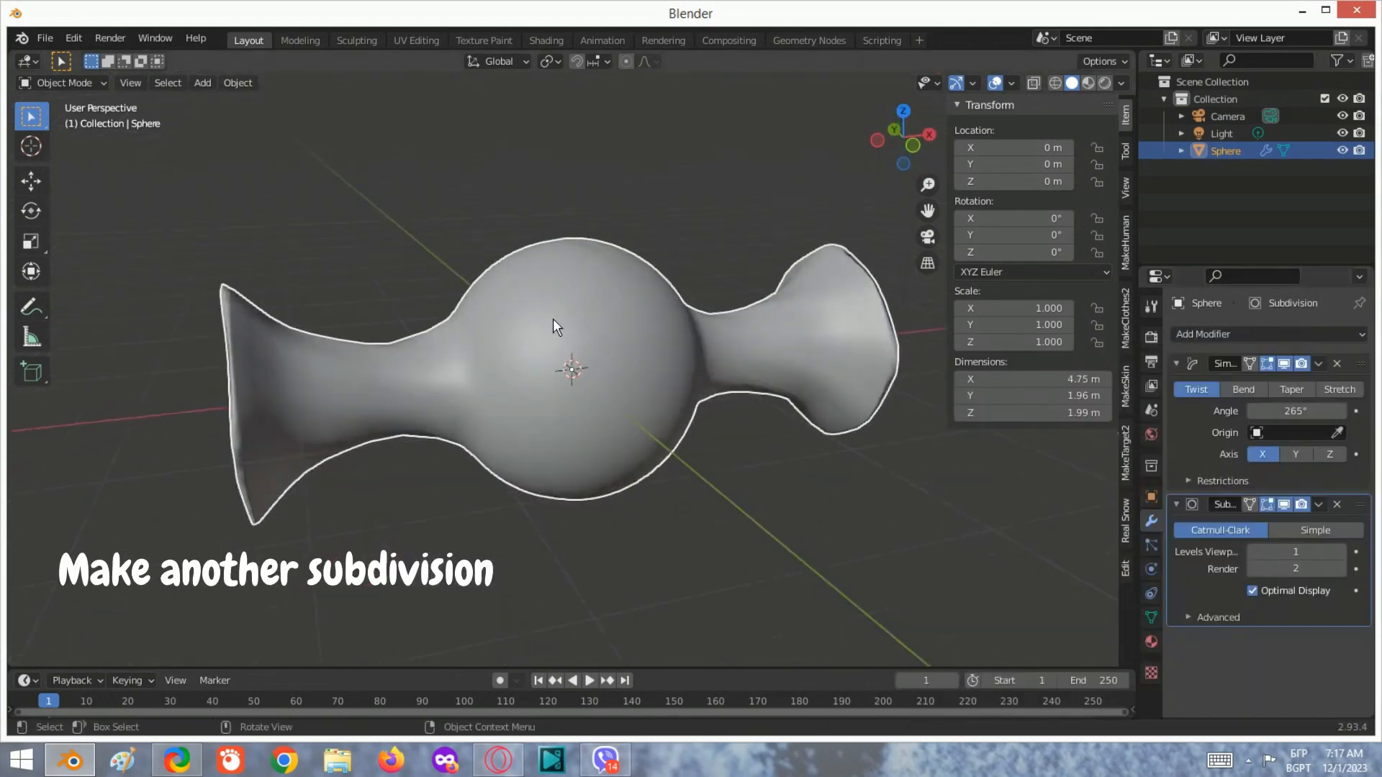
- Open the sphere for vertex editing in front wireframe view, clear the selection and hide the Subdivision modifier in the viewport
scroll(553, 318, down, 3)
scroll(825, 231, up, 2)
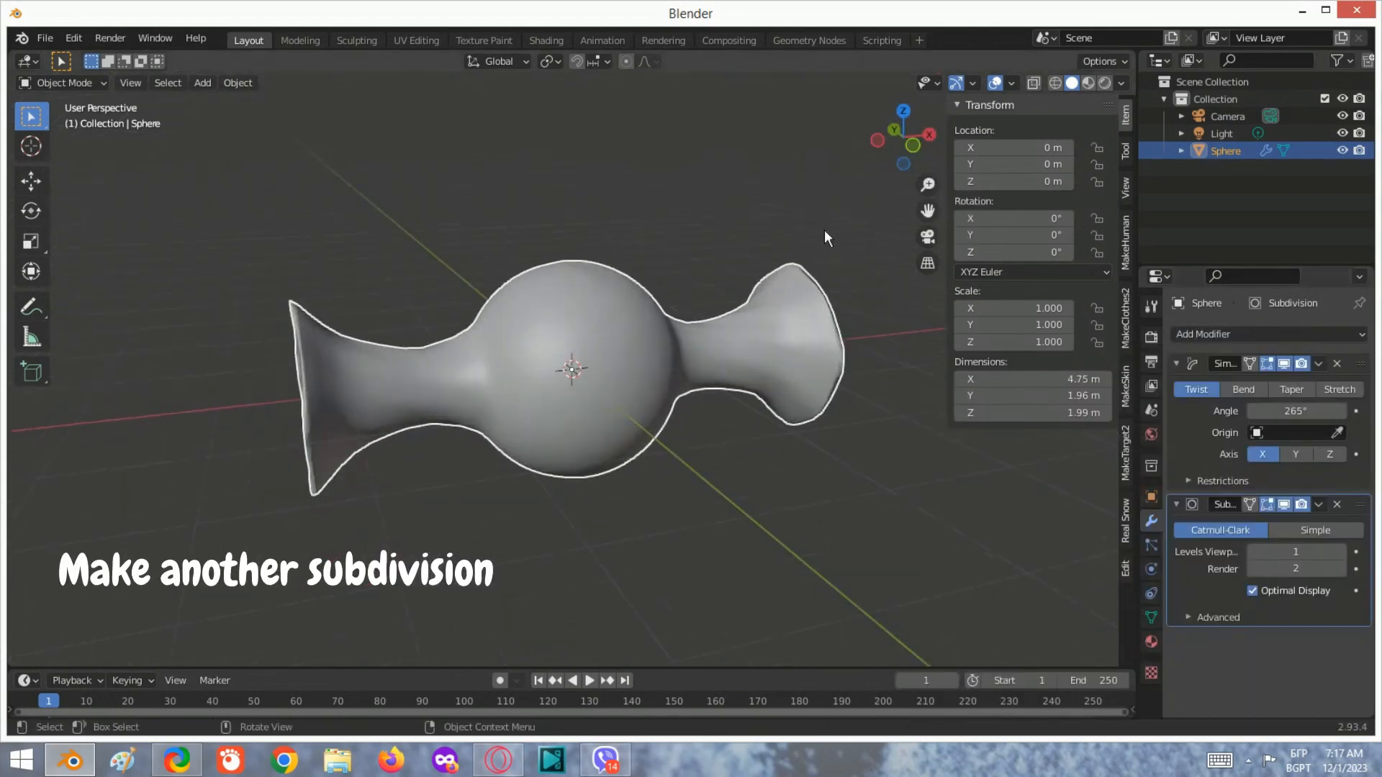
click(913, 145)
key(Tab)
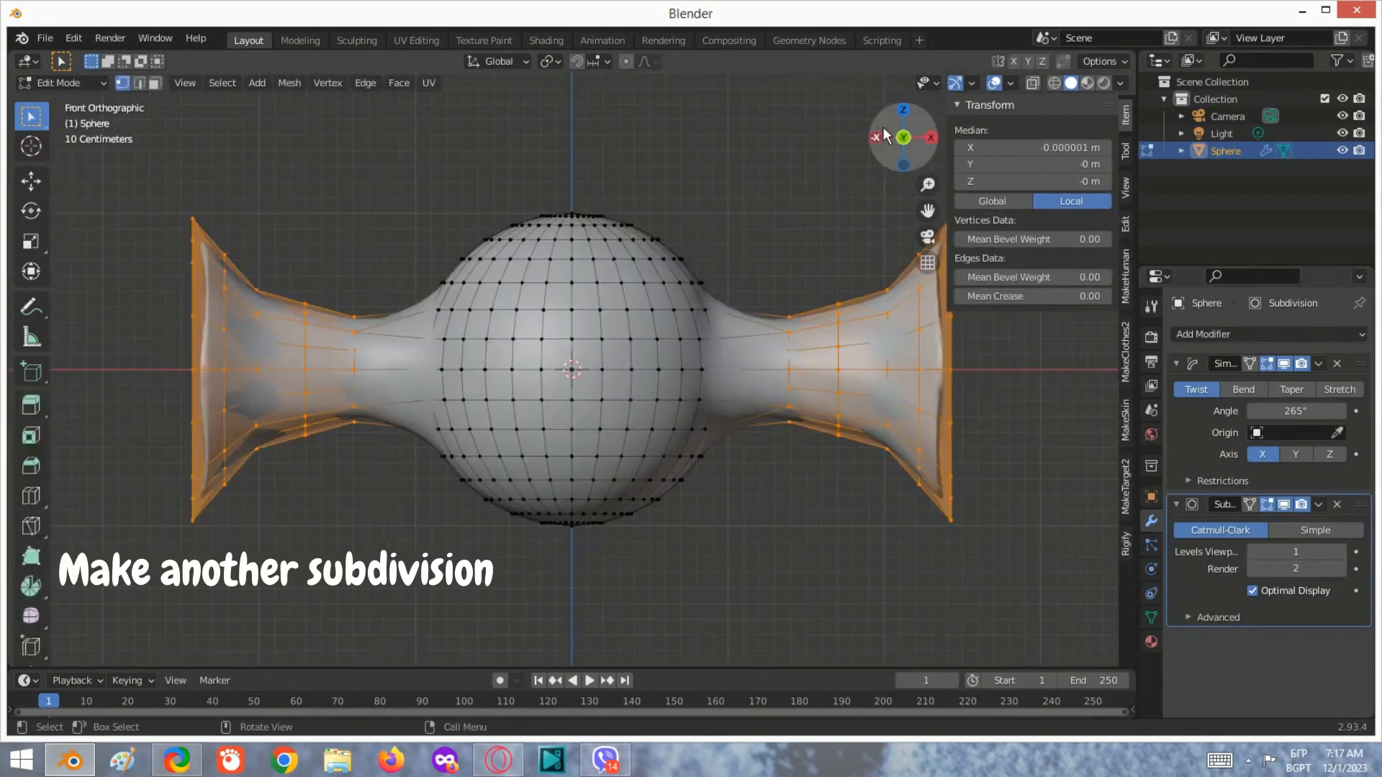
click(1054, 82)
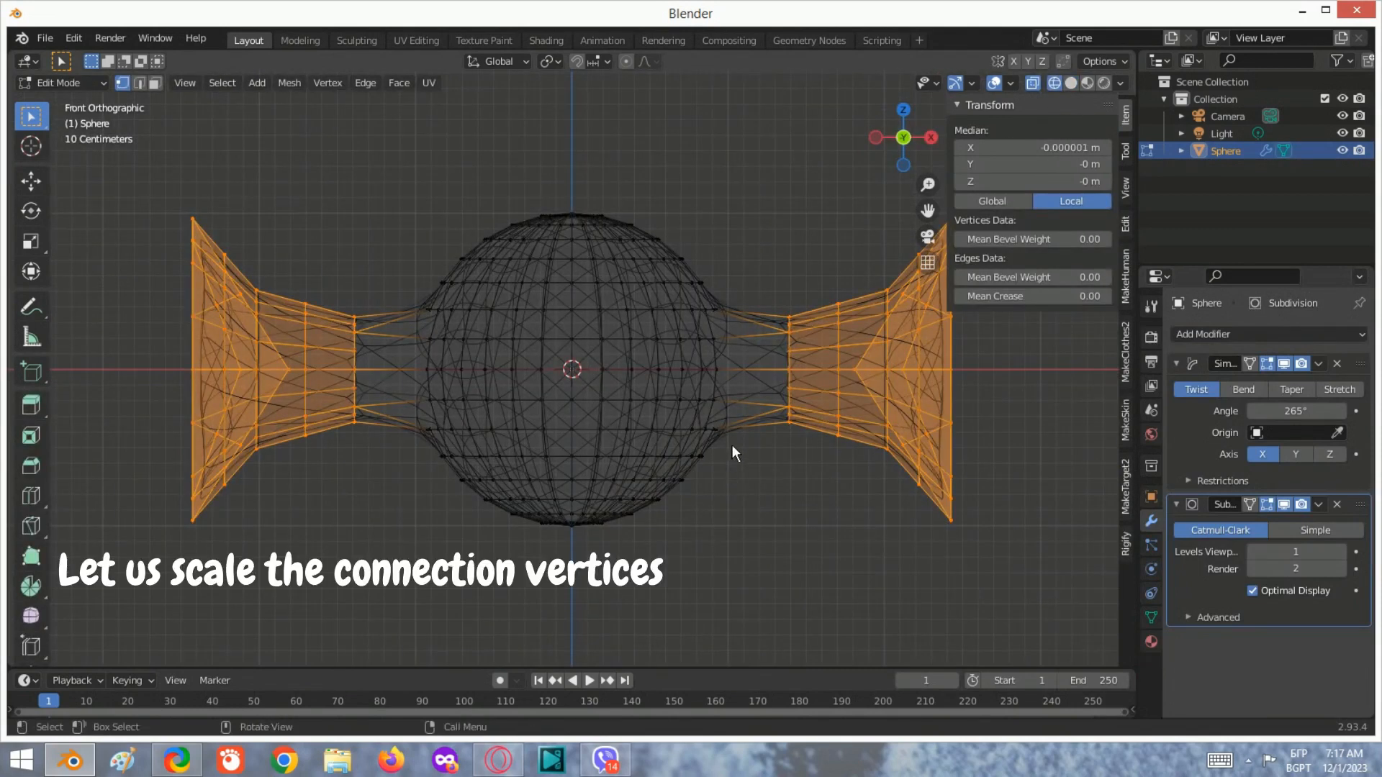
drag(750, 328, 751, 329)
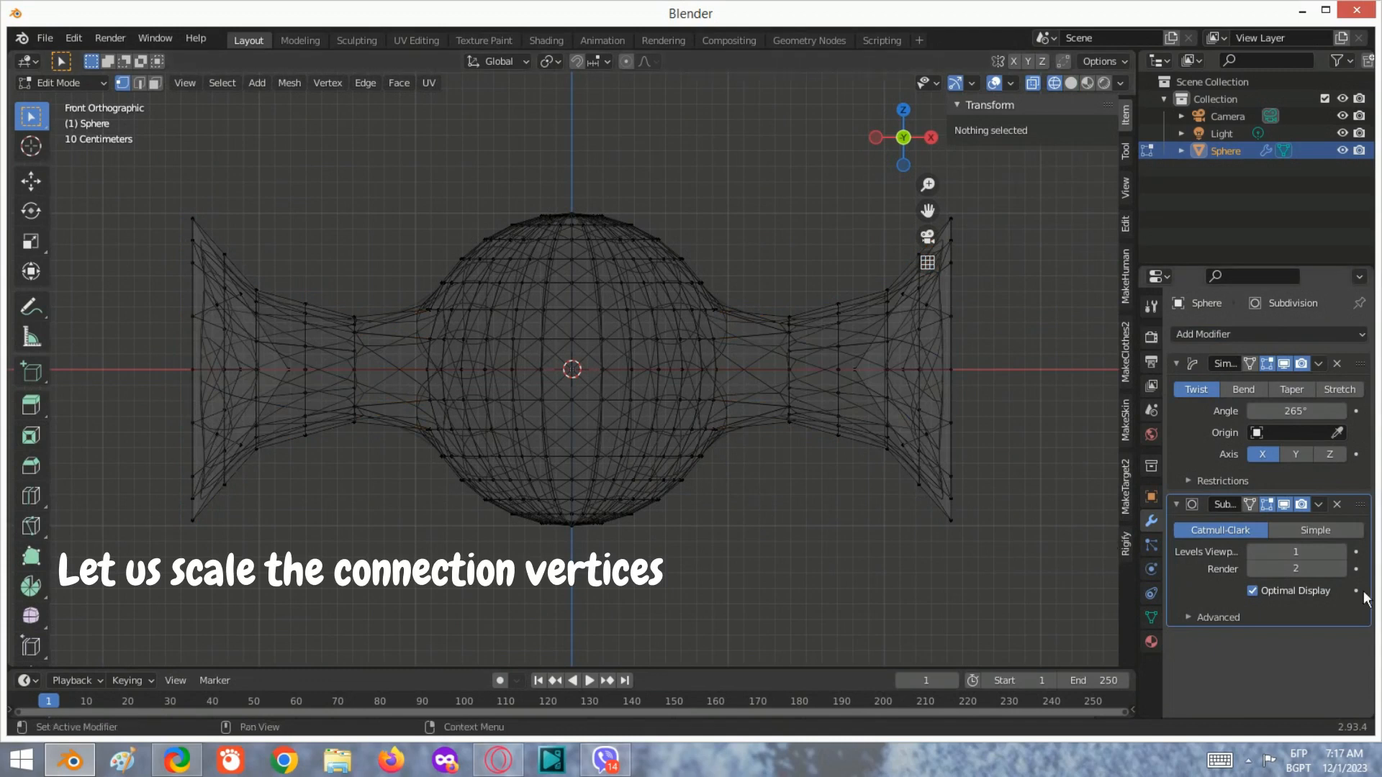
click(1284, 505)
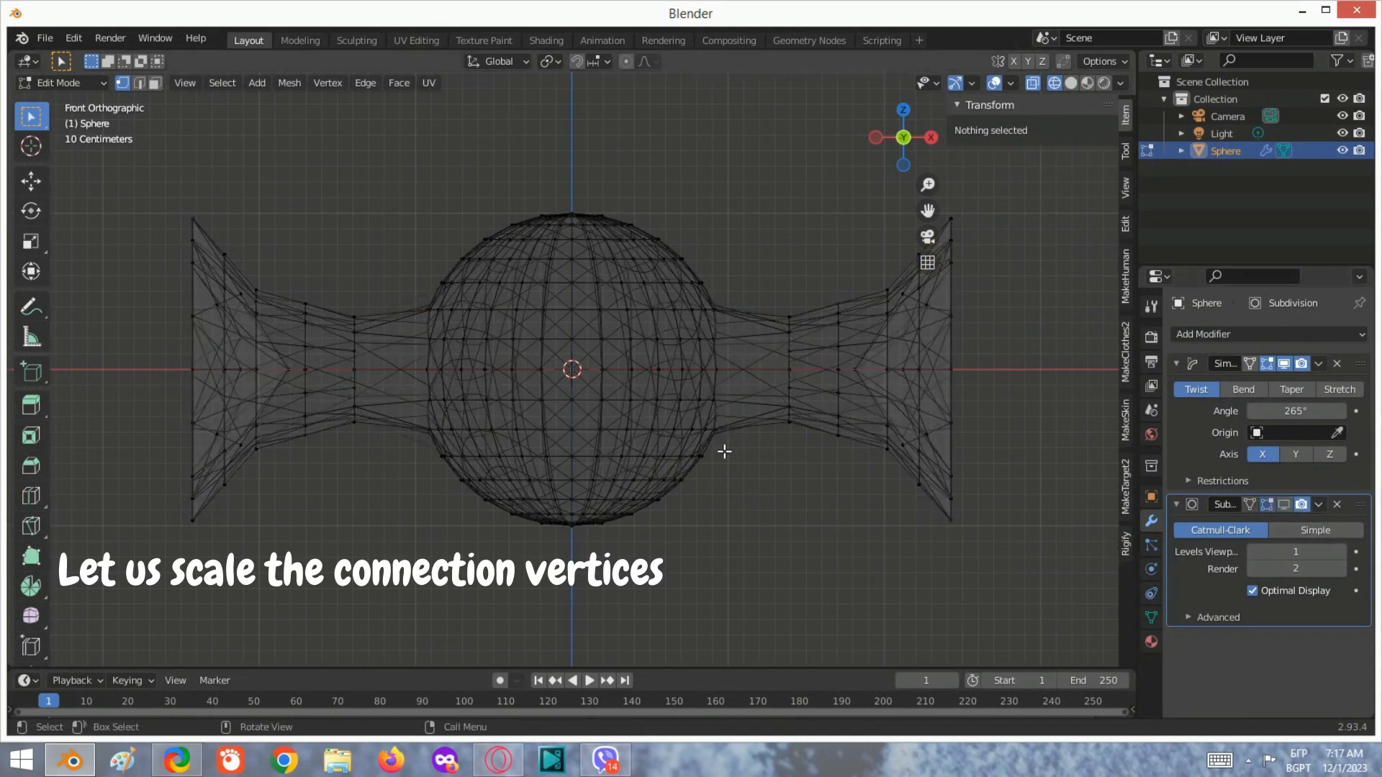
- Select the vertices where the sphere joins the flared necks on both sides
drag(729, 443, 703, 295)
shift+drag(429, 443, 388, 290)
middle_drag(487, 324, 453, 352)
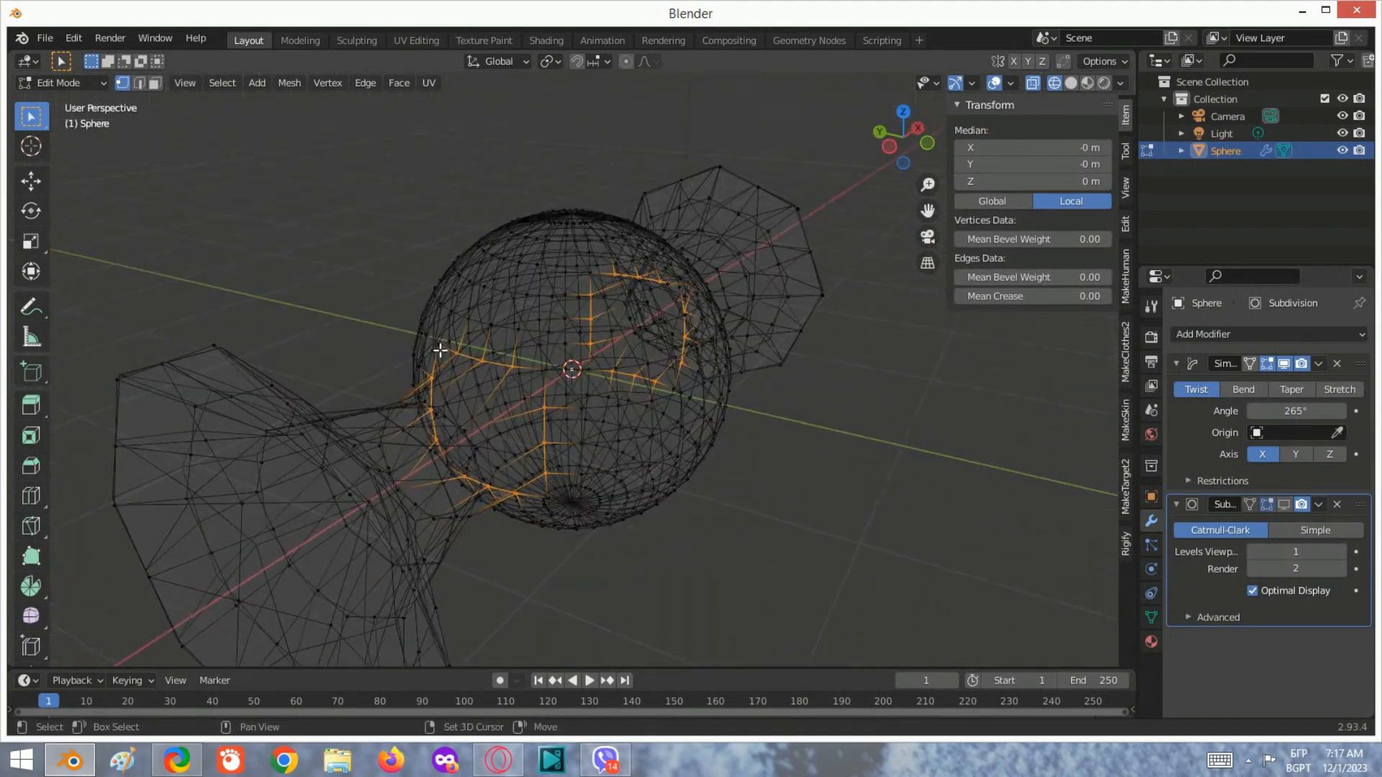
- Add missing vertices along the negative-X neck junction to the selection and undo the last addition
shift+click(440, 351)
scroll(441, 350, up, 2)
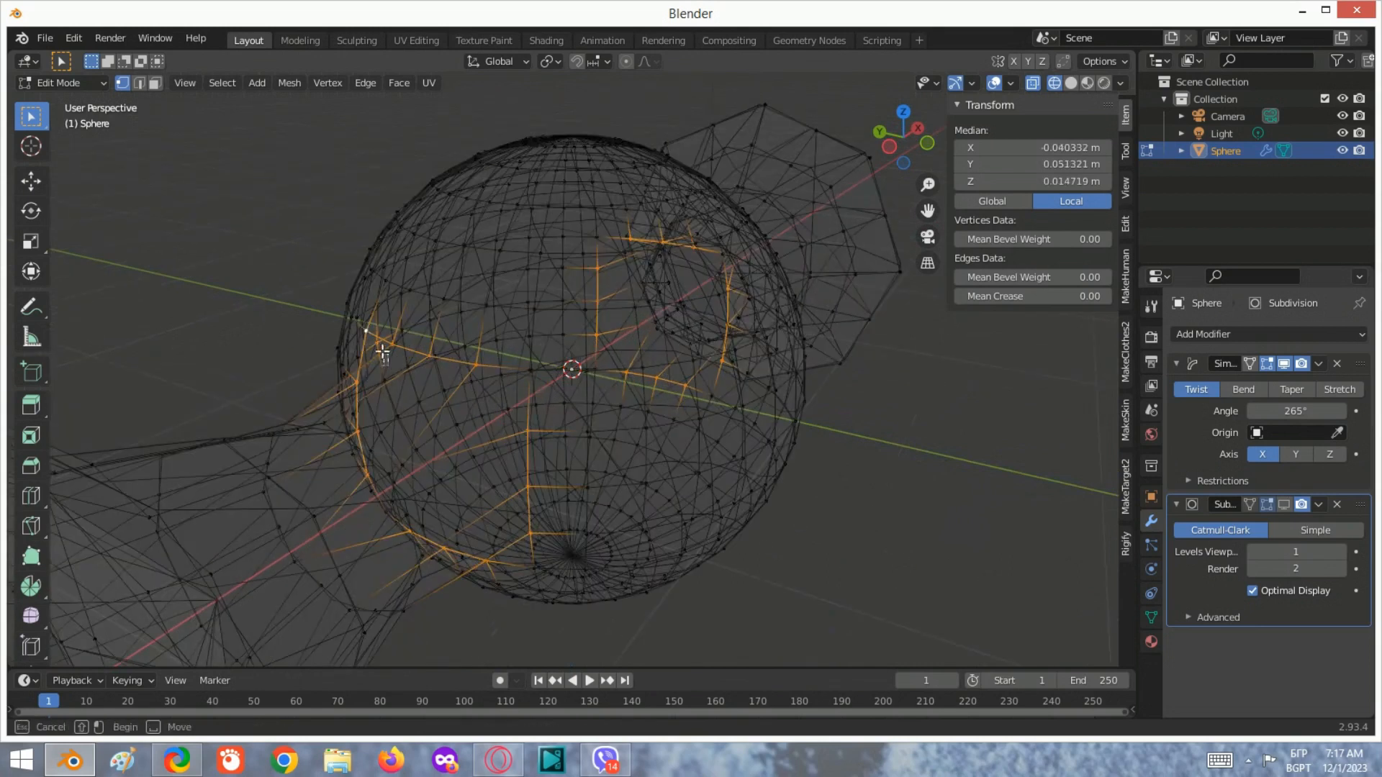
shift+drag(382, 352, 375, 336)
shift+drag(535, 380, 521, 365)
scroll(564, 398, up, 1)
middle_drag(564, 399, 550, 399)
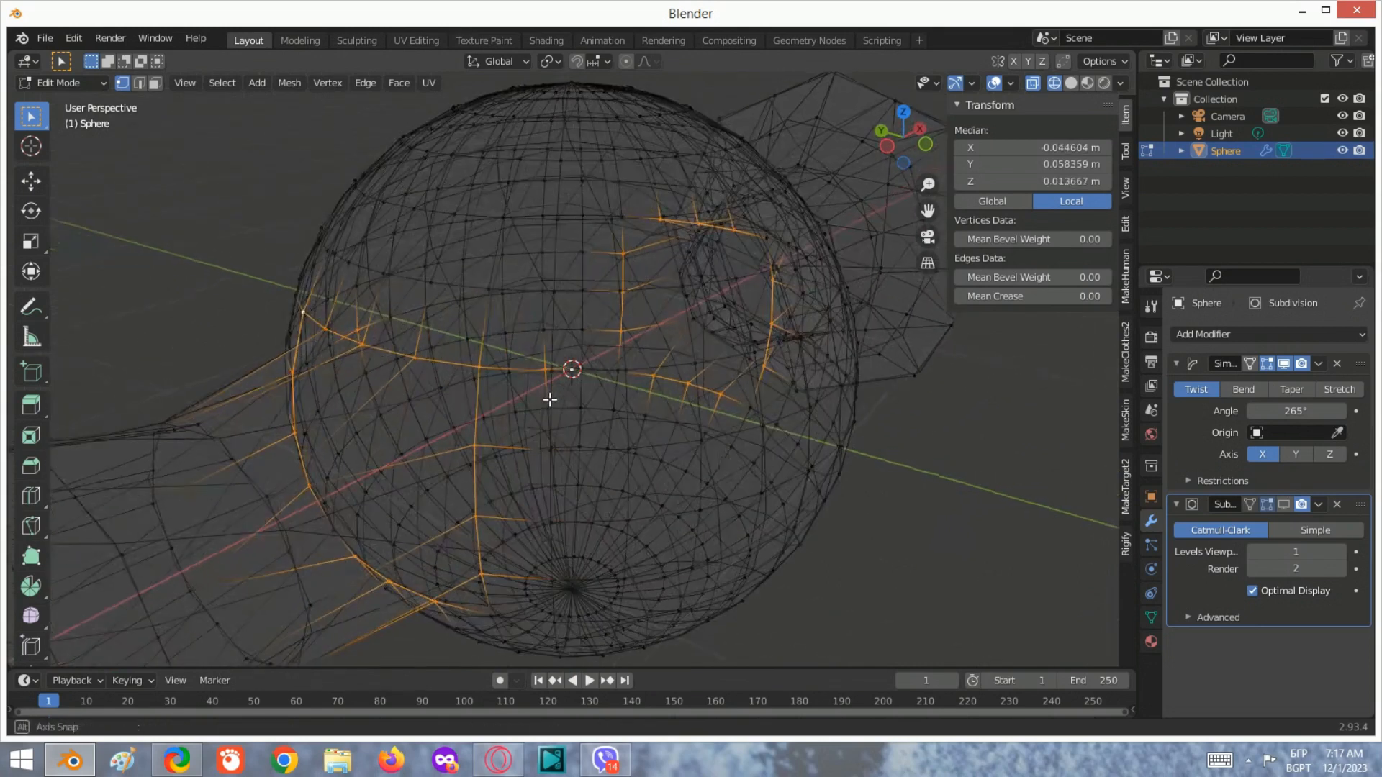
key(ctrl+z)
- Complete the vertex selection around both neck junctions, checking the rings from several sides
middle_drag(338, 343, 379, 357)
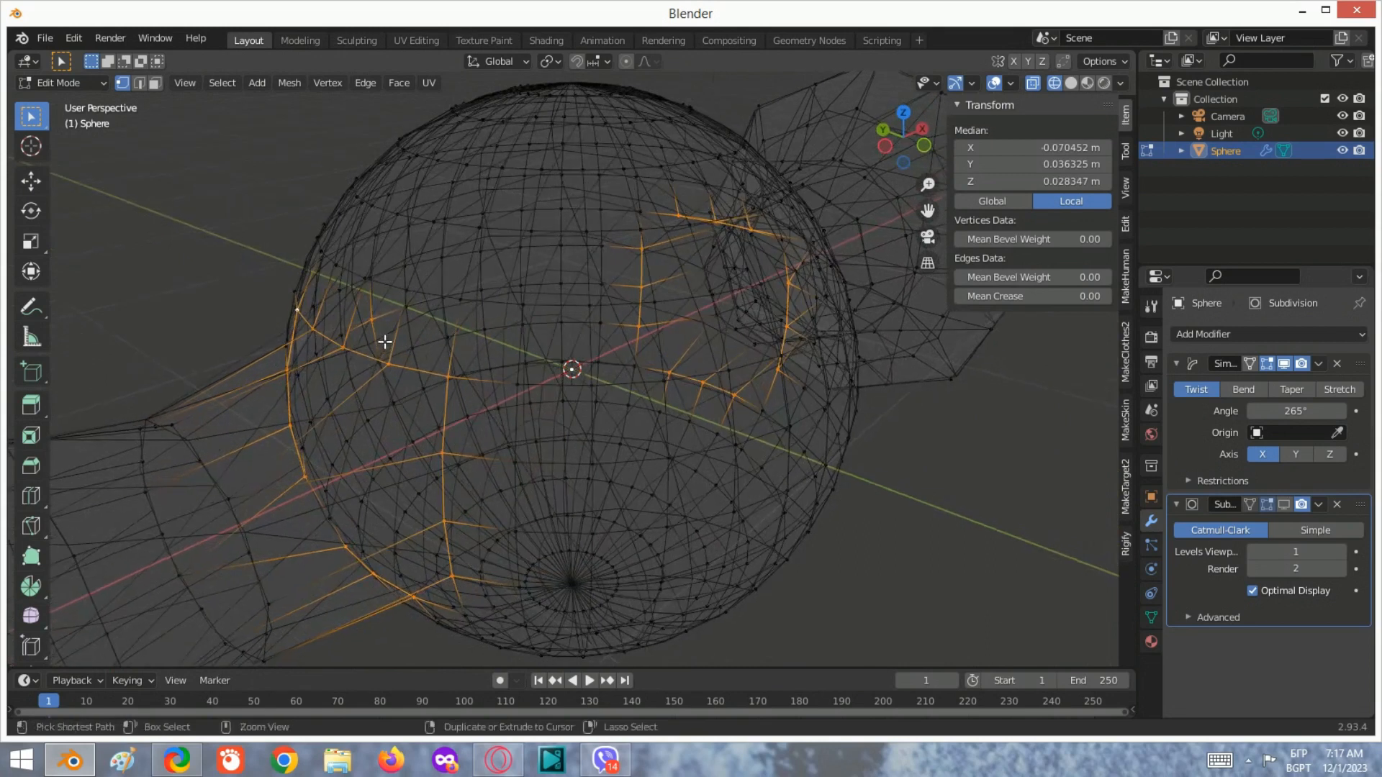
ctrl+drag(382, 339, 367, 315)
scroll(432, 355, down, 4)
middle_drag(432, 355, 446, 320)
scroll(665, 346, up, 2)
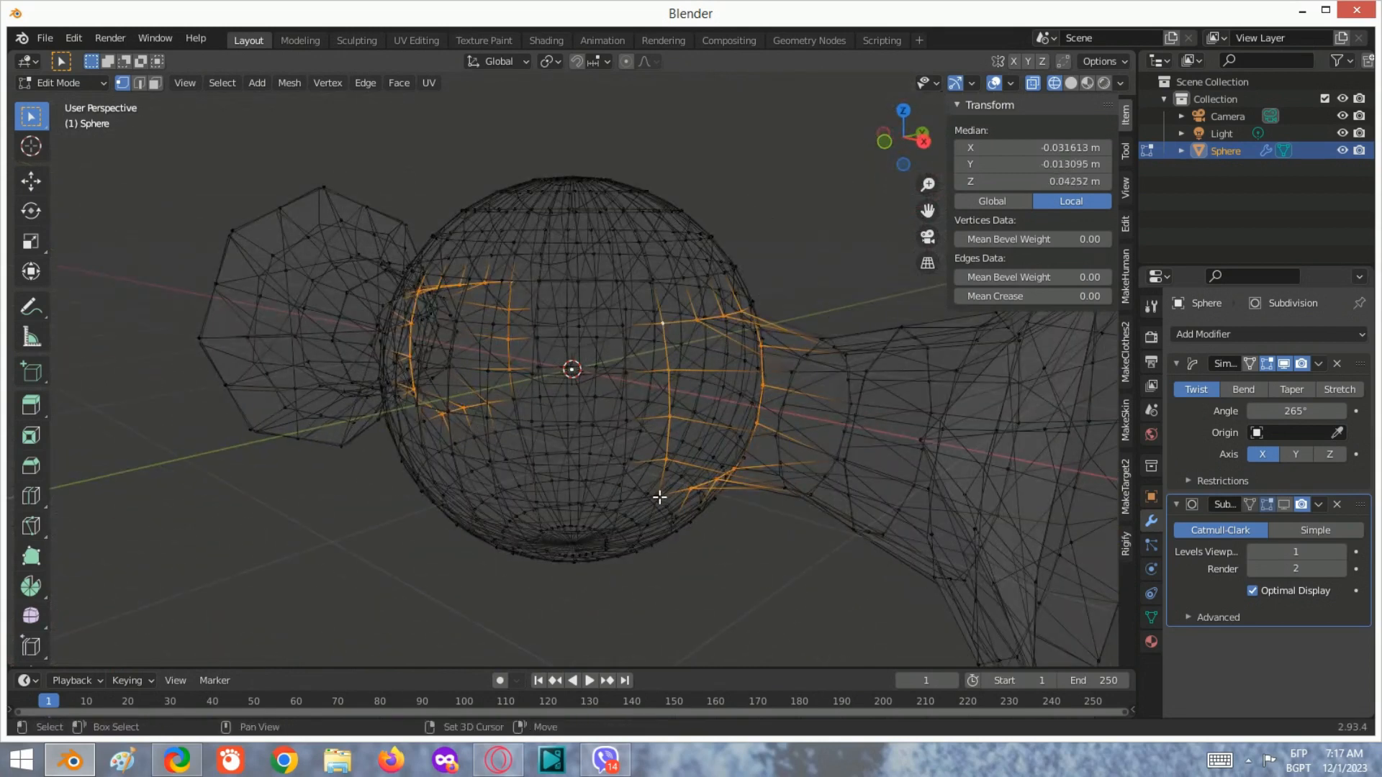
middle_drag(743, 331, 646, 365)
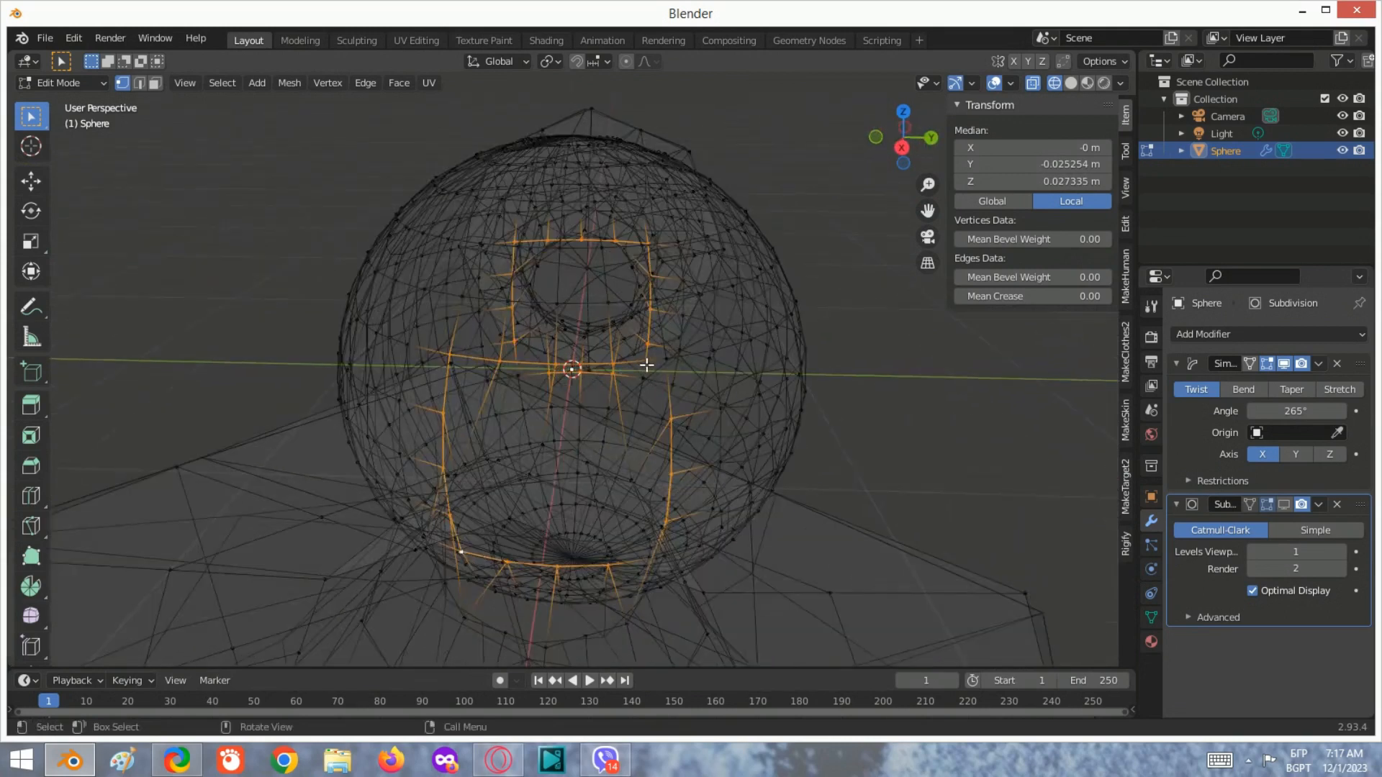
- Scale the selected connection vertices down slightly and uniformly
scroll(766, 352, down, 3)
middle_drag(498, 478, 667, 472)
key(s)
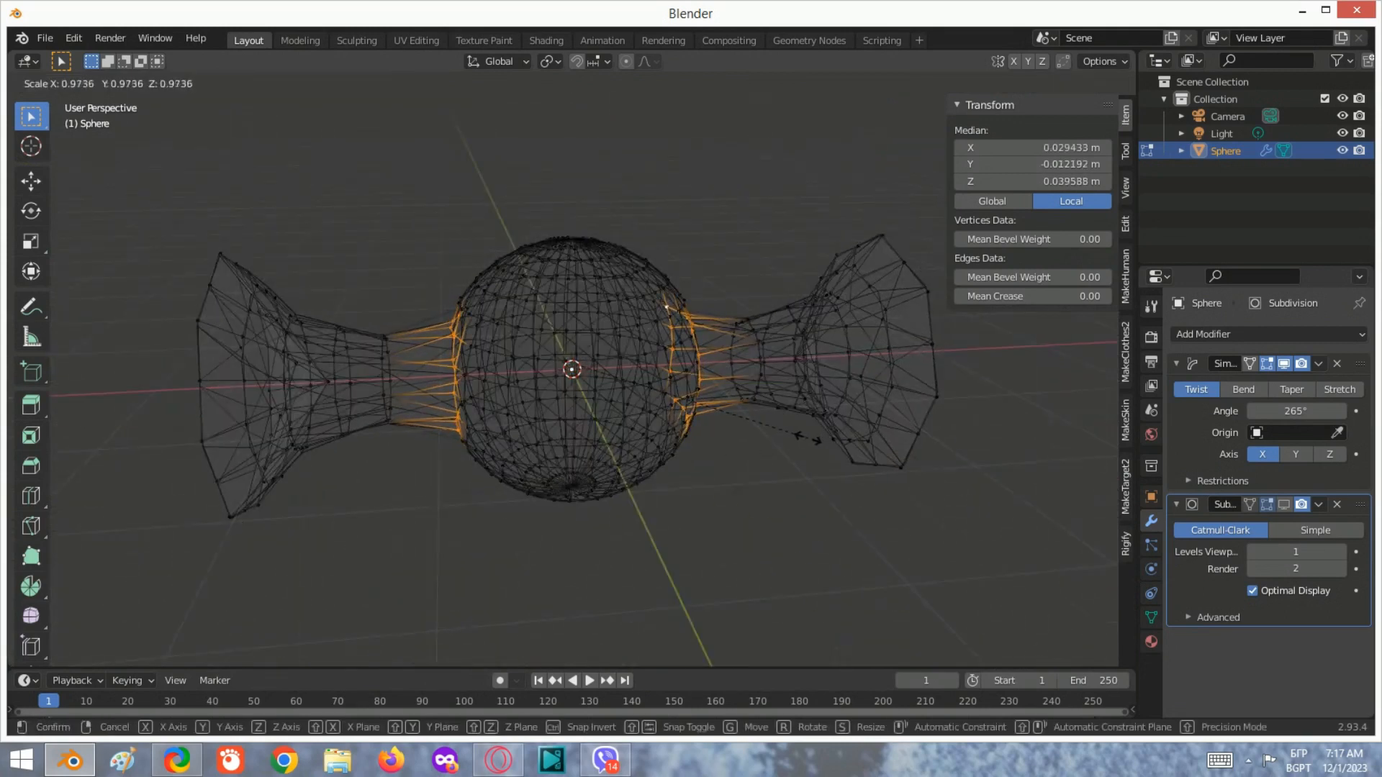
click(778, 433)
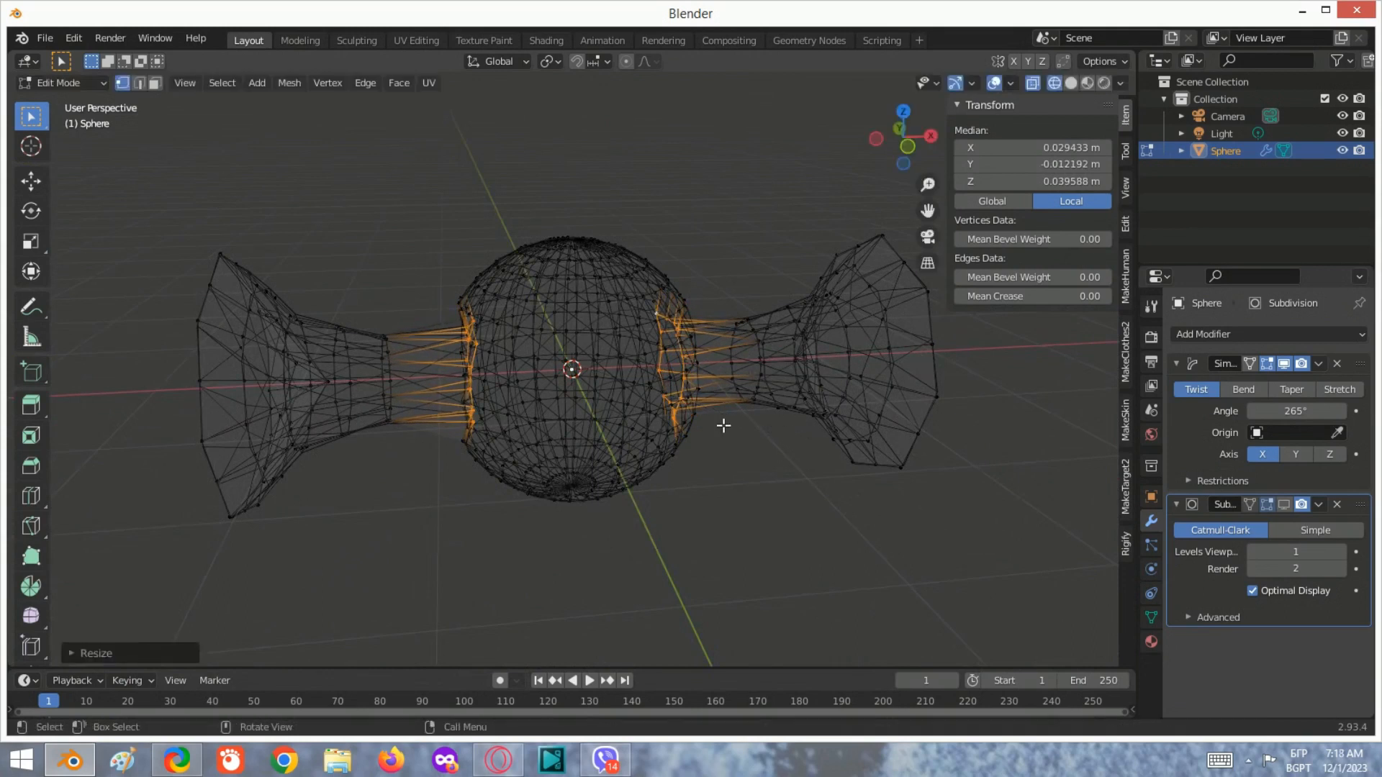
key(g)
key(x)
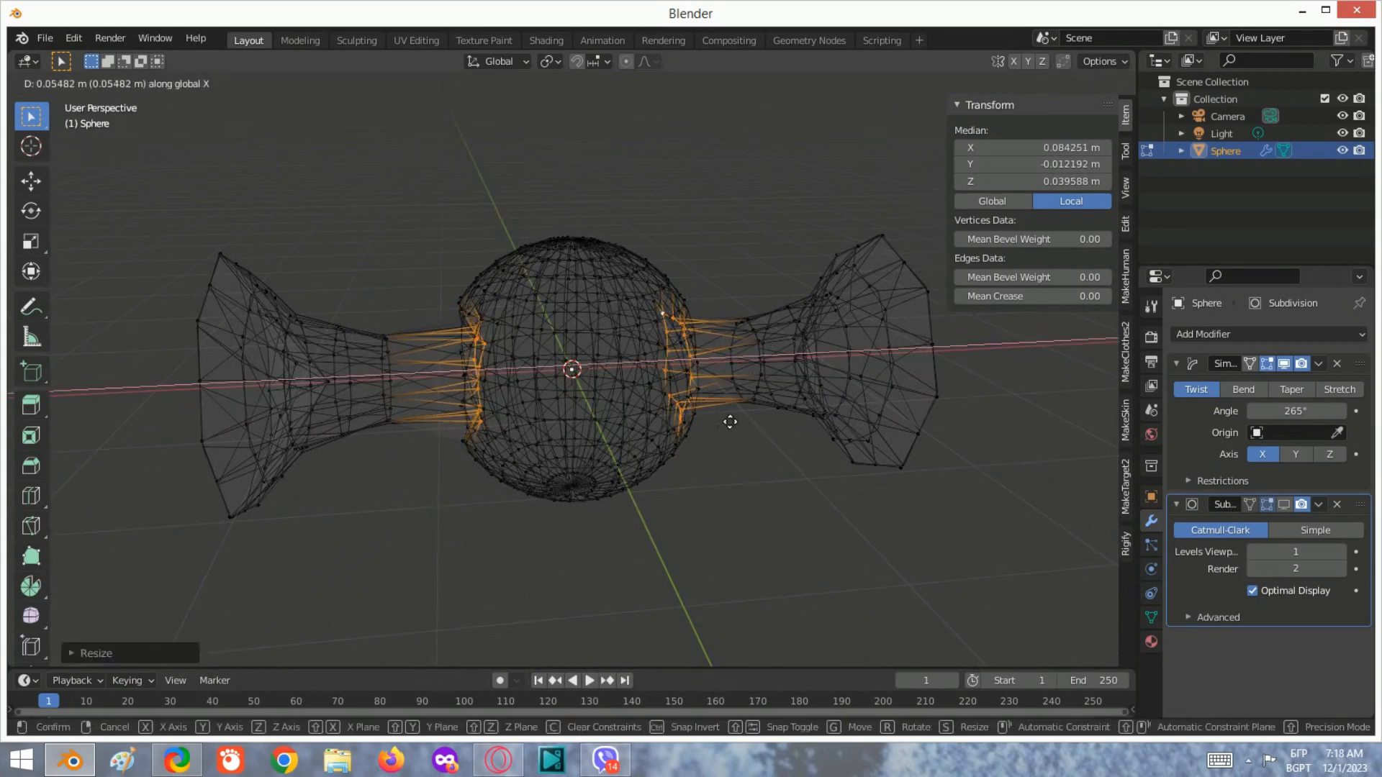
right_click(731, 423)
- Scale the selected connection vertices outward along the X axis only
key(s)
key(x)
click(749, 421)
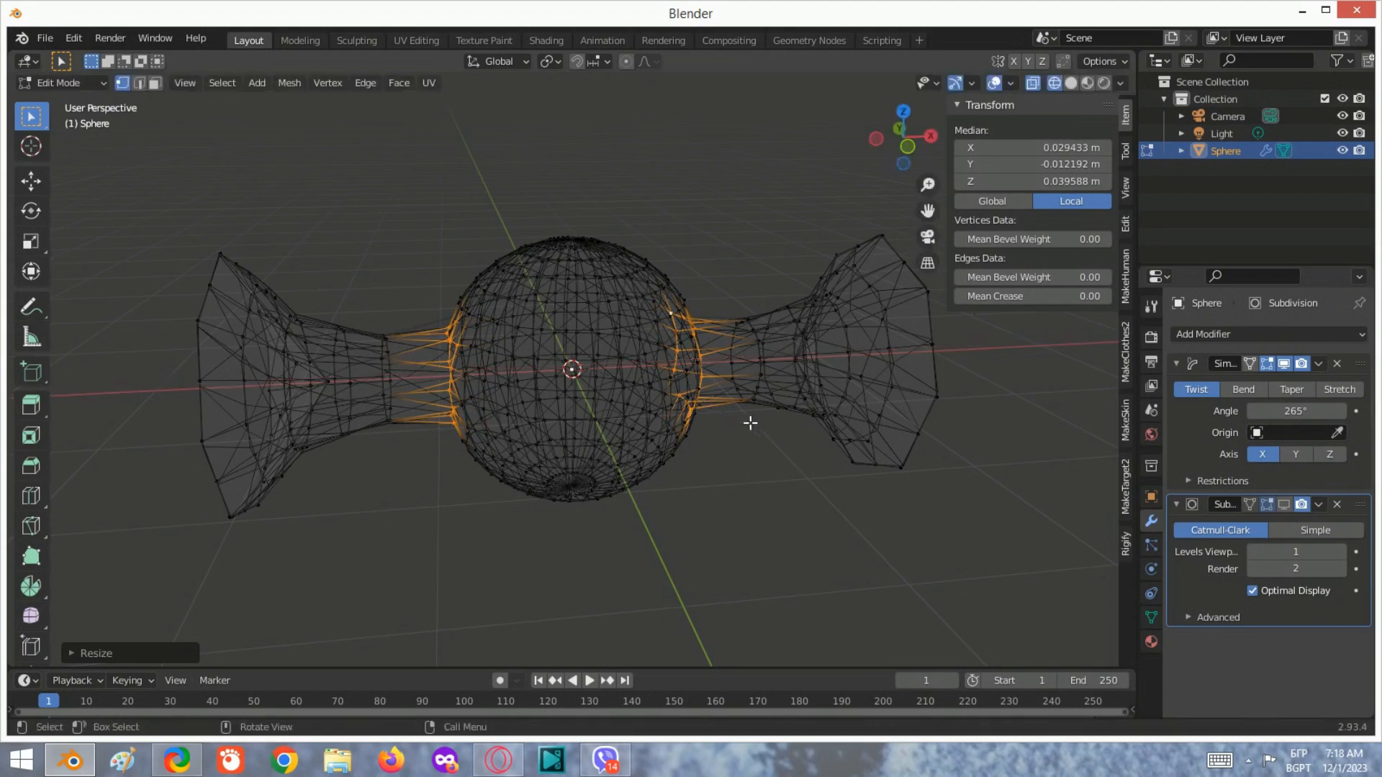
middle_drag(750, 421, 701, 404)
- Return to solid shading and Object Mode, and inspect the reshaped candy
click(1076, 82)
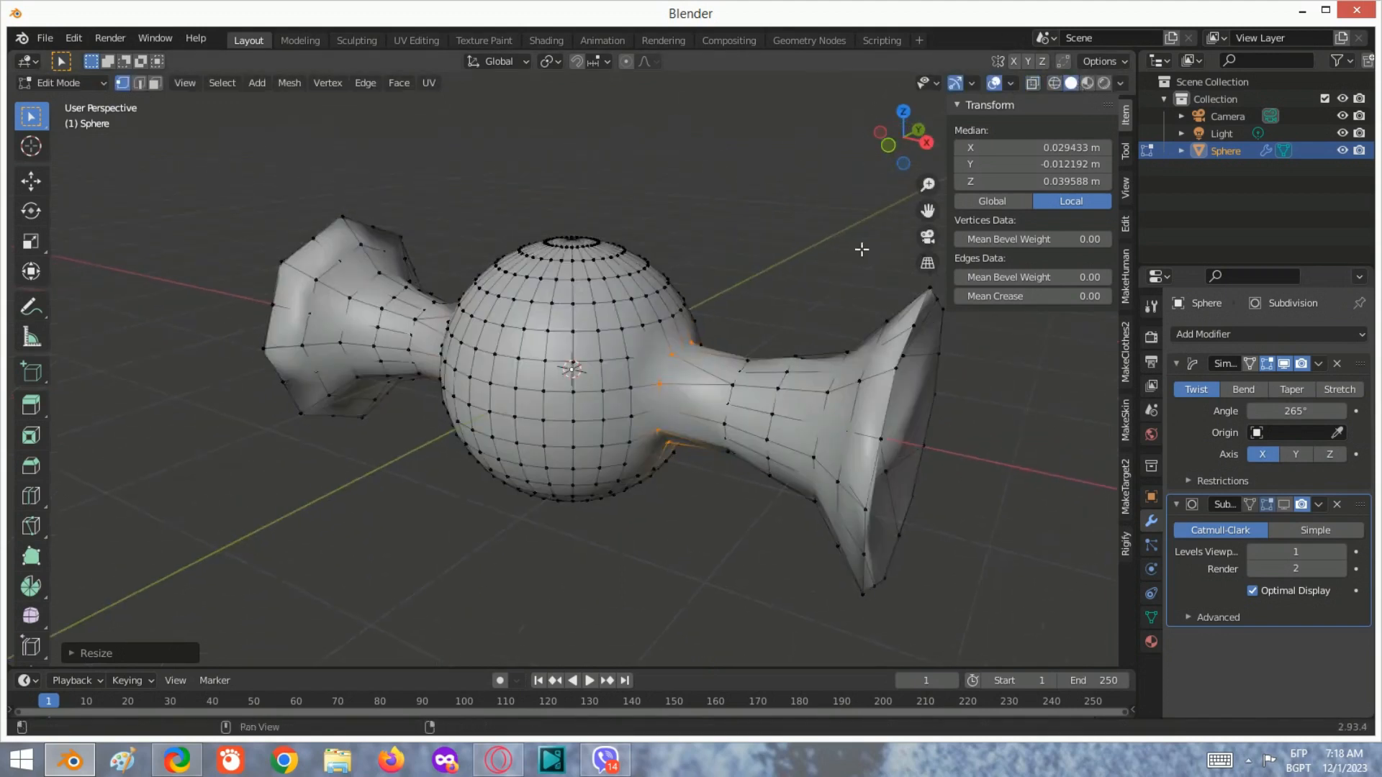
mouse_move(861, 243)
middle_down()
mouse_move(827, 312)
mouse_move(911, 387)
middle_up()
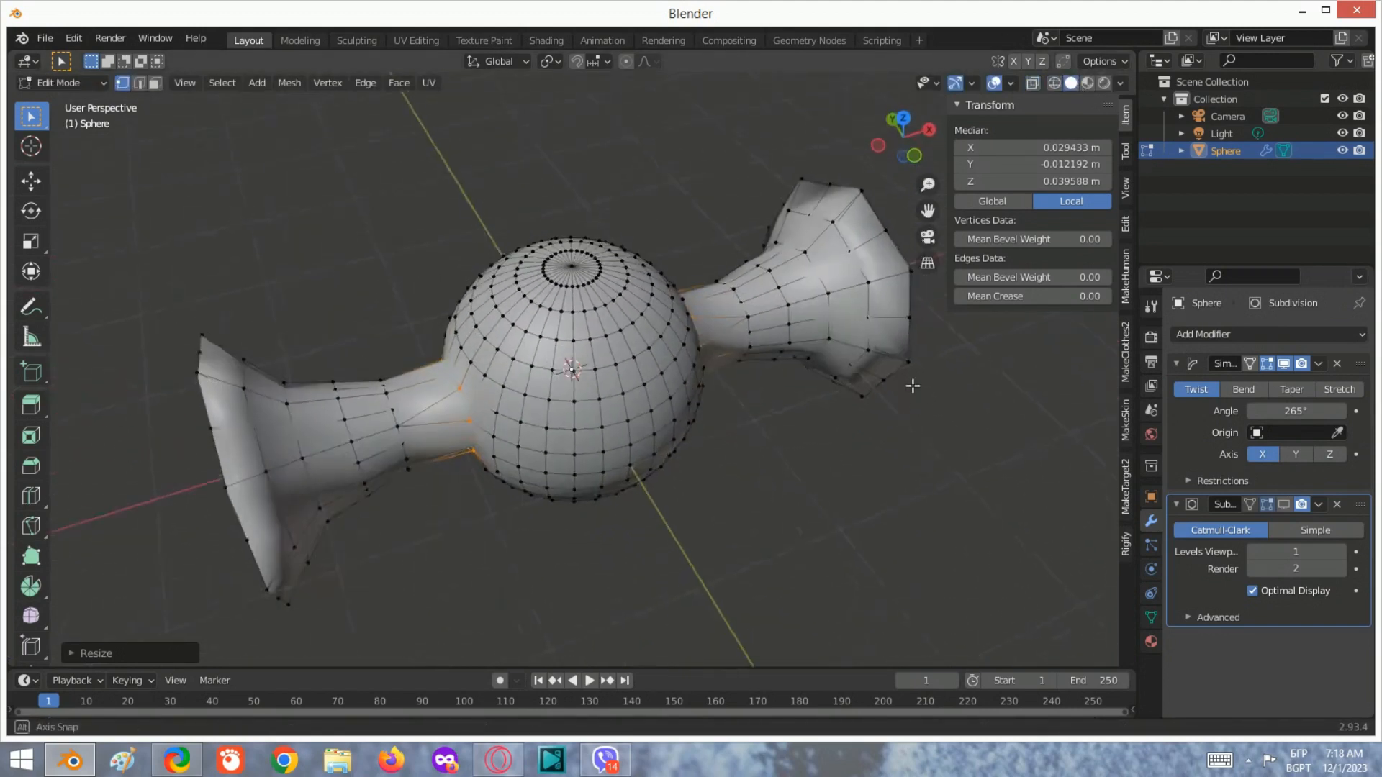
key(Tab)
scroll(670, 306, down, 4)
middle_drag(649, 318, 633, 374)
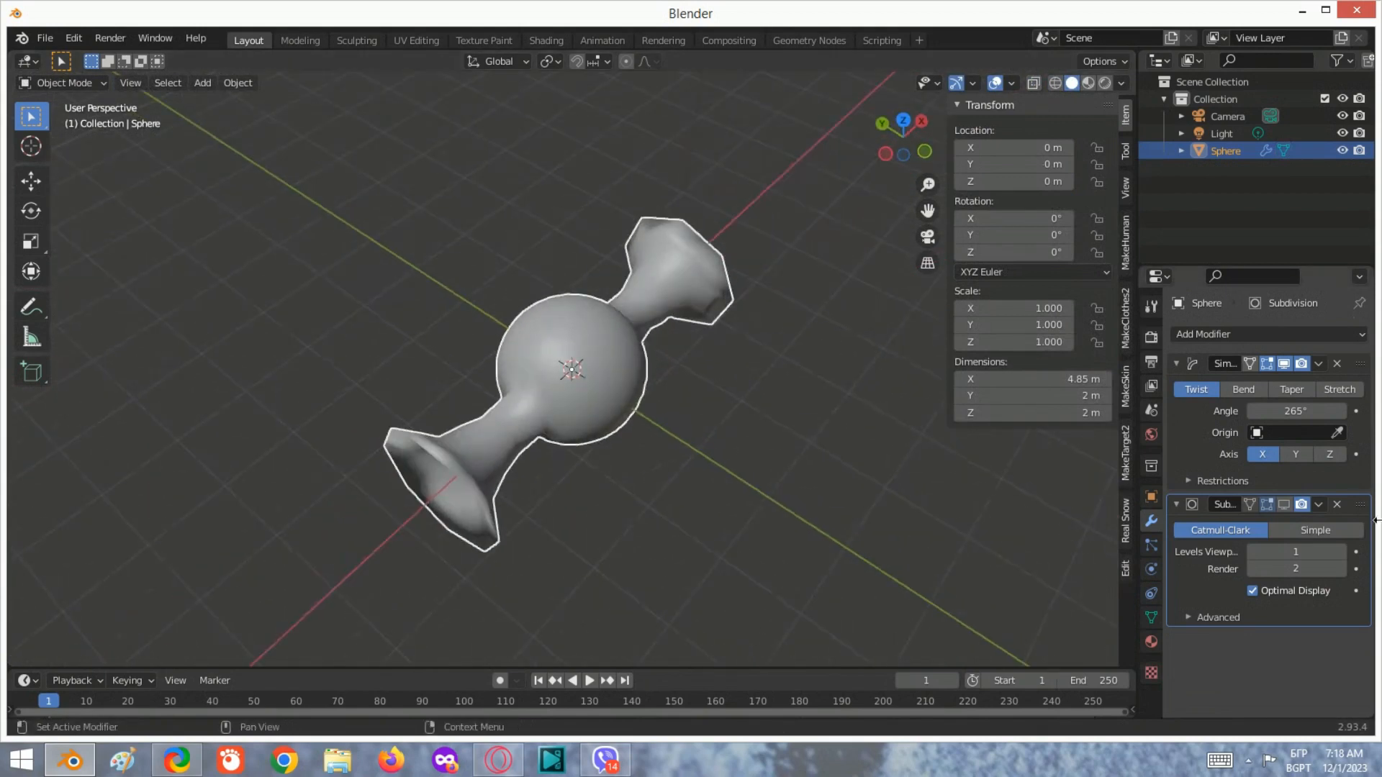
- Add a second Simple Deform modifier in Twist mode after the Subdivision modifier
click(1306, 336)
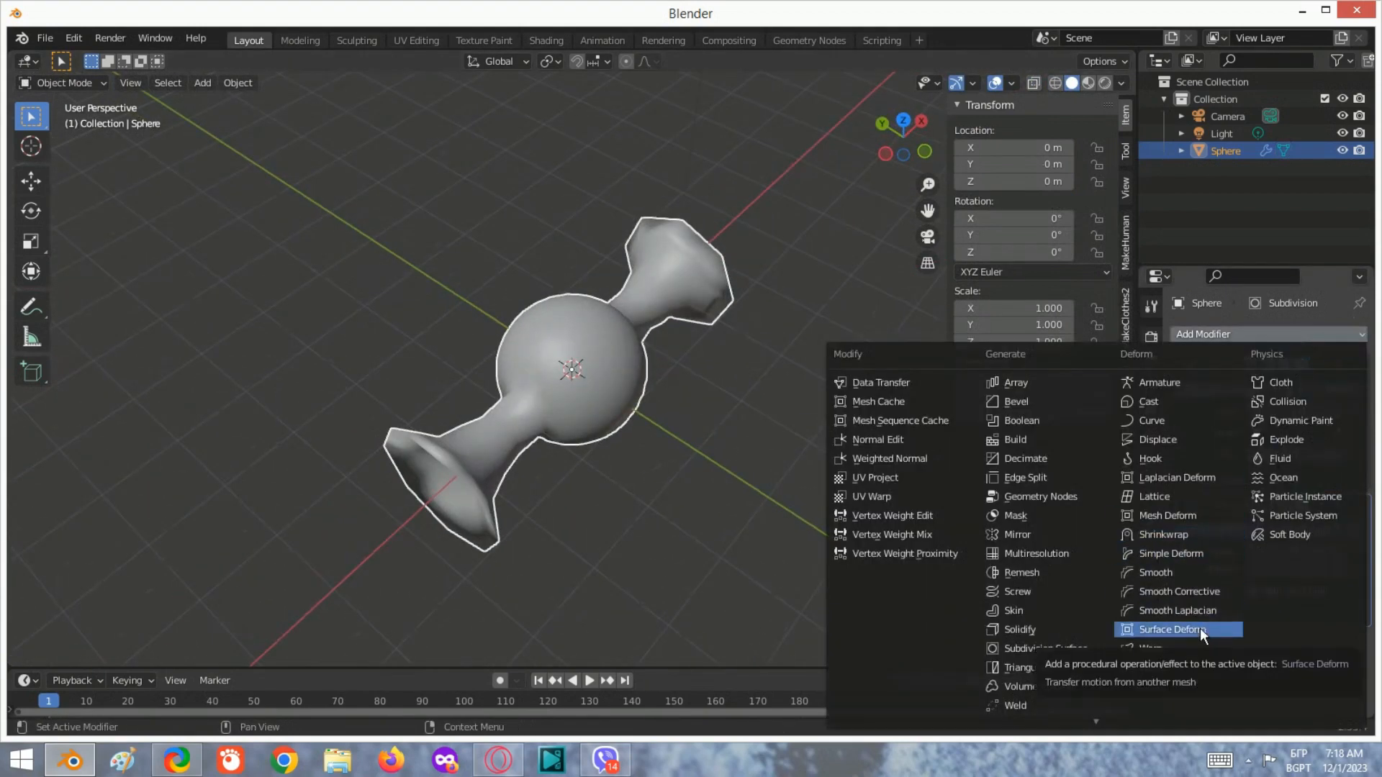
click(1197, 552)
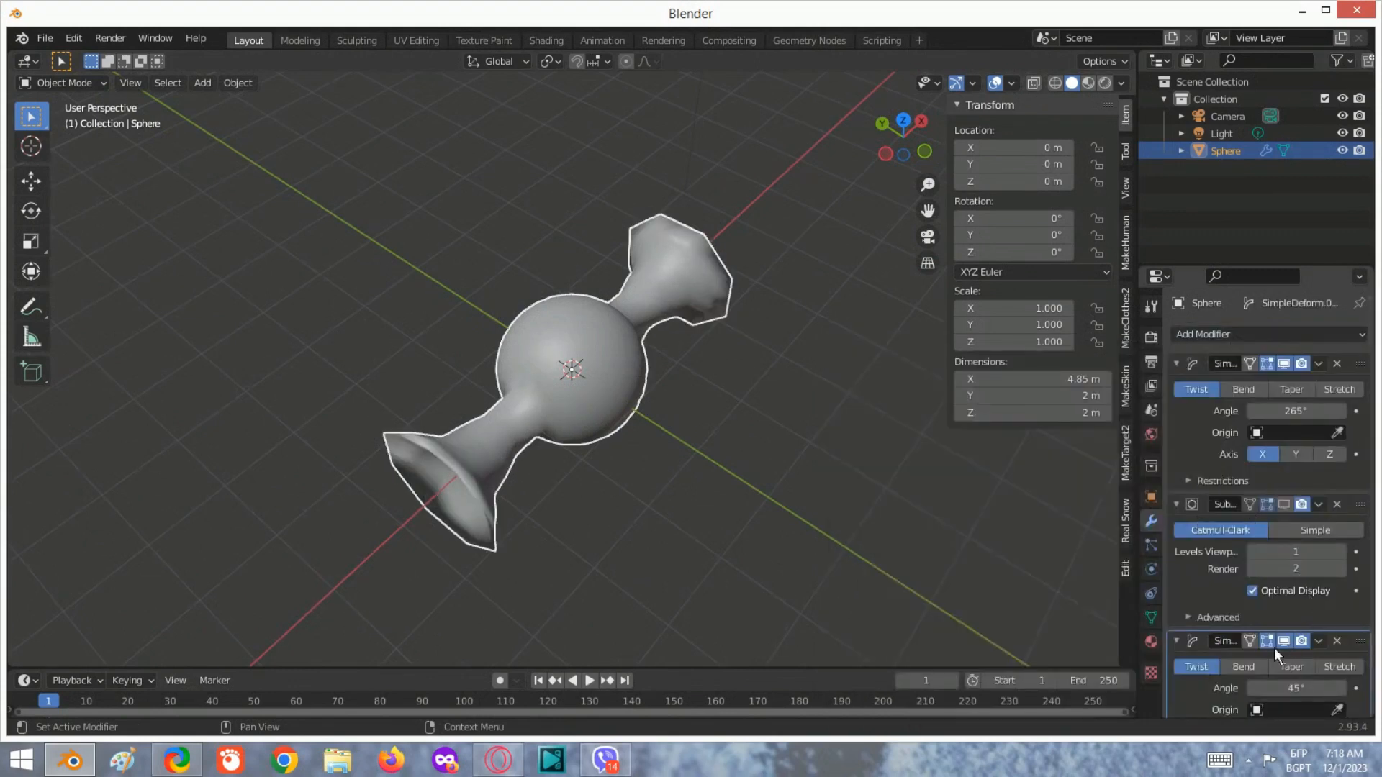
scroll(1251, 652, down, 1)
scroll(1320, 431, up, 1)
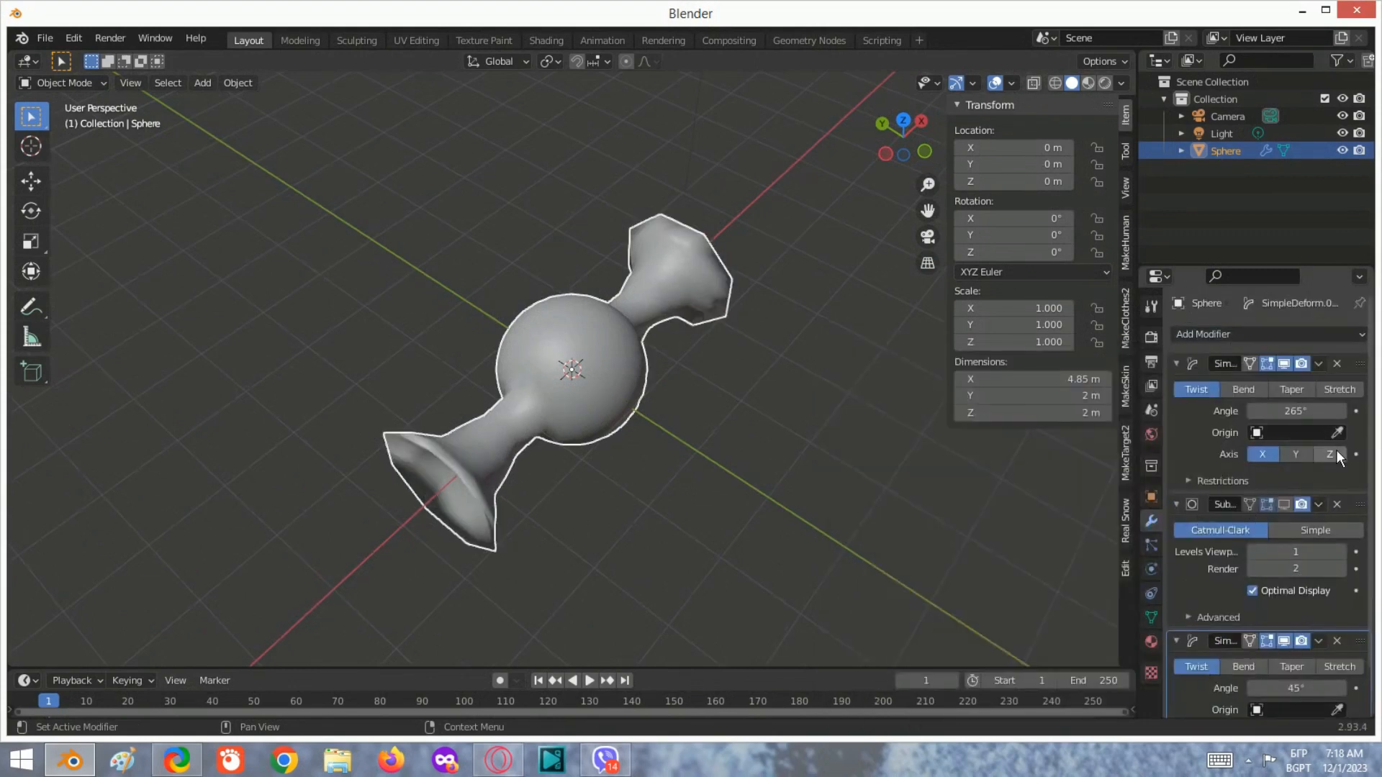
- Show the Subdivision modifier in the viewport again and set the second twist's angle to 360°
click(1285, 504)
scroll(1297, 667, down, 1)
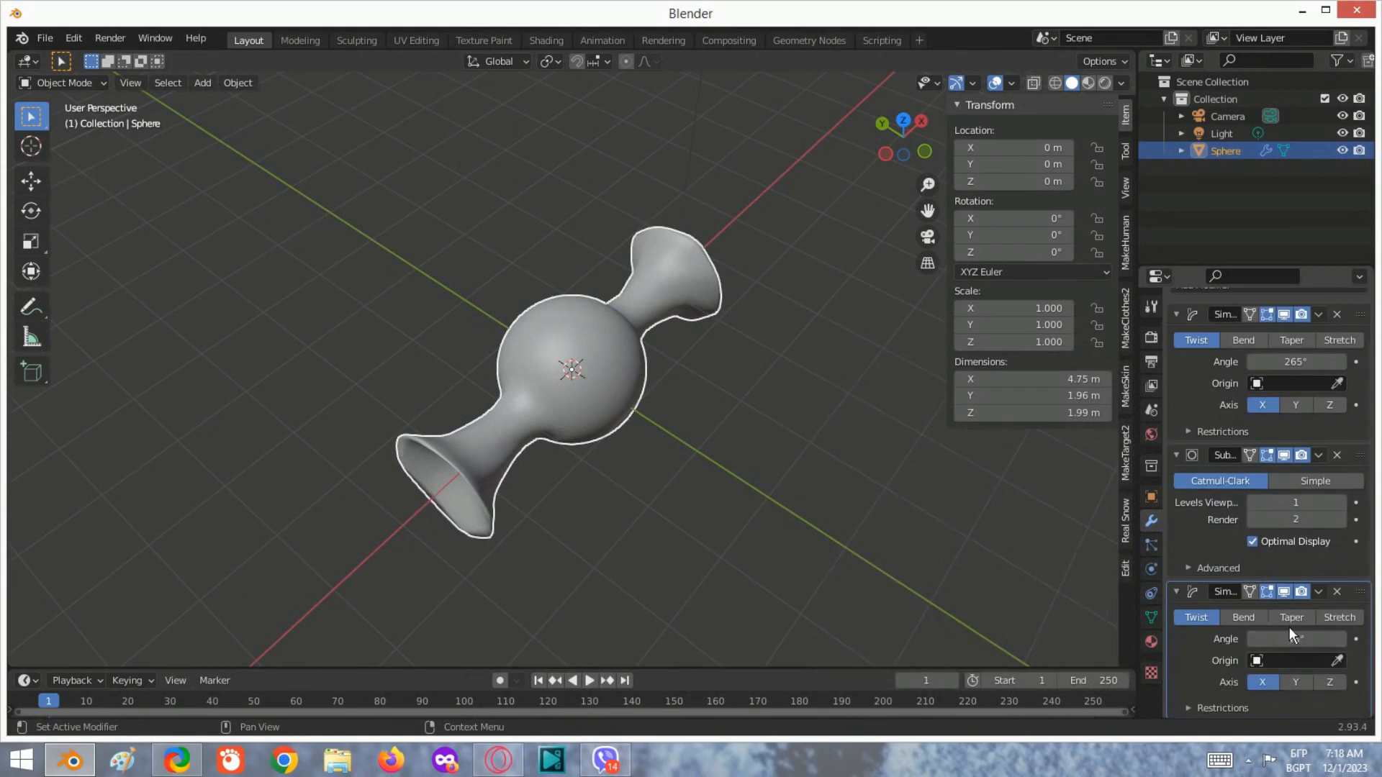
drag(1283, 639, 1281, 639)
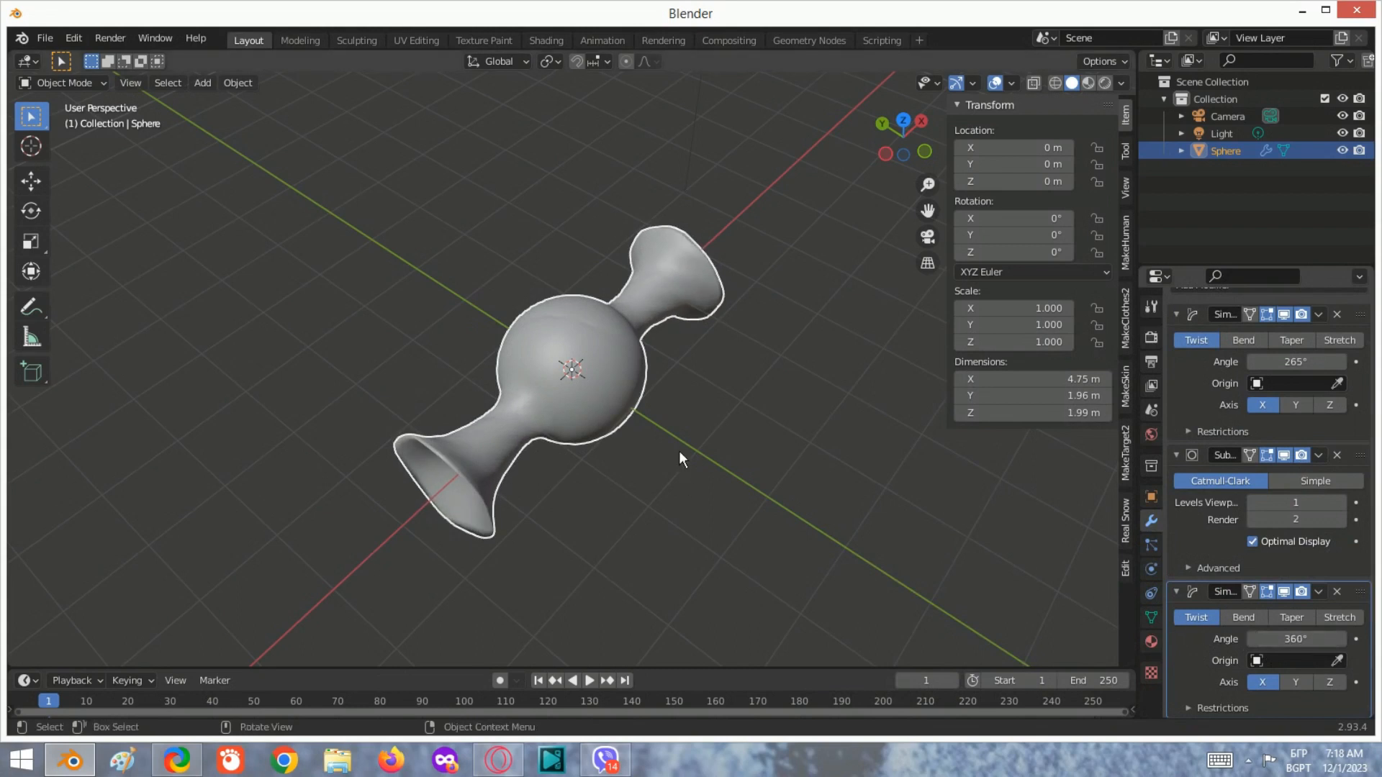
middle_drag(679, 451, 637, 315)
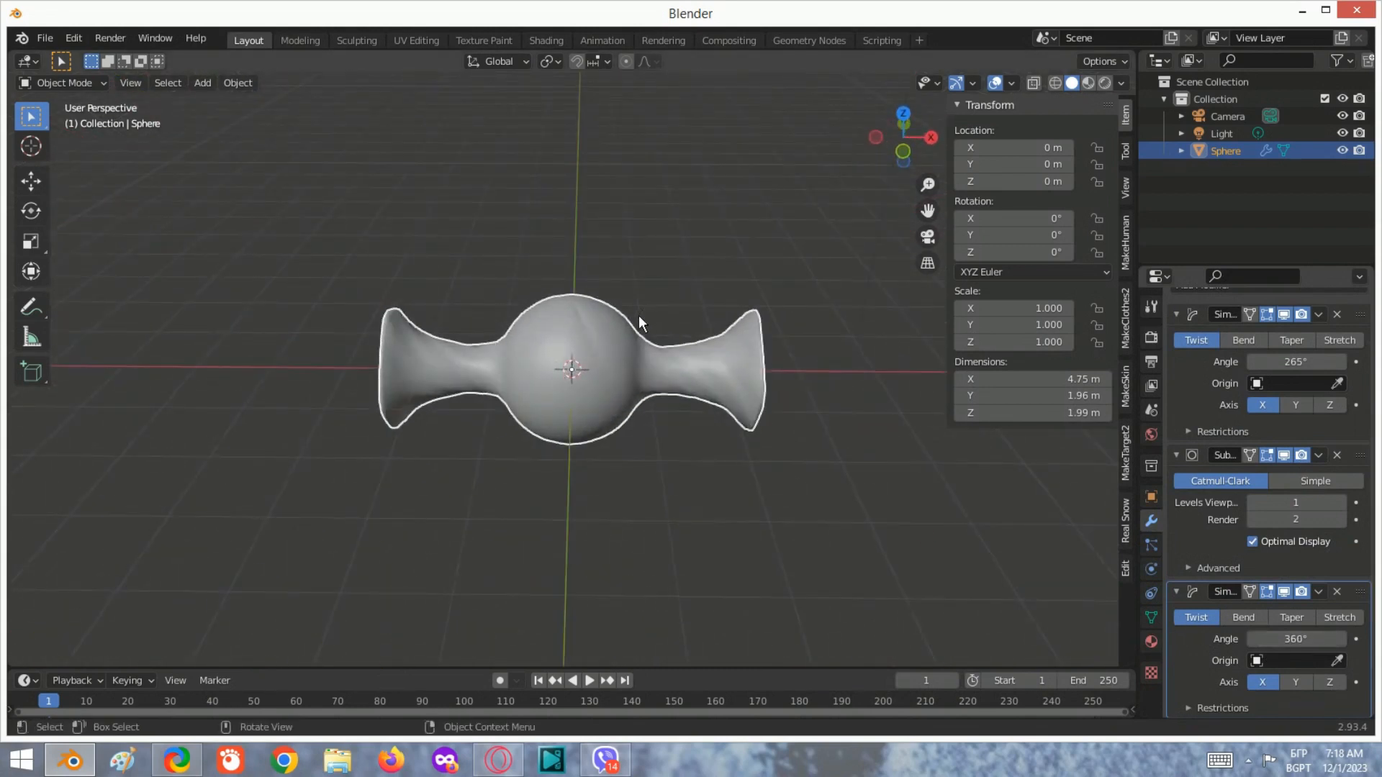
middle_drag(573, 386, 727, 440)
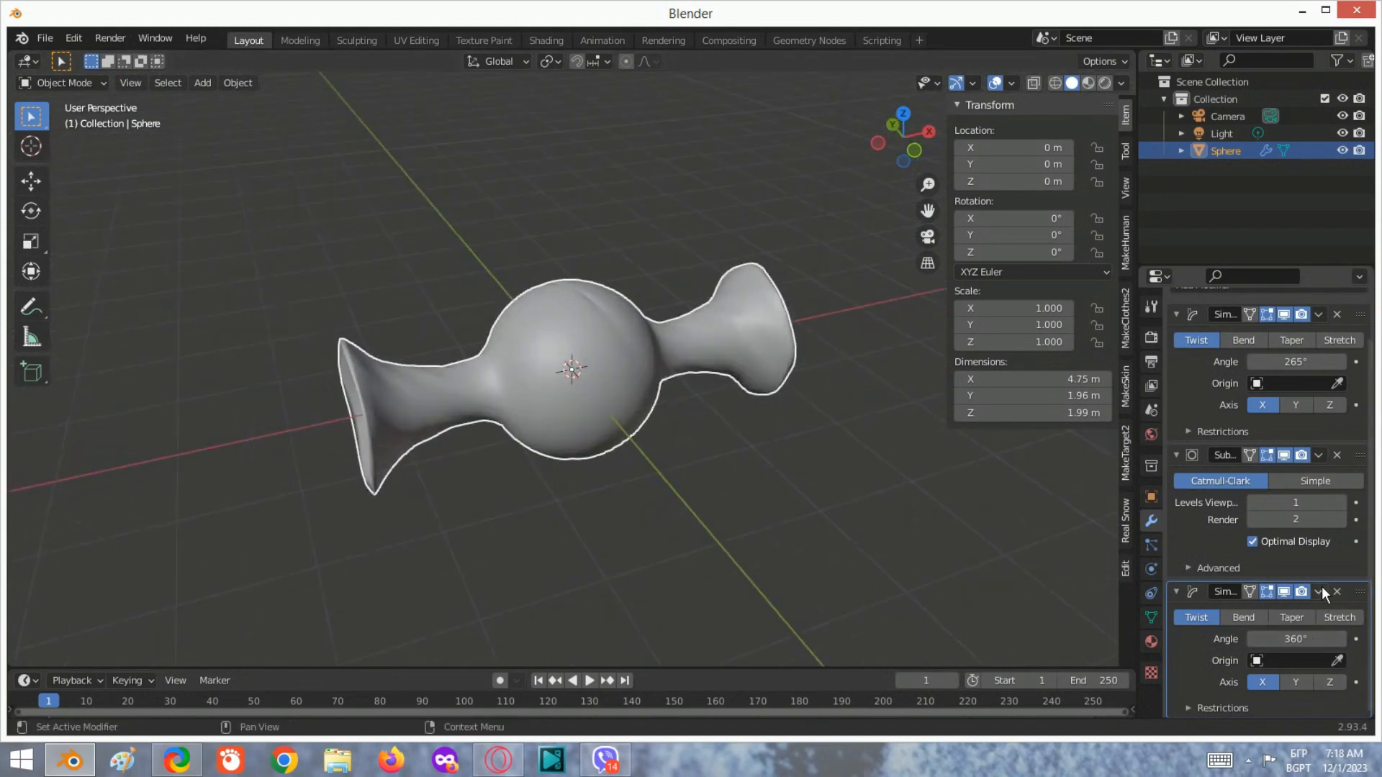
- Add a third Simple Deform modifier in Twist mode on the X axis with an angle of 346°
scroll(1231, 288, up, 2)
click(1255, 334)
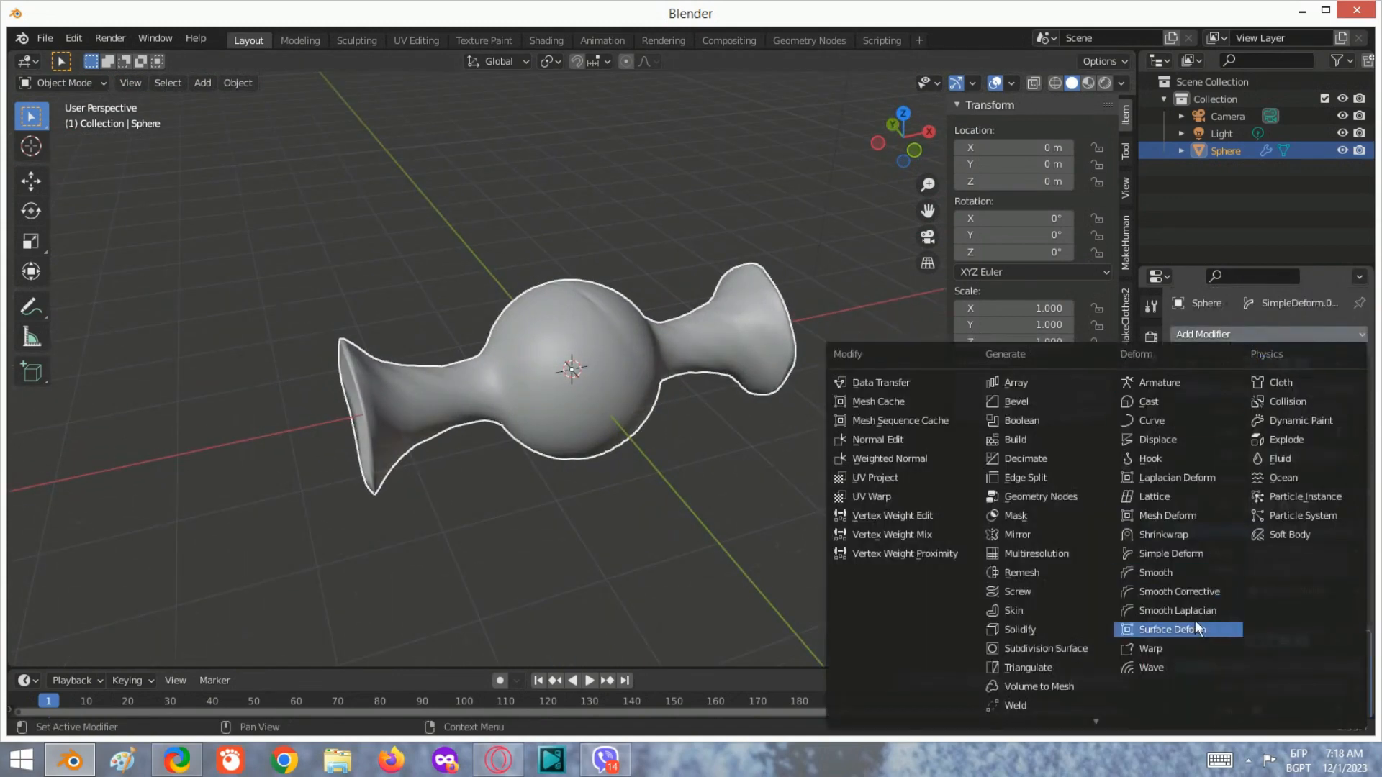
click(1173, 555)
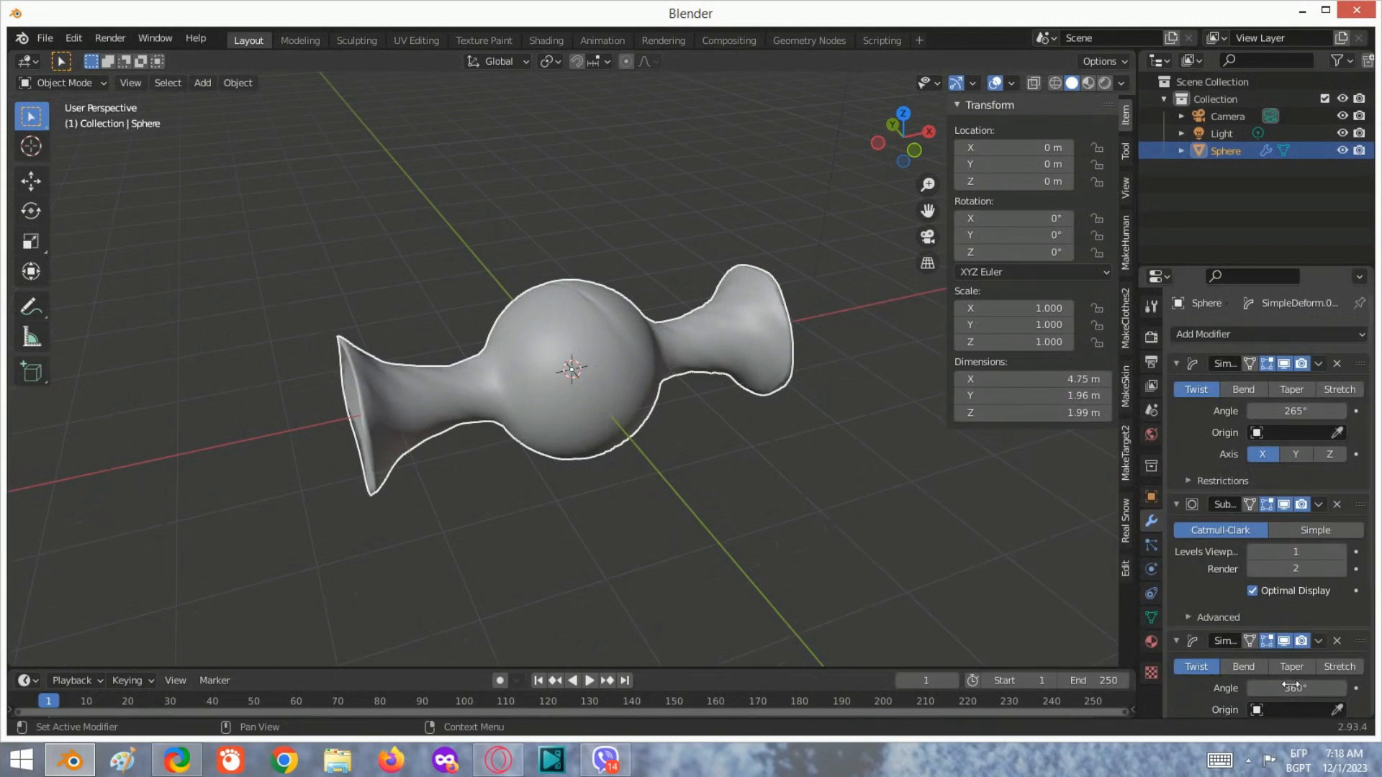
scroll(1313, 671, down, 4)
scroll(1312, 672, down, 1)
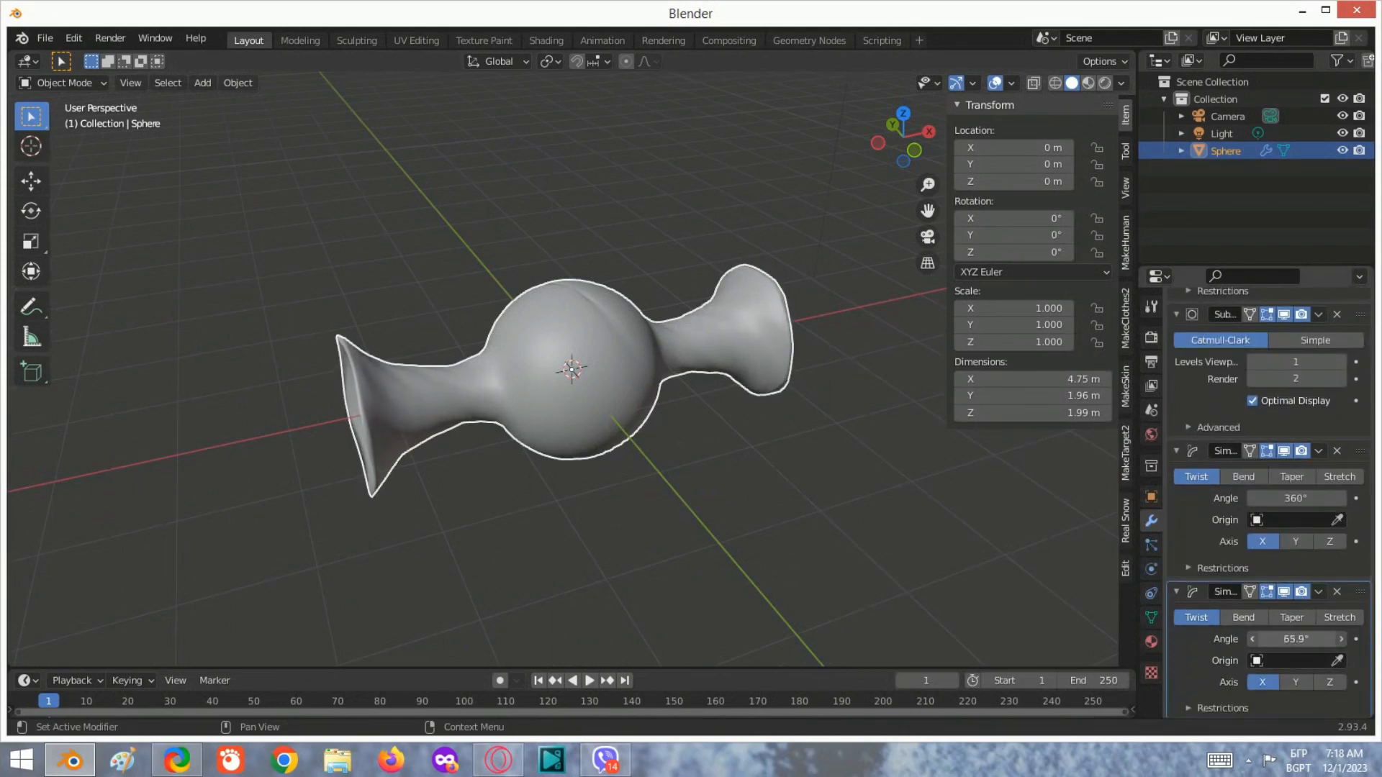
drag(1295, 638, 1340, 639)
middle_drag(15, 342, 648, 360)
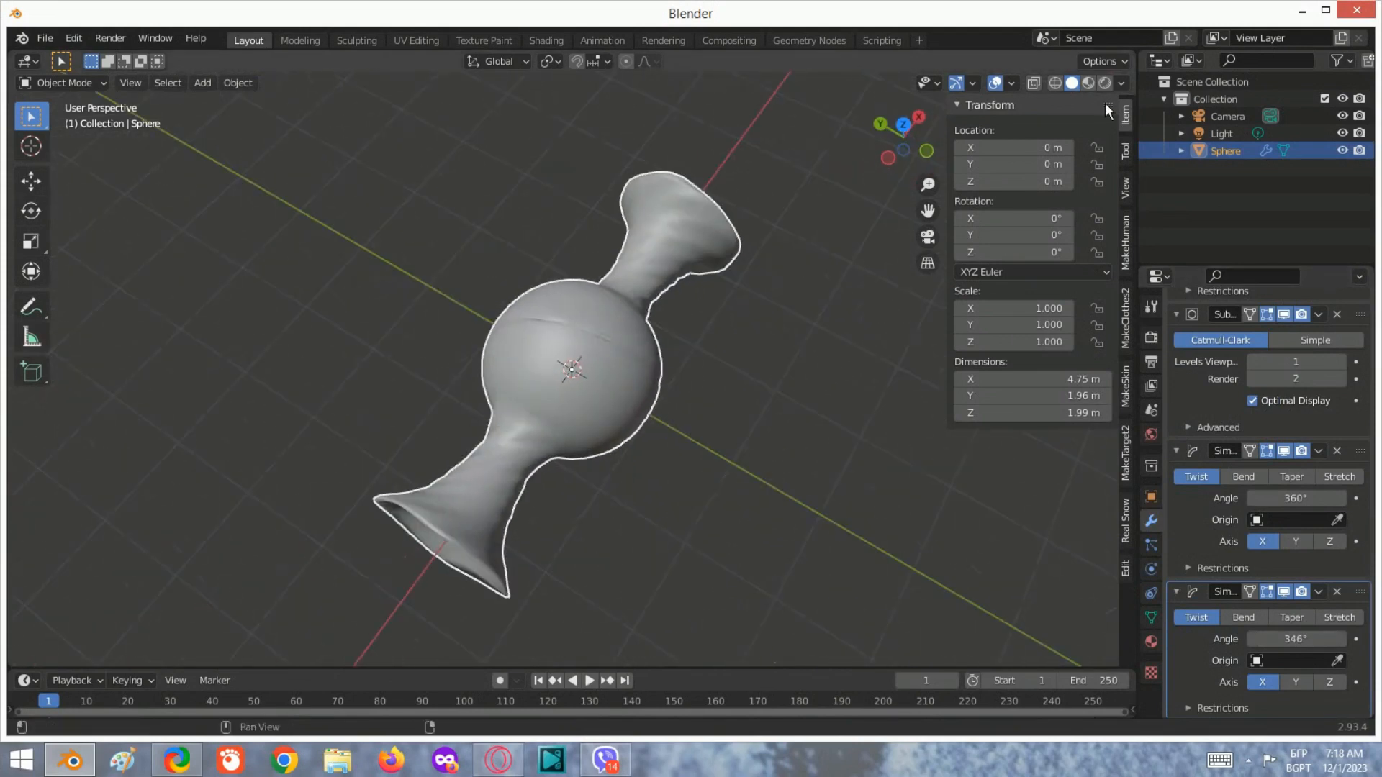
- Deselect the candy, enlarge the timeline area and change it to the Shader Editor
click(686, 665)
drag(686, 666, 684, 476)
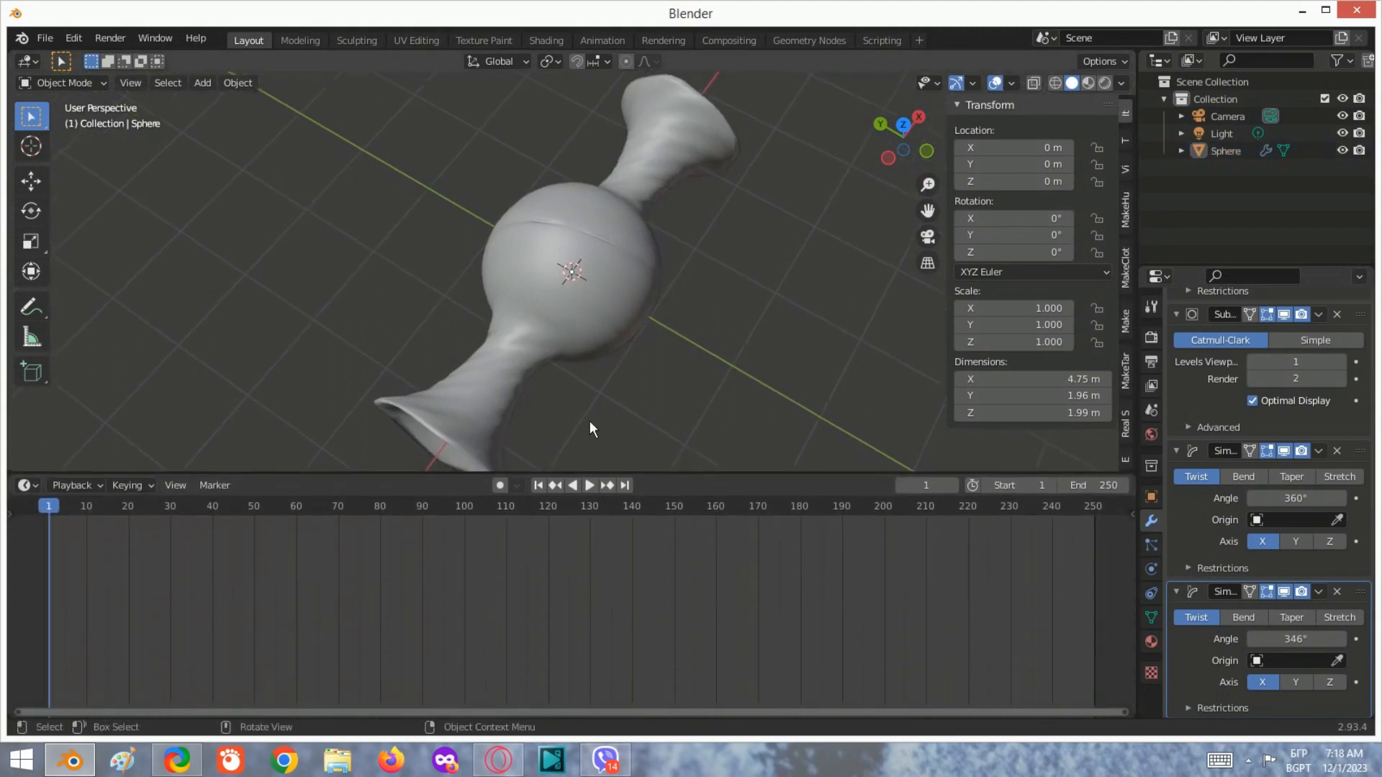
click(26, 485)
click(70, 647)
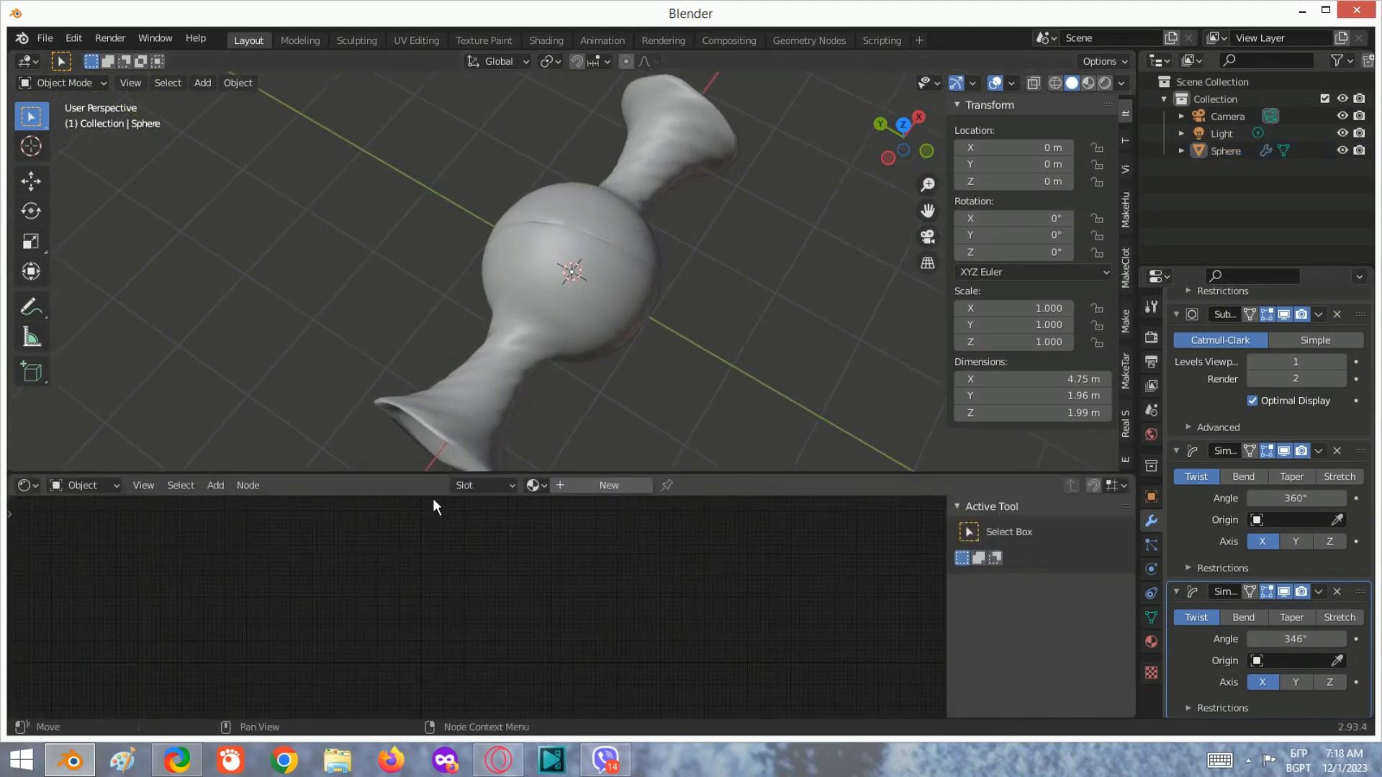
- Select the candy object and create a new material for it
scroll(660, 262, down, 3)
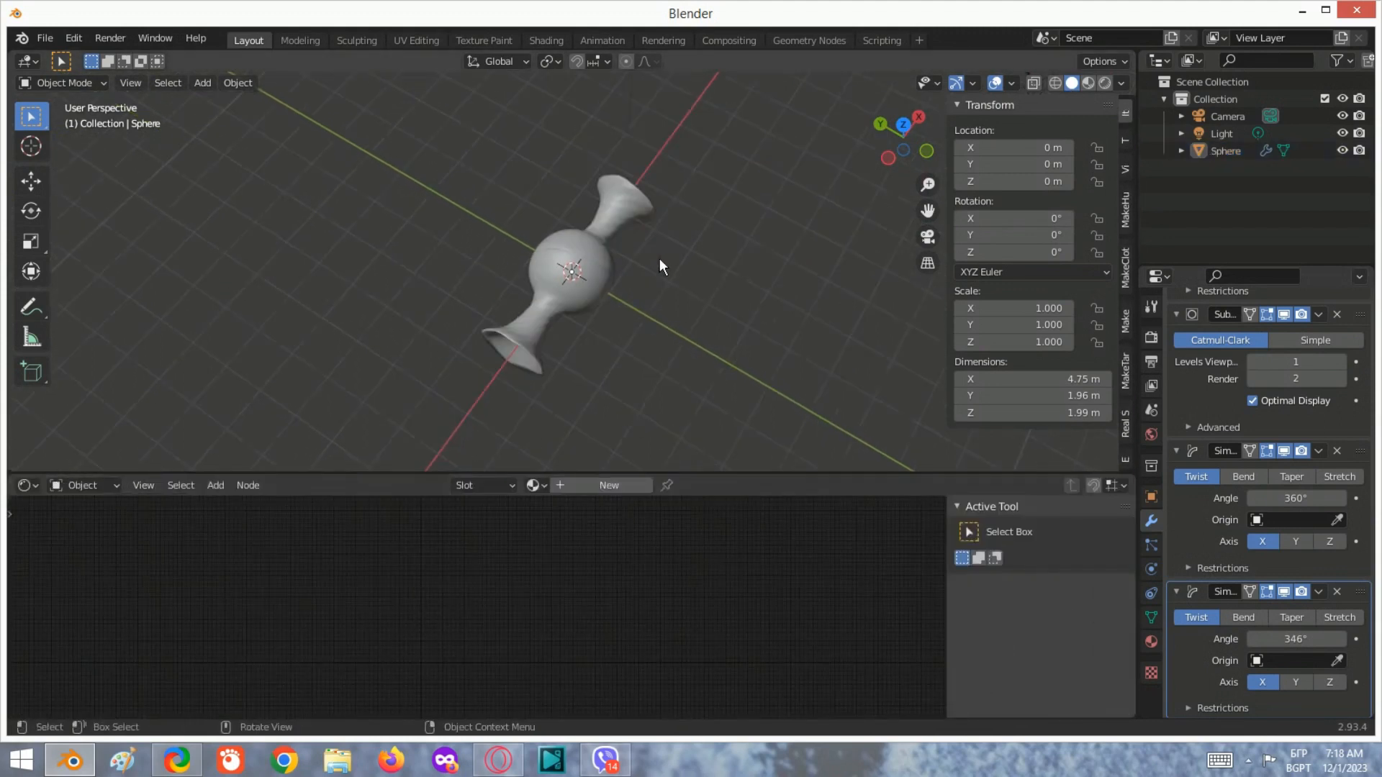
click(572, 285)
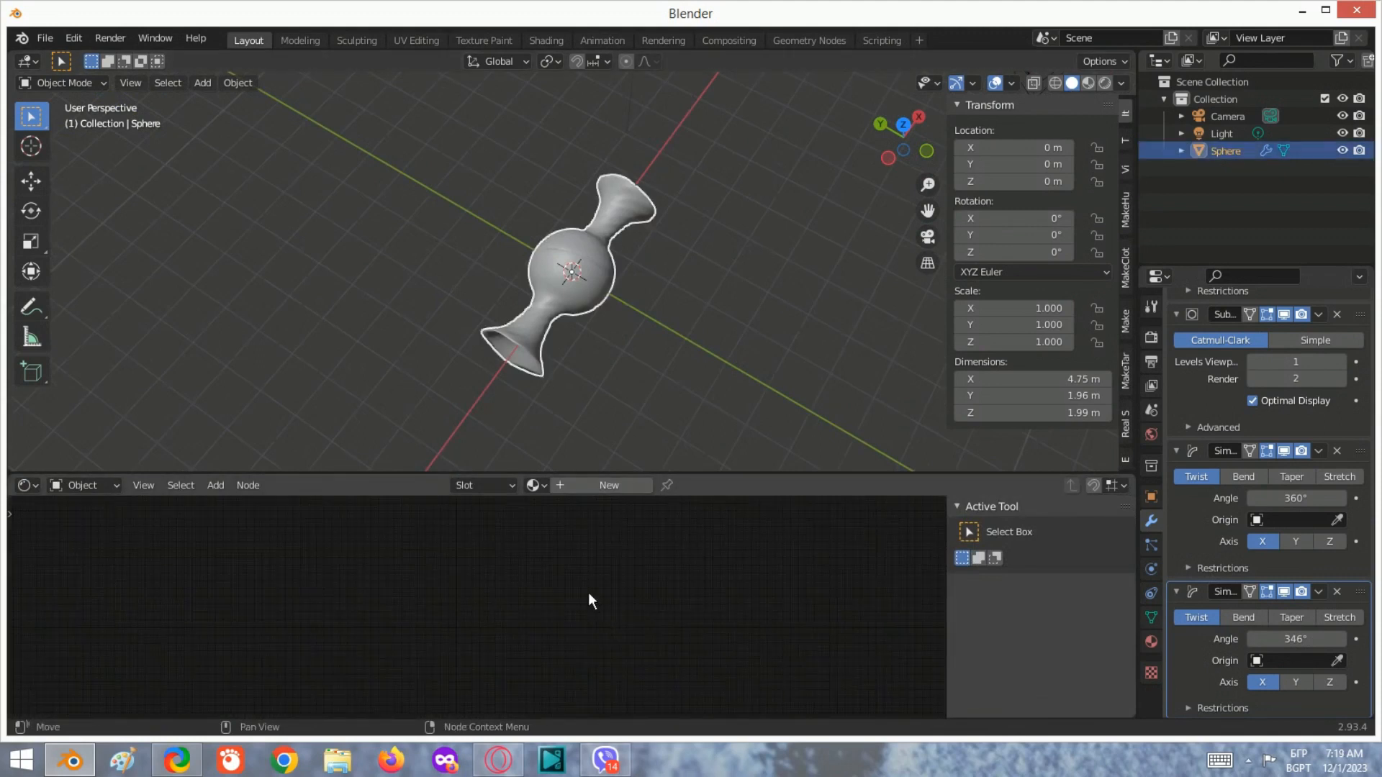
click(597, 485)
scroll(444, 647, up, 6)
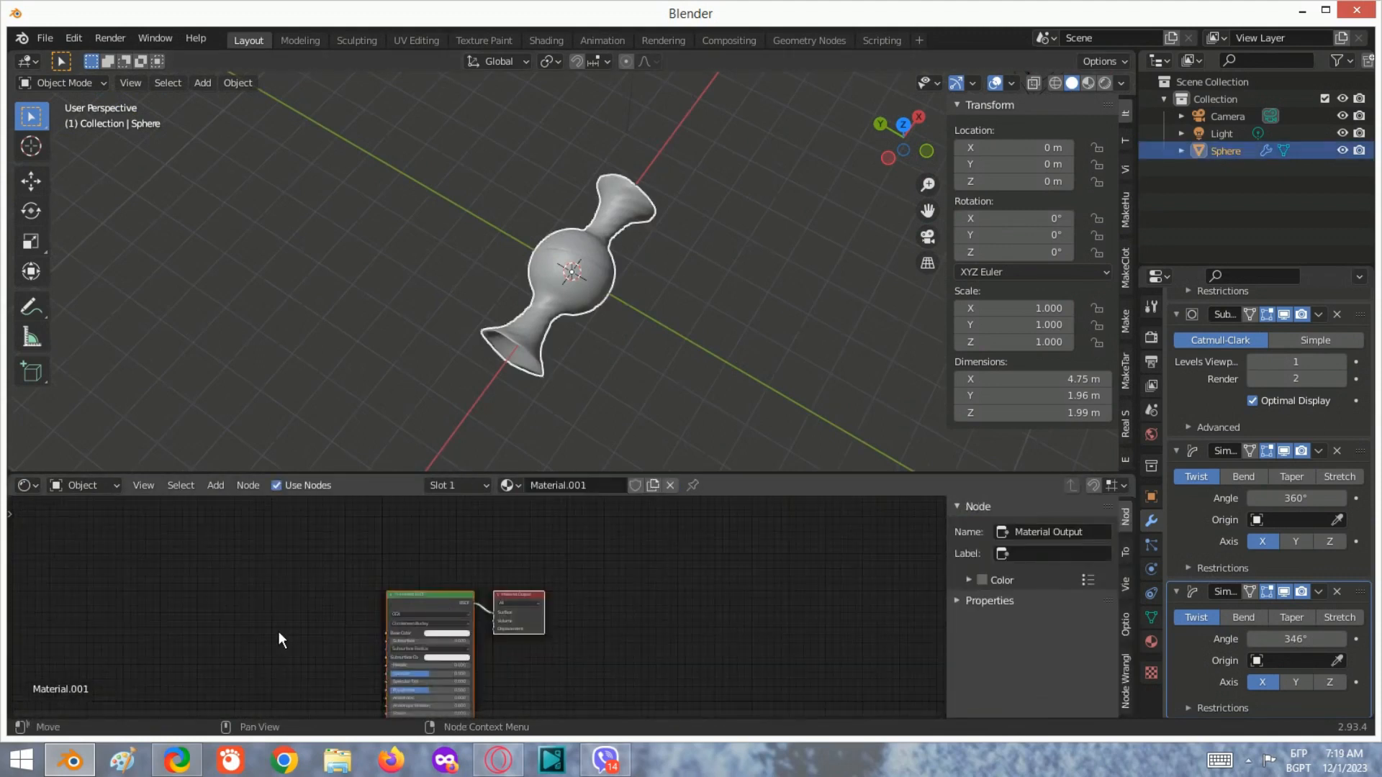
- Add a Texture Coordinate node to the left of the Principled BSDF
middle_drag(602, 650, 762, 605)
click(260, 532)
key(shift+a)
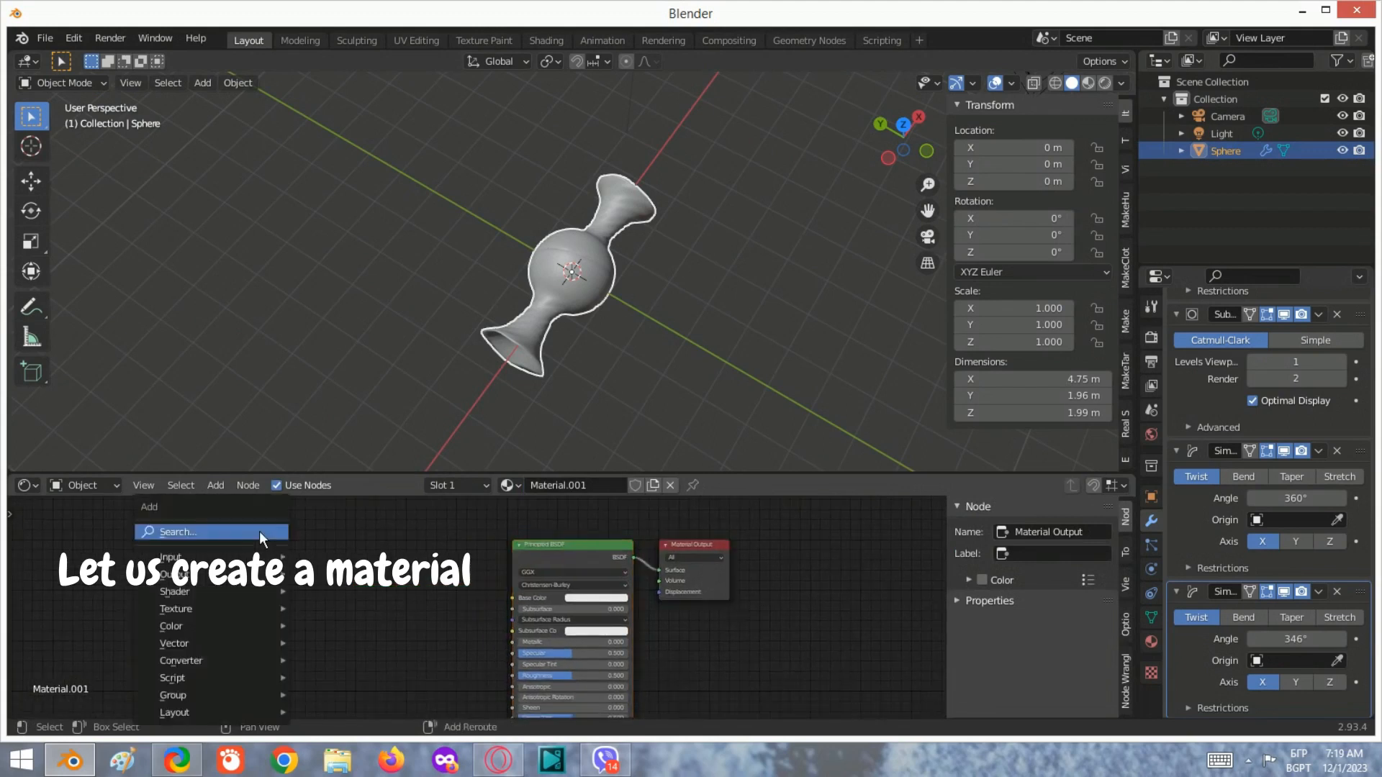
click(261, 532)
text(te)
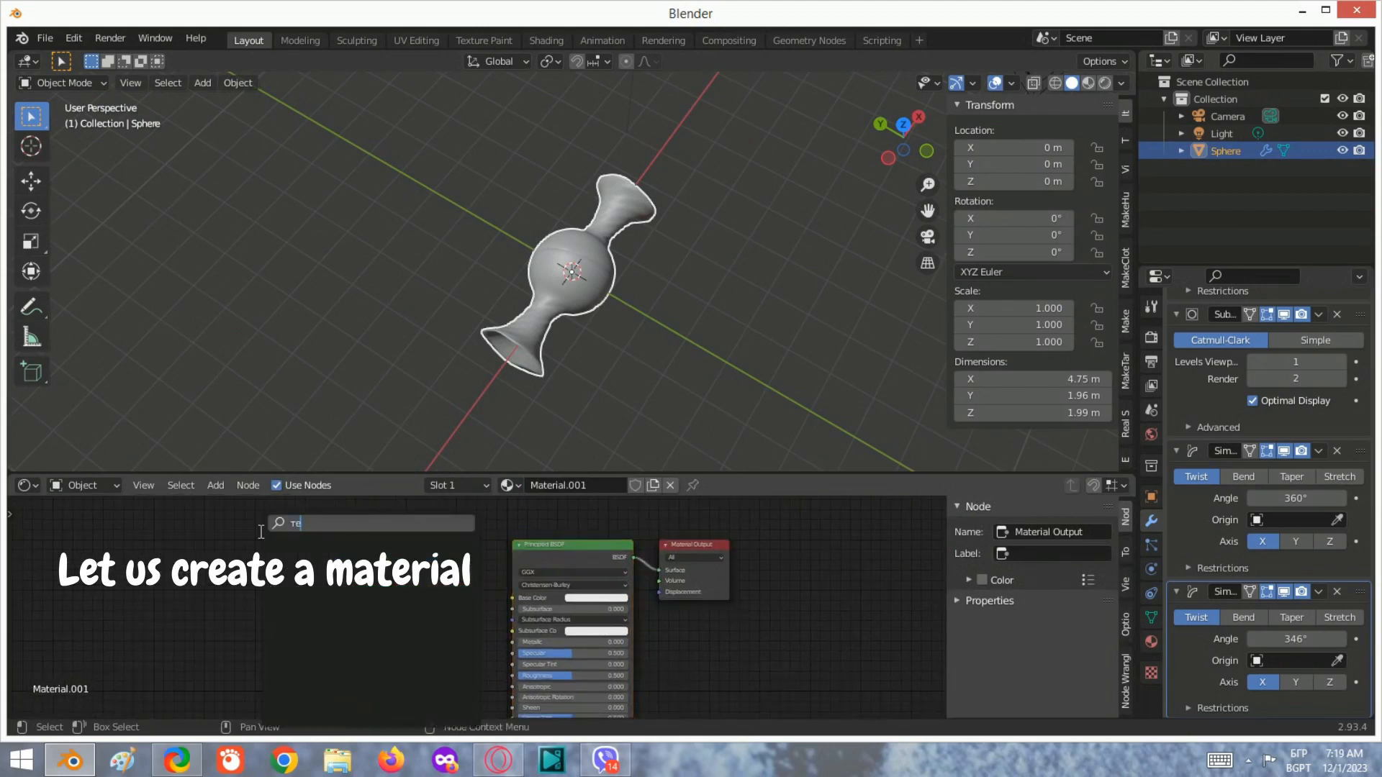
key(BackSpace)
key(super+space)
text(t)
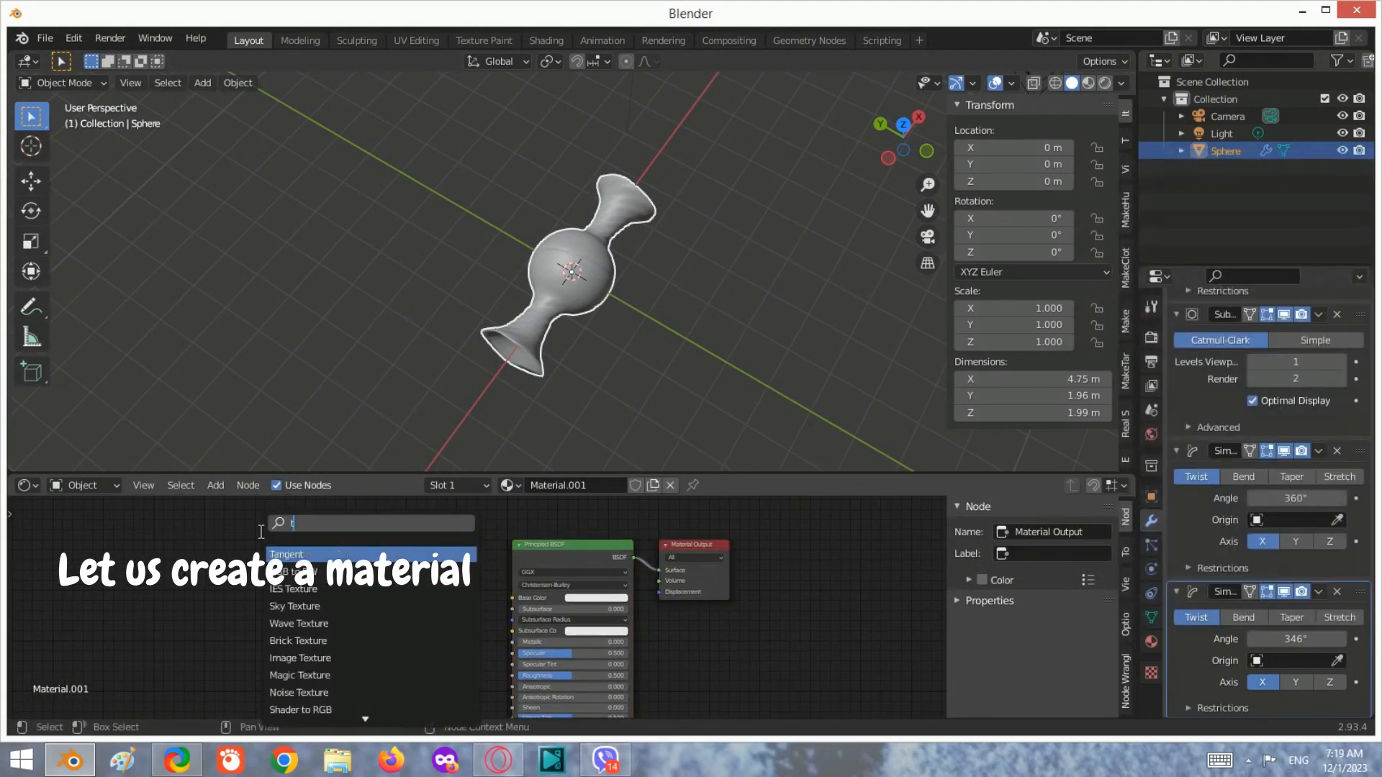
text(ex)
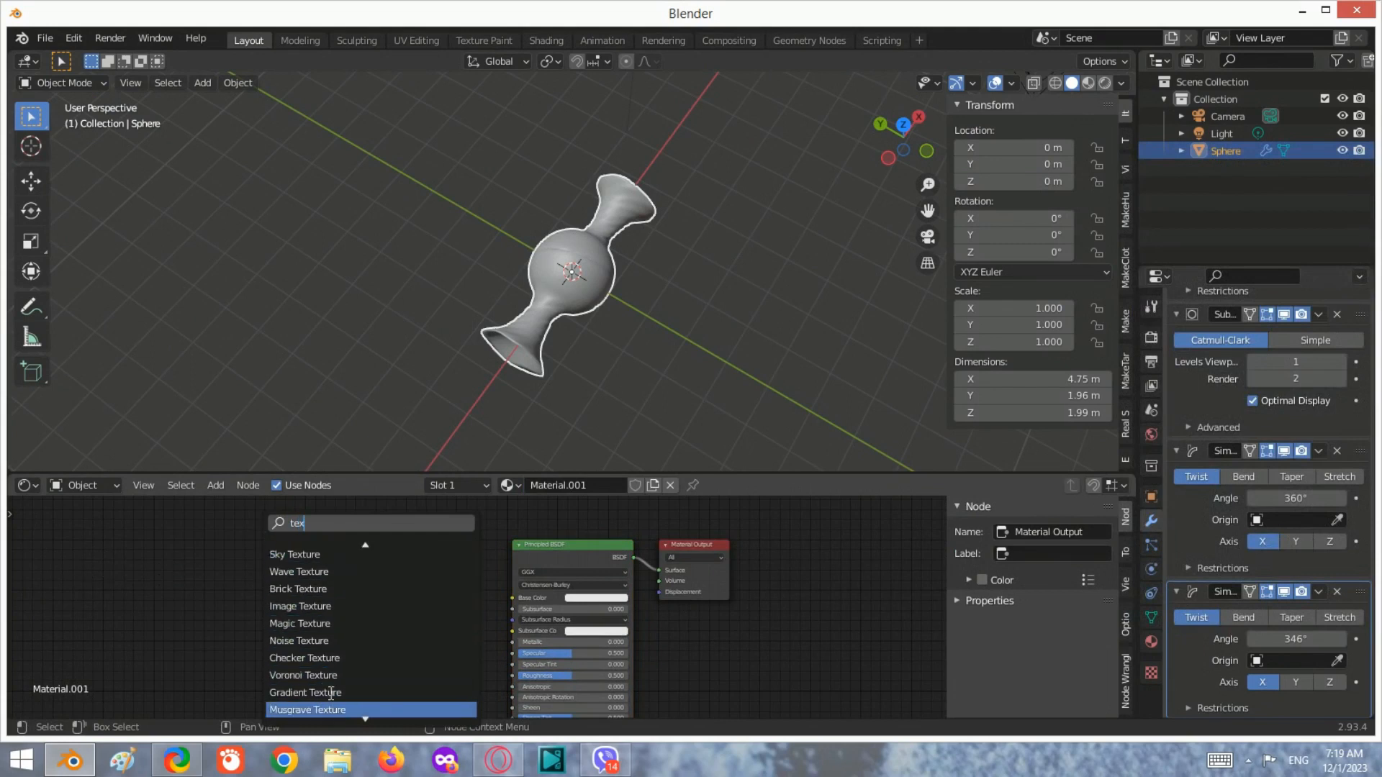
scroll(332, 692, down, 4)
click(331, 676)
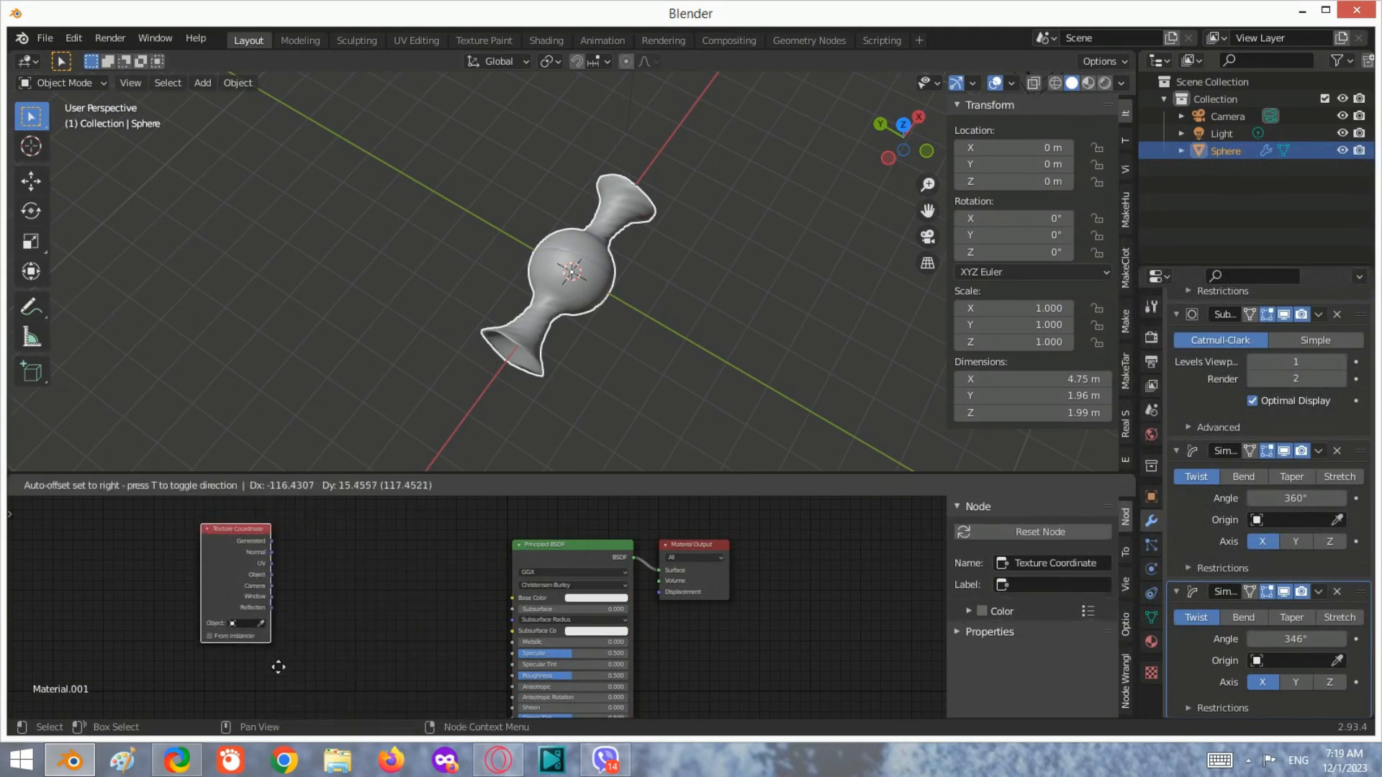
click(269, 623)
- Add a Mapping node beside the Texture Coordinate node and link the Generated output to its Vector input
scroll(266, 620, up, 2)
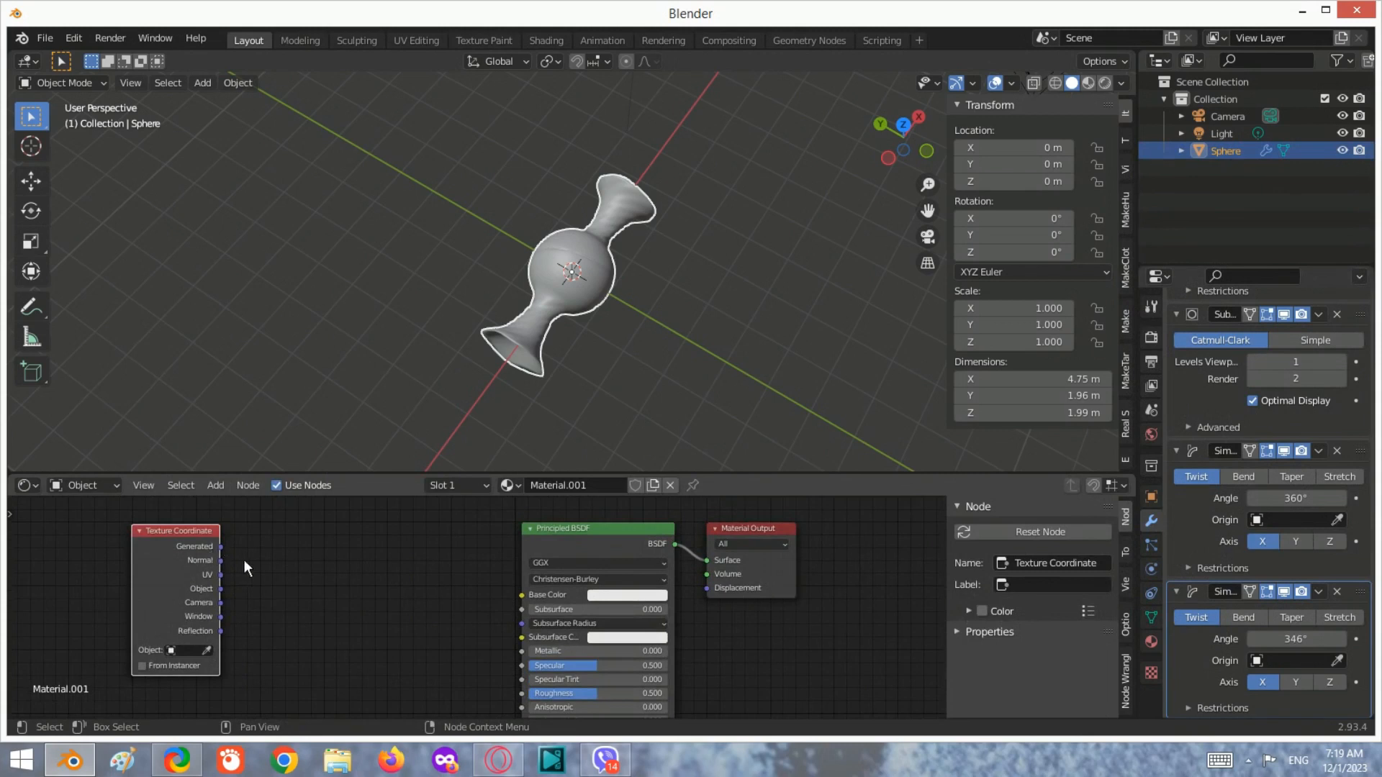
key(shift+a)
click(241, 533)
text(n)
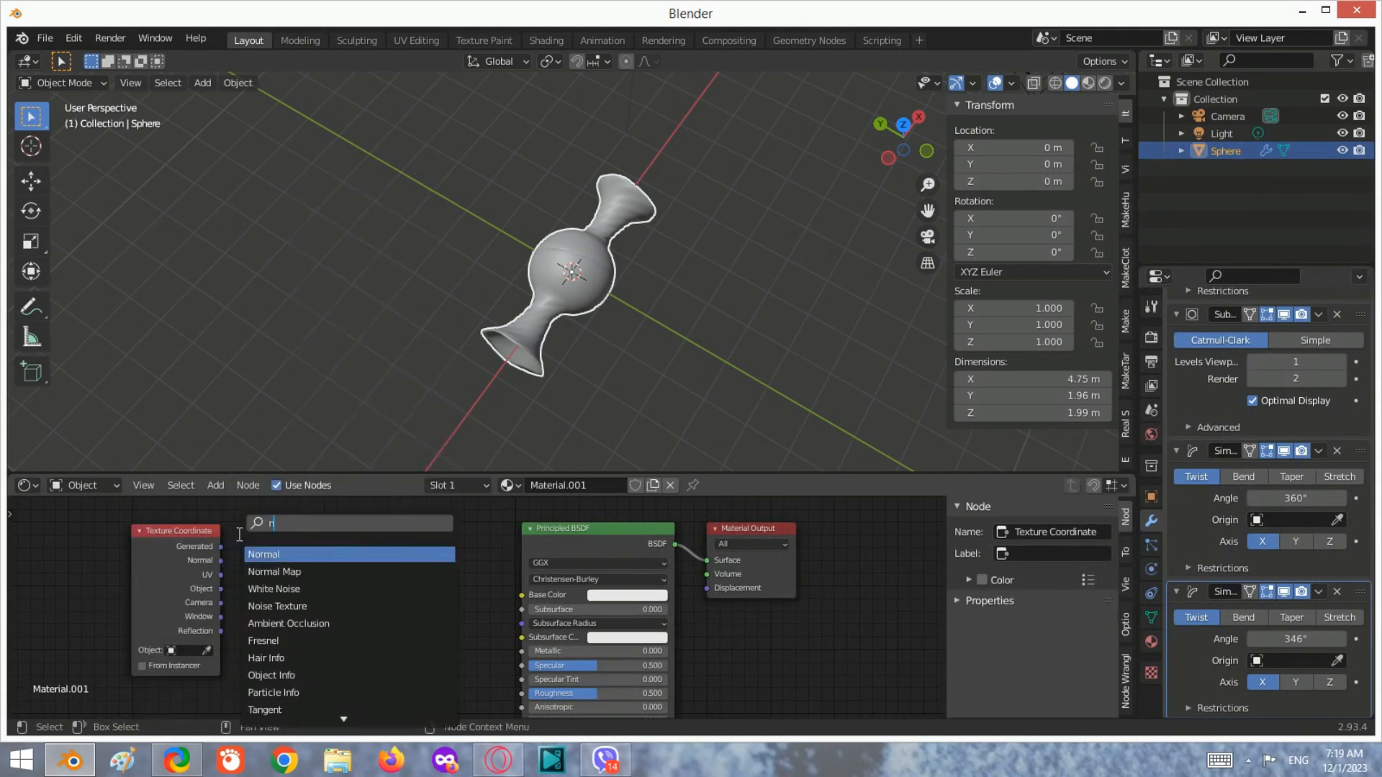
key(BackSpace)
text(mapp)
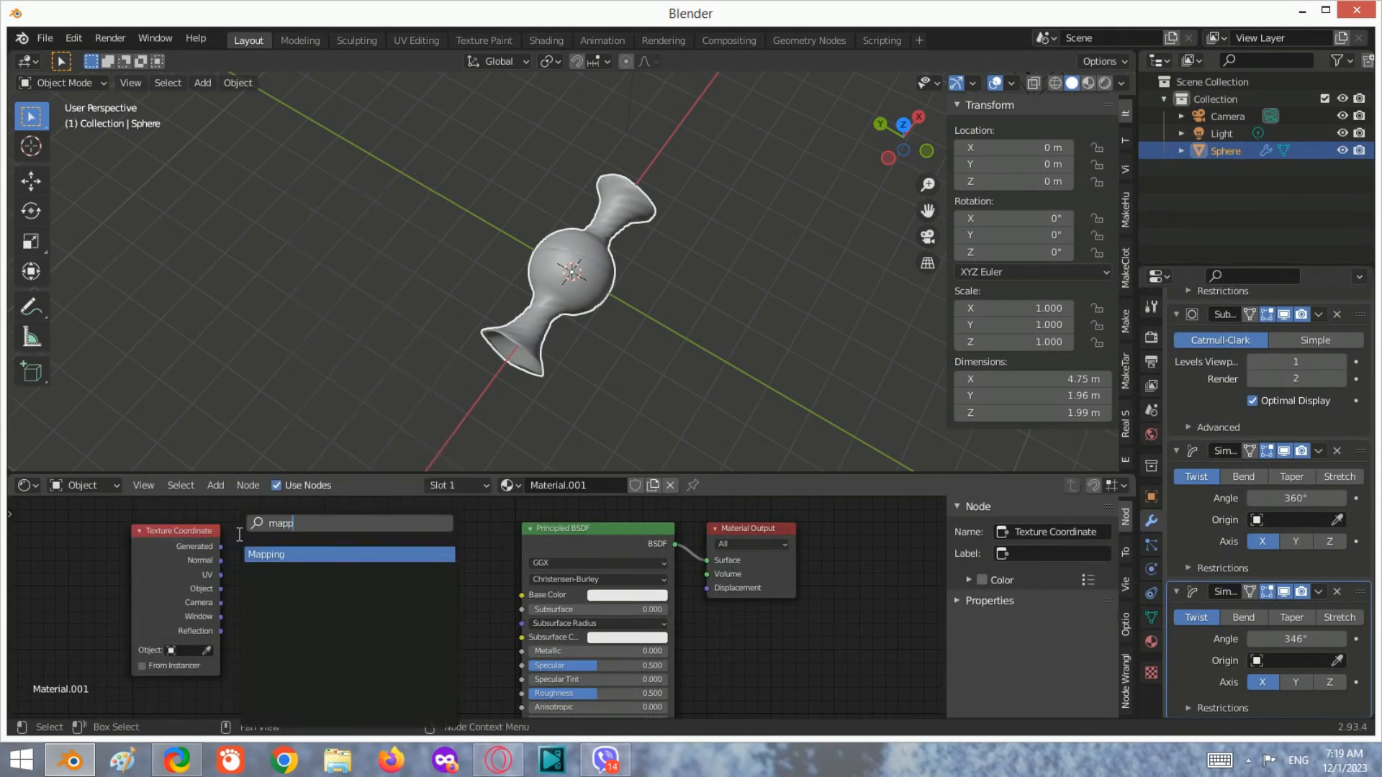
key(Return)
click(258, 572)
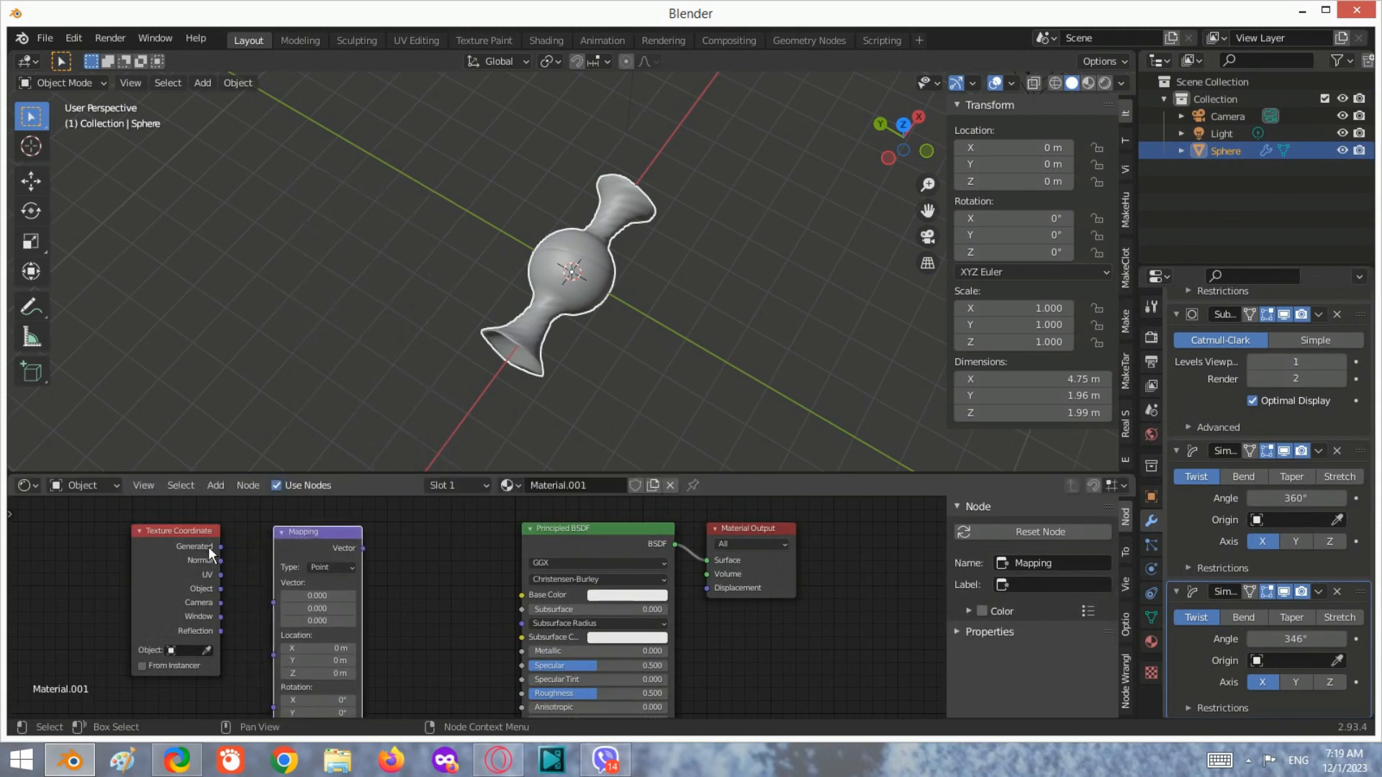
drag(272, 595, 275, 603)
- Add a Voronoi Texture node after the Mapping node and link Mapping's Vector output to its Vector input
key(shift+a)
click(380, 533)
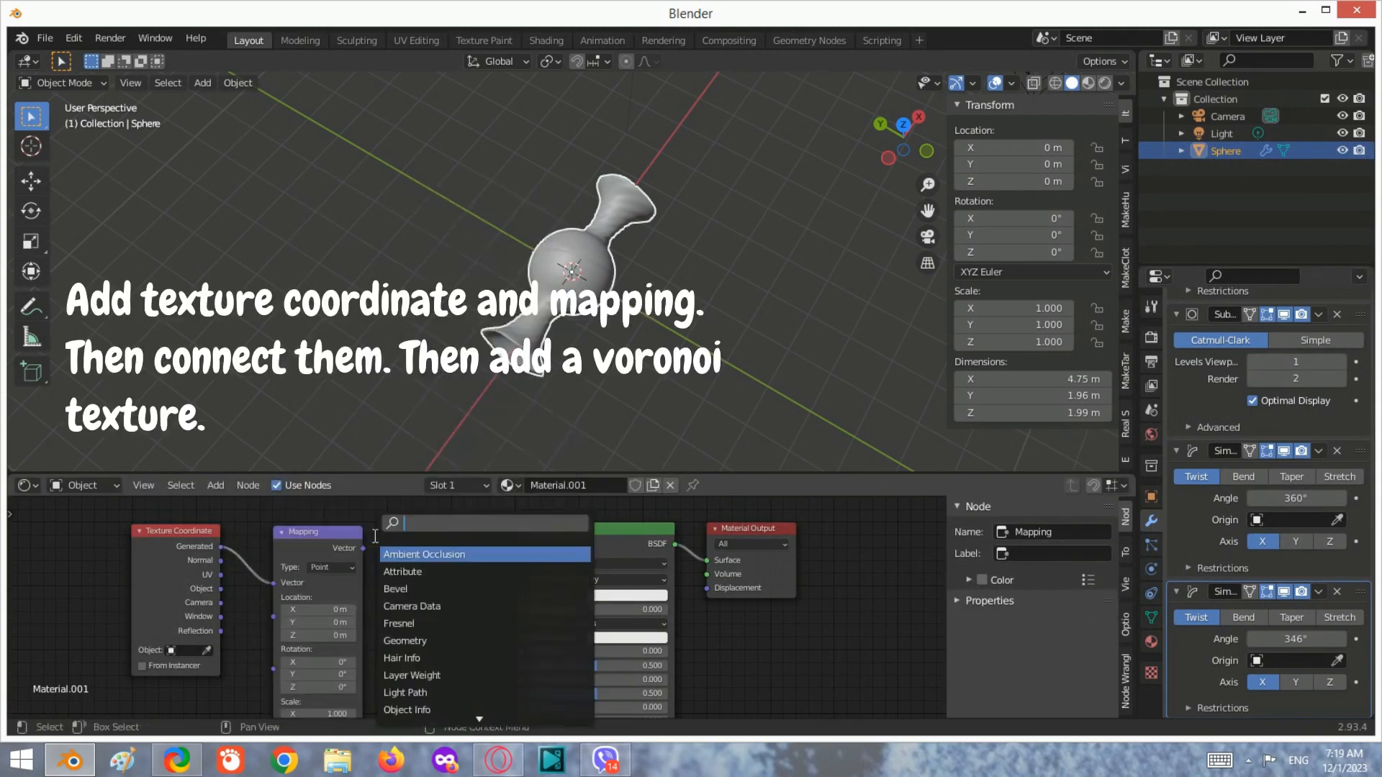
text(vor)
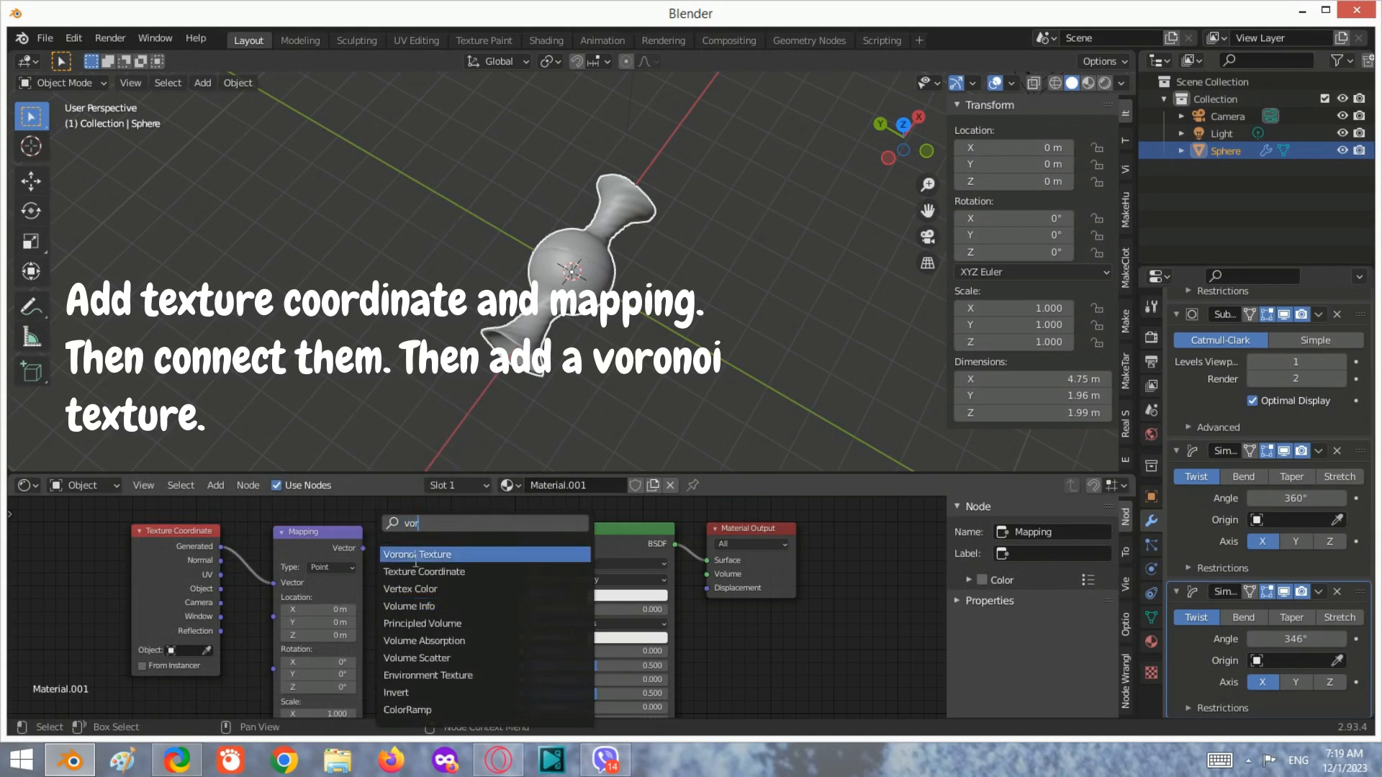
click(420, 558)
click(420, 554)
drag(363, 548, 384, 651)
- Shift the Material Output and Principled BSDF nodes right and add a ColorRamp node after the Voronoi Texture
drag(756, 527, 843, 521)
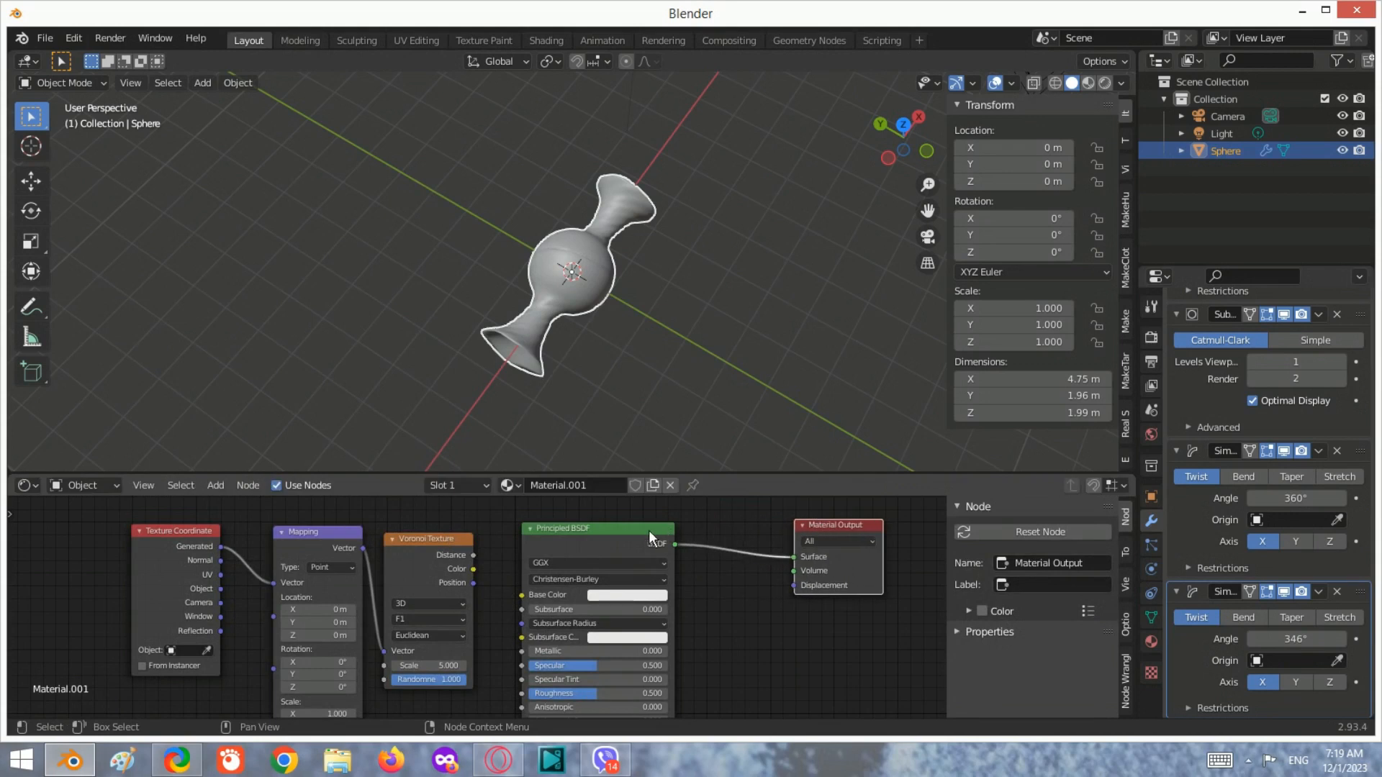
drag(649, 530, 731, 527)
key(shift+a)
click(520, 533)
text(col)
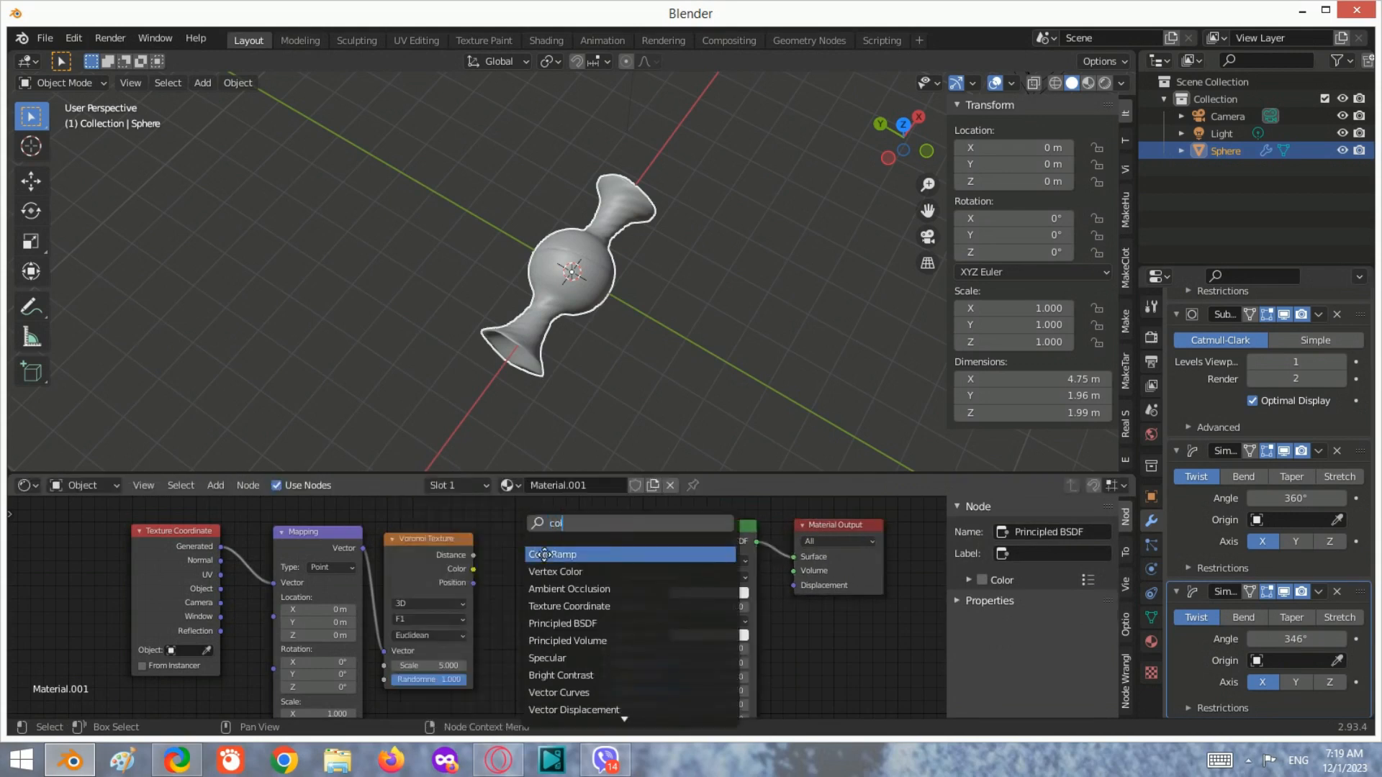
click(544, 555)
click(505, 556)
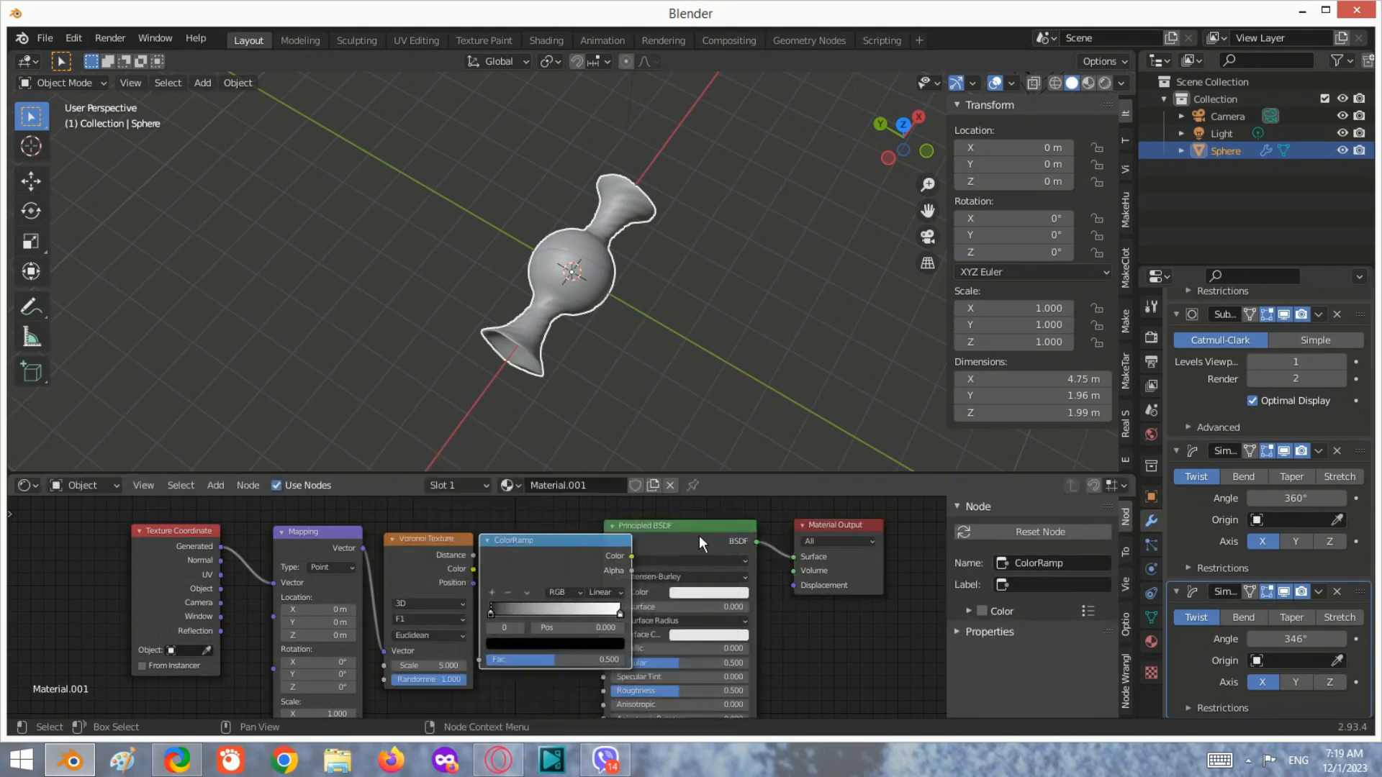
- Space out the nodes, then link the Voronoi Color to the ColorRamp Fac and the ColorRamp Color to Base Color
drag(698, 531, 736, 533)
drag(834, 523, 917, 523)
drag(596, 542, 605, 543)
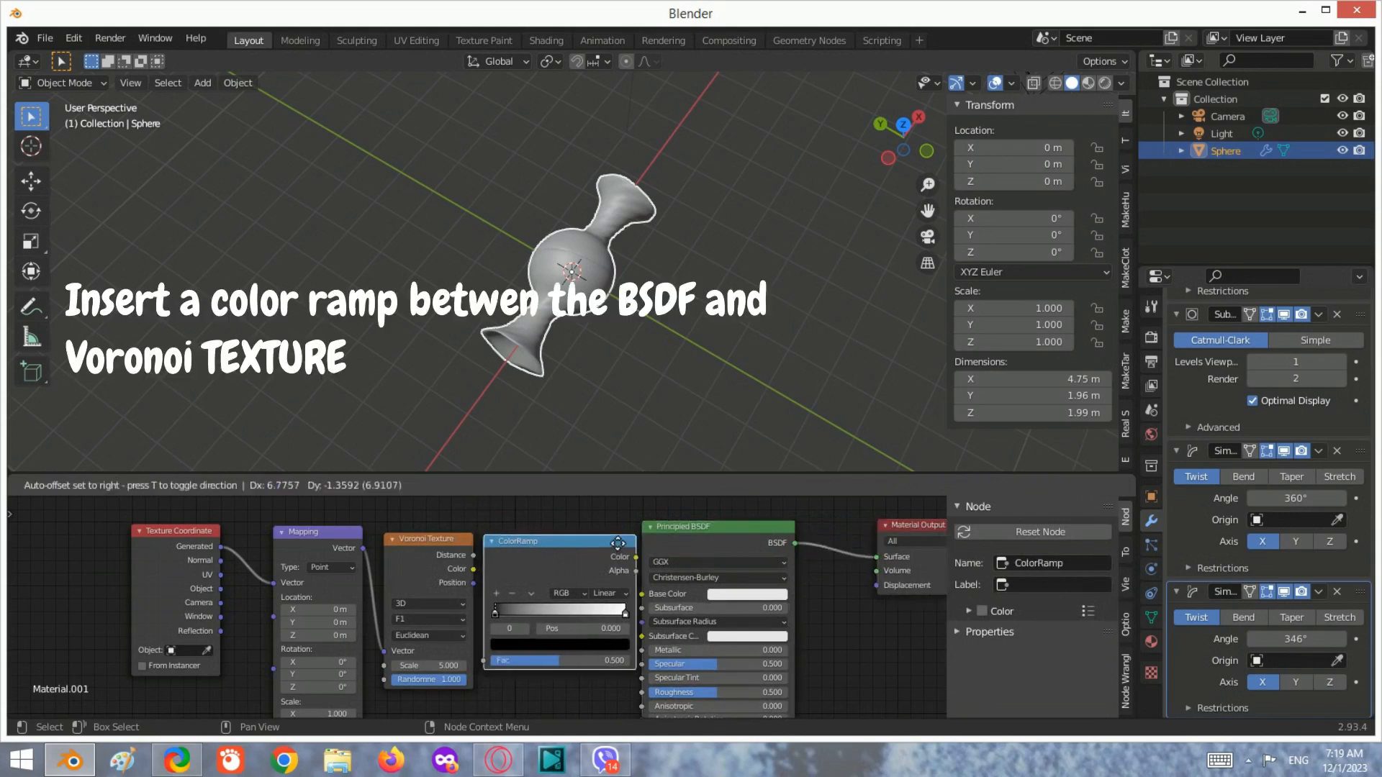
drag(694, 529, 763, 533)
drag(641, 557, 712, 597)
drag(586, 545, 621, 540)
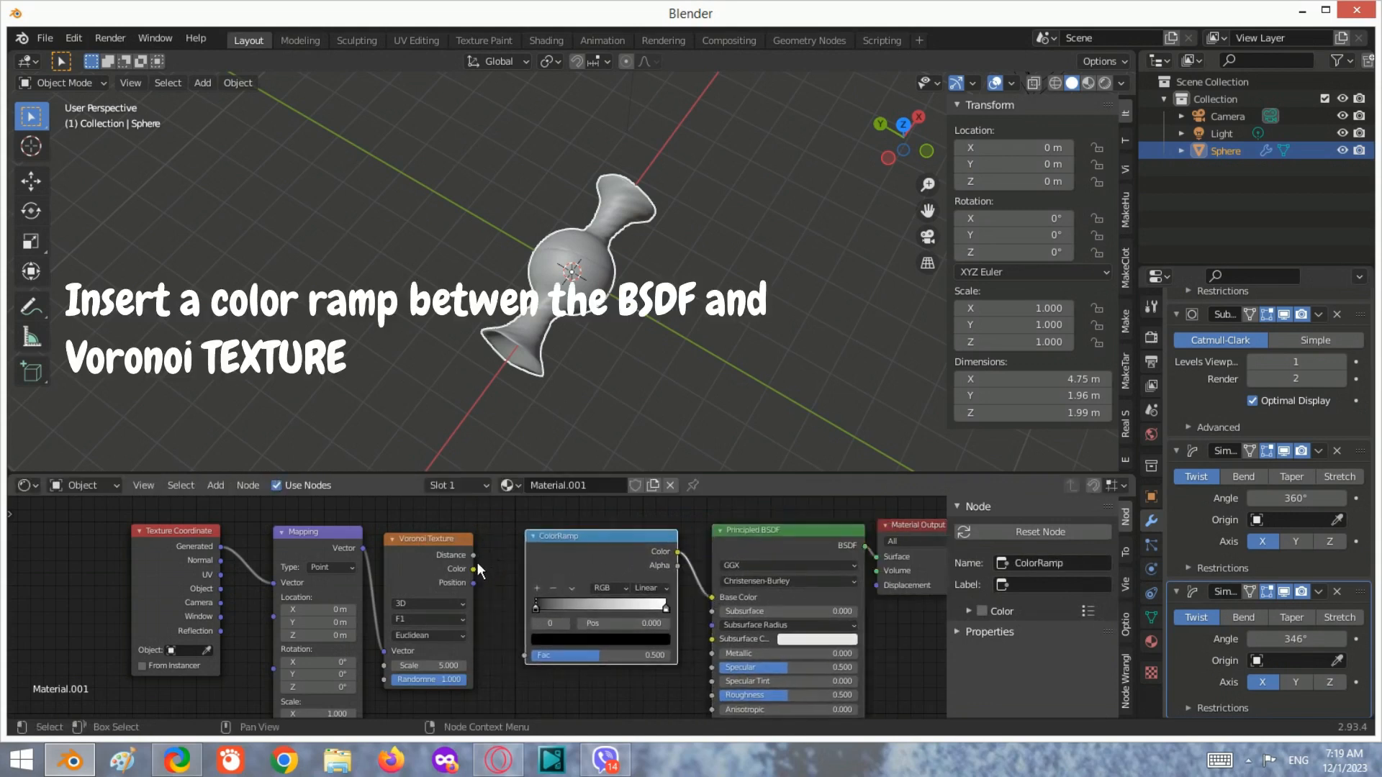
drag(473, 569, 524, 656)
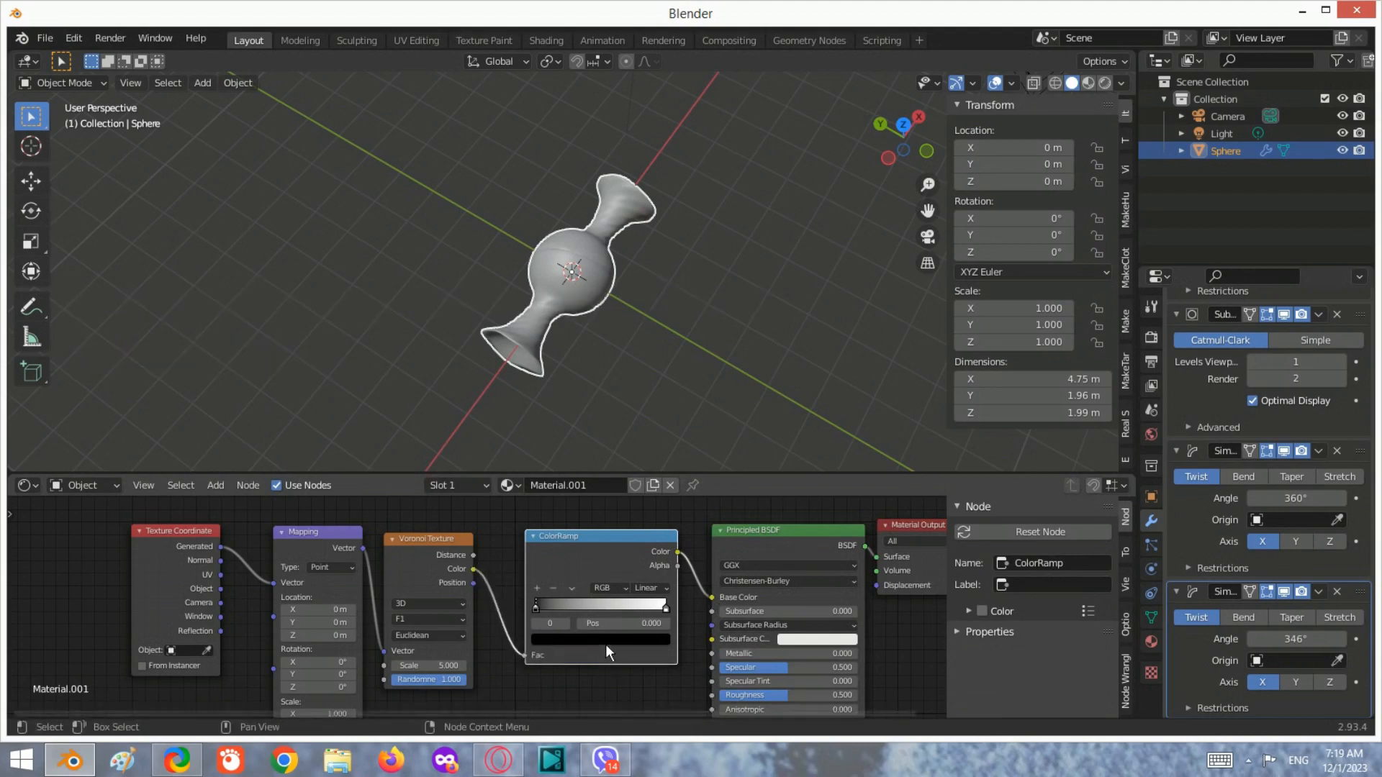
- Switch the viewport to Material Preview and set the ColorRamp's black stop to dark violet-blue (hue 0.675, saturation 1, value 0.381)
click(1087, 85)
scroll(608, 619, up, 1)
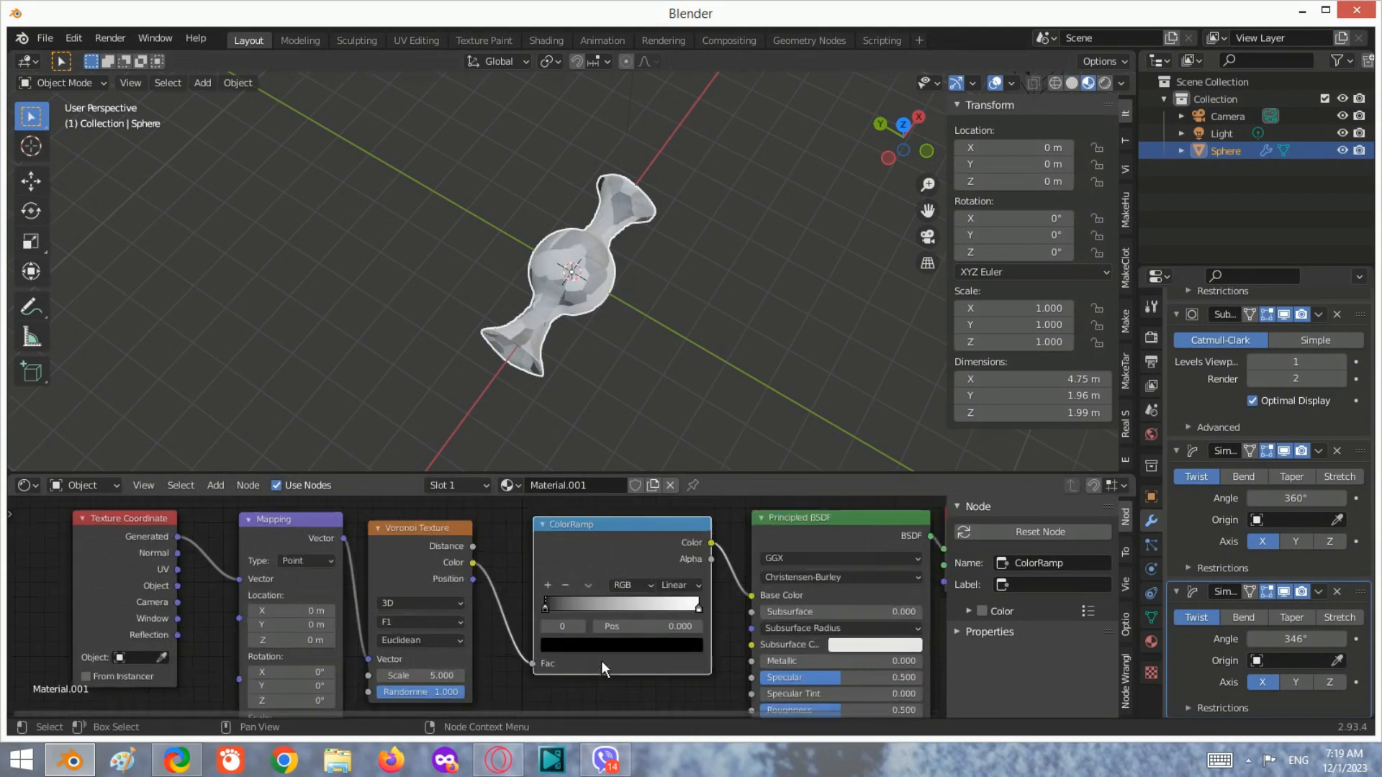
click(585, 646)
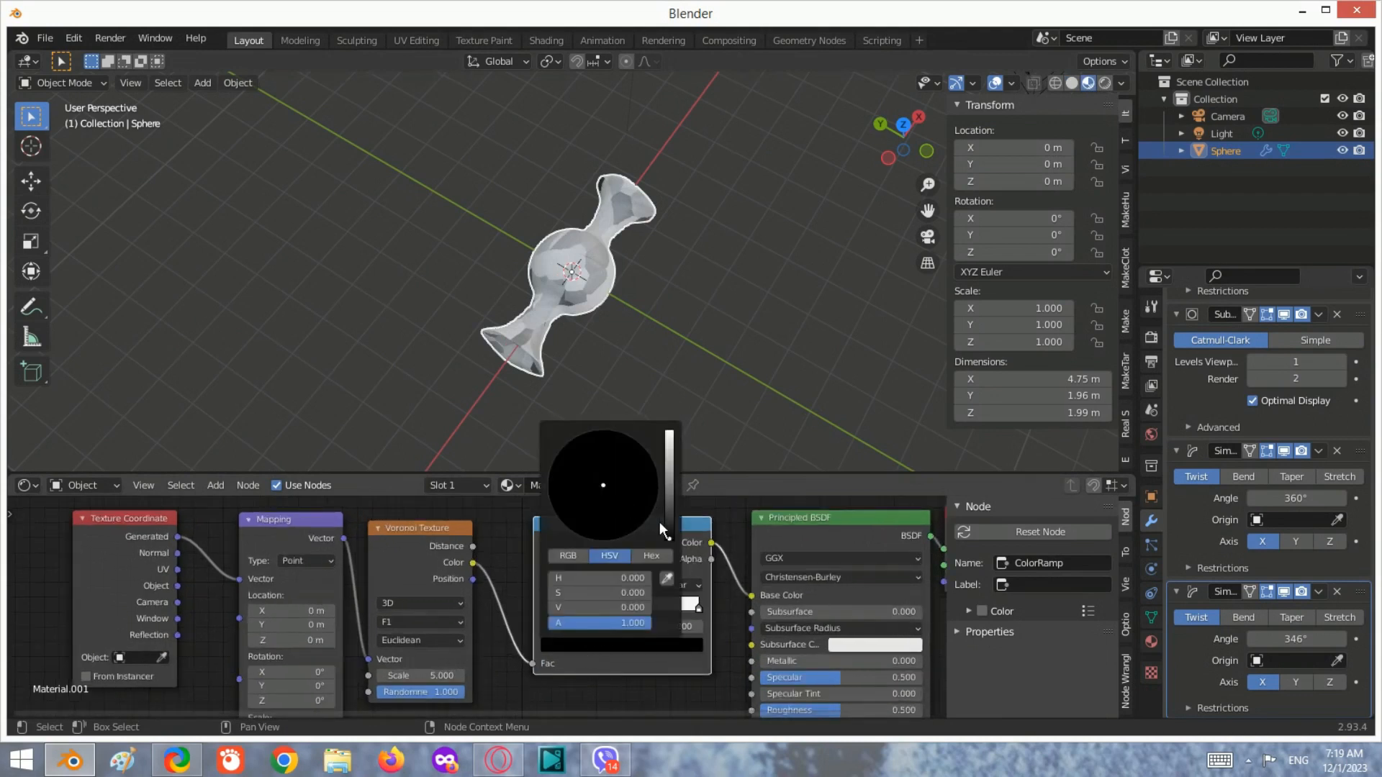
mouse_move(669, 535)
mouse_down()
mouse_move(670, 458)
mouse_move(643, 468)
mouse_up()
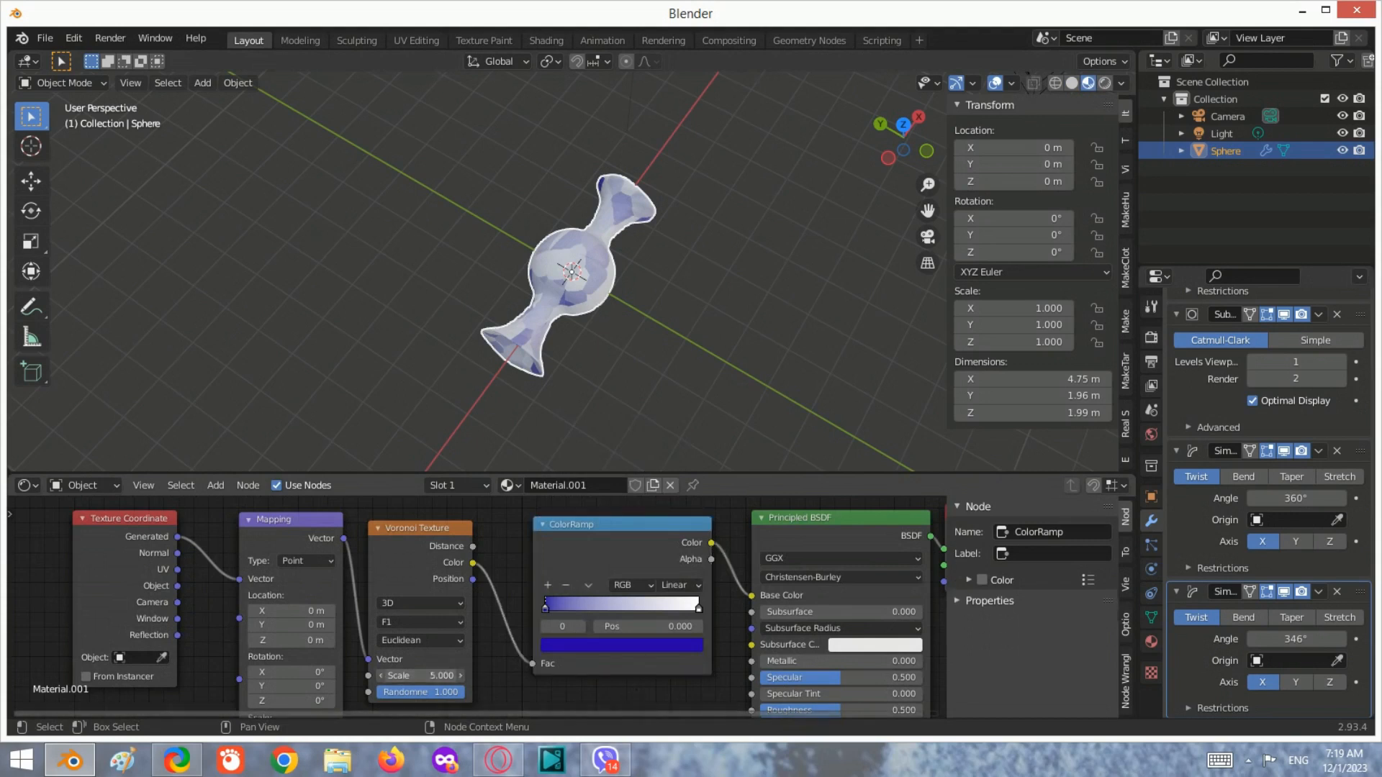
- Set the Voronoi Texture's distance metric to Manhattan and its Scale to 21.8
drag(421, 675, 449, 675)
click(393, 639)
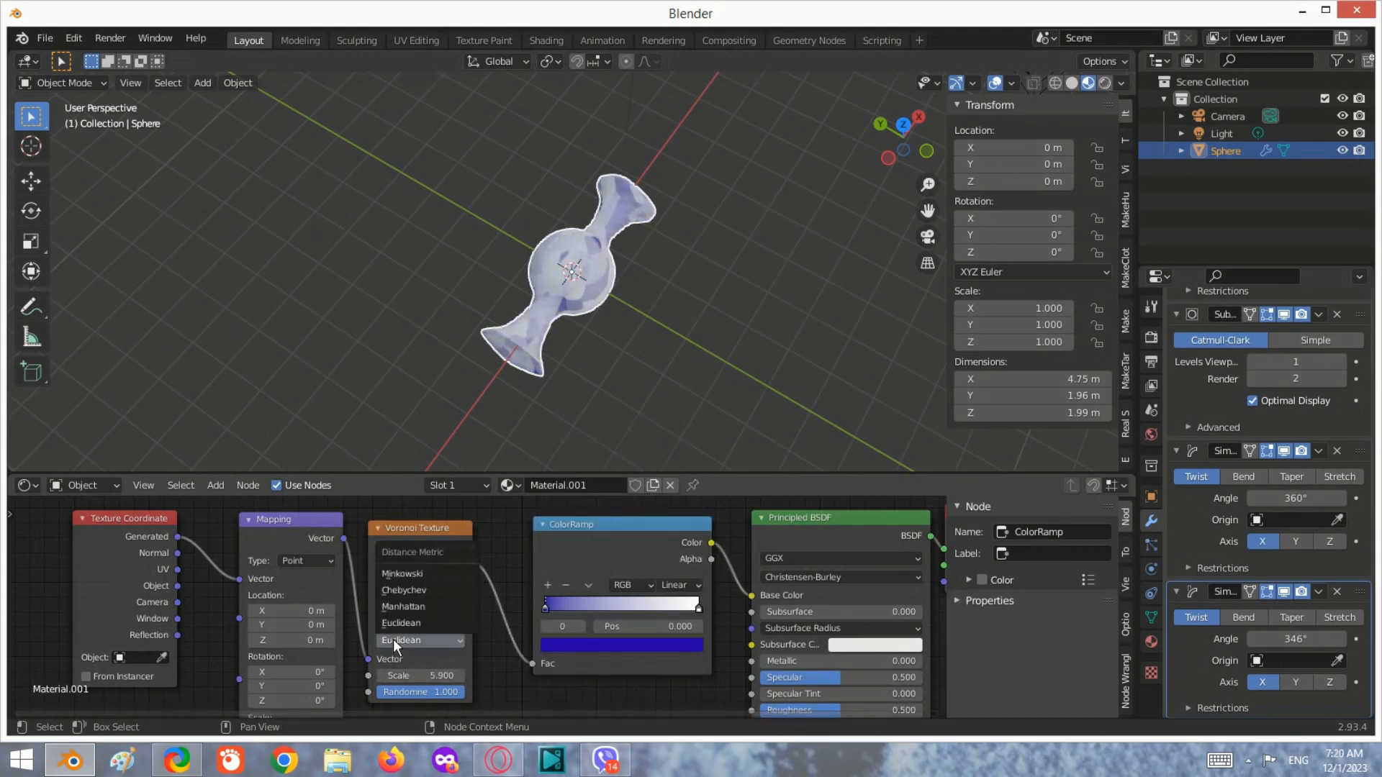
click(414, 607)
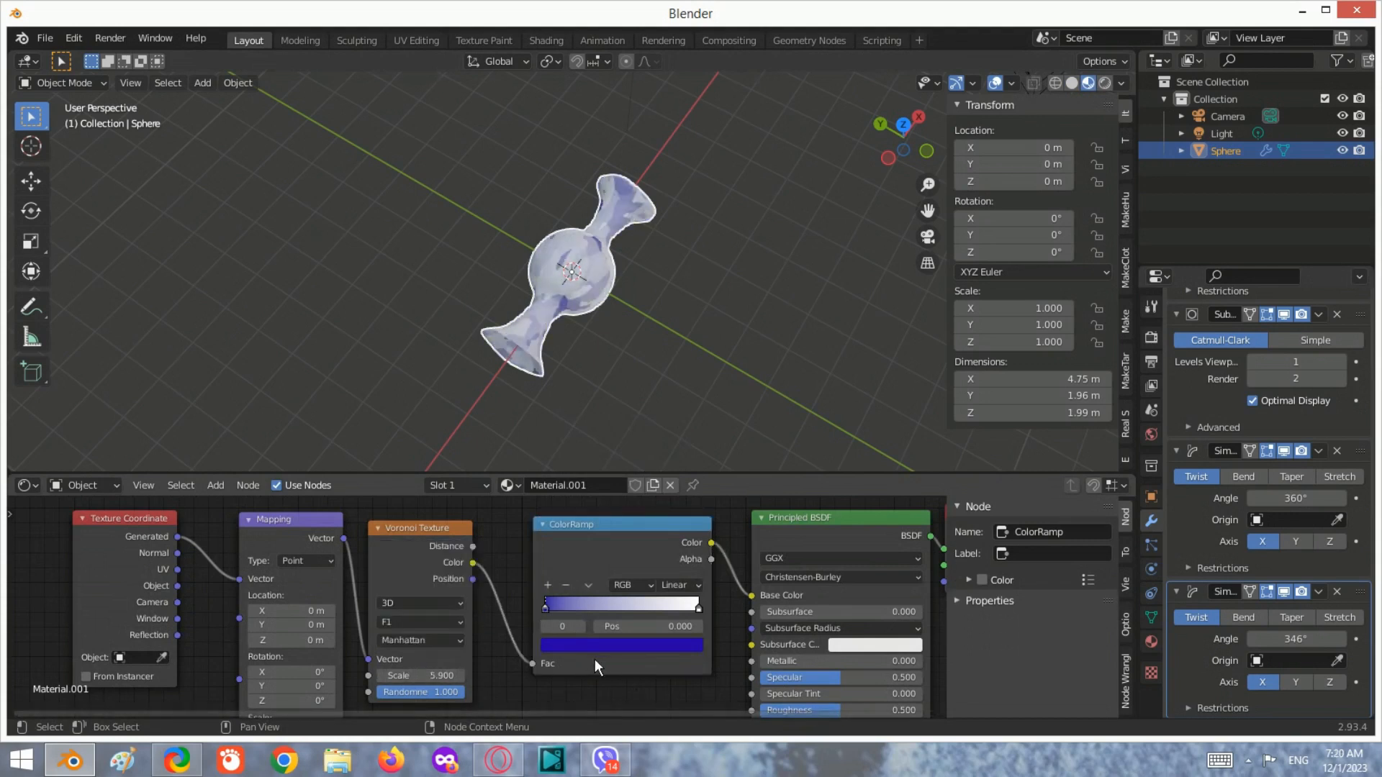
drag(425, 676, 497, 676)
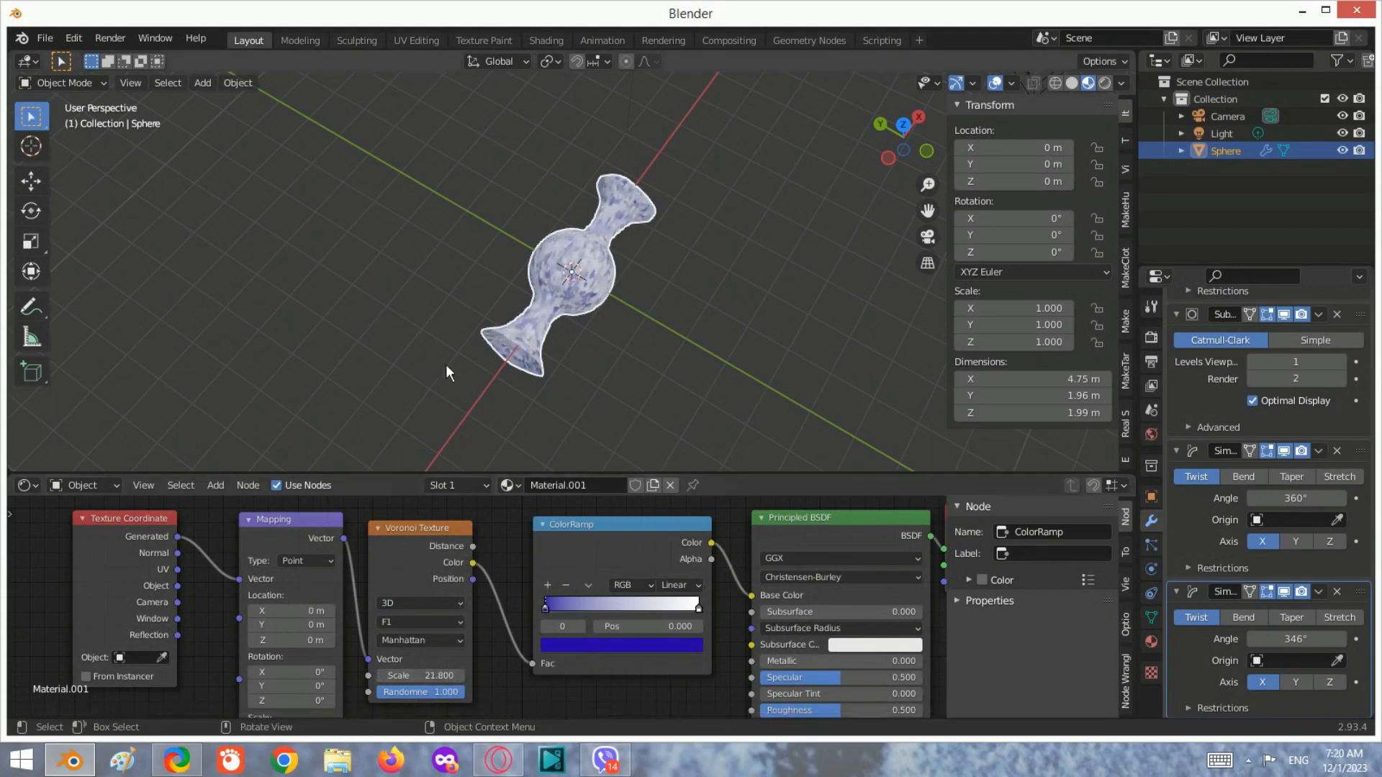
- Shift the ColorRamp's first stop from violet-blue to a purer blue
middle_drag(447, 372, 547, 287)
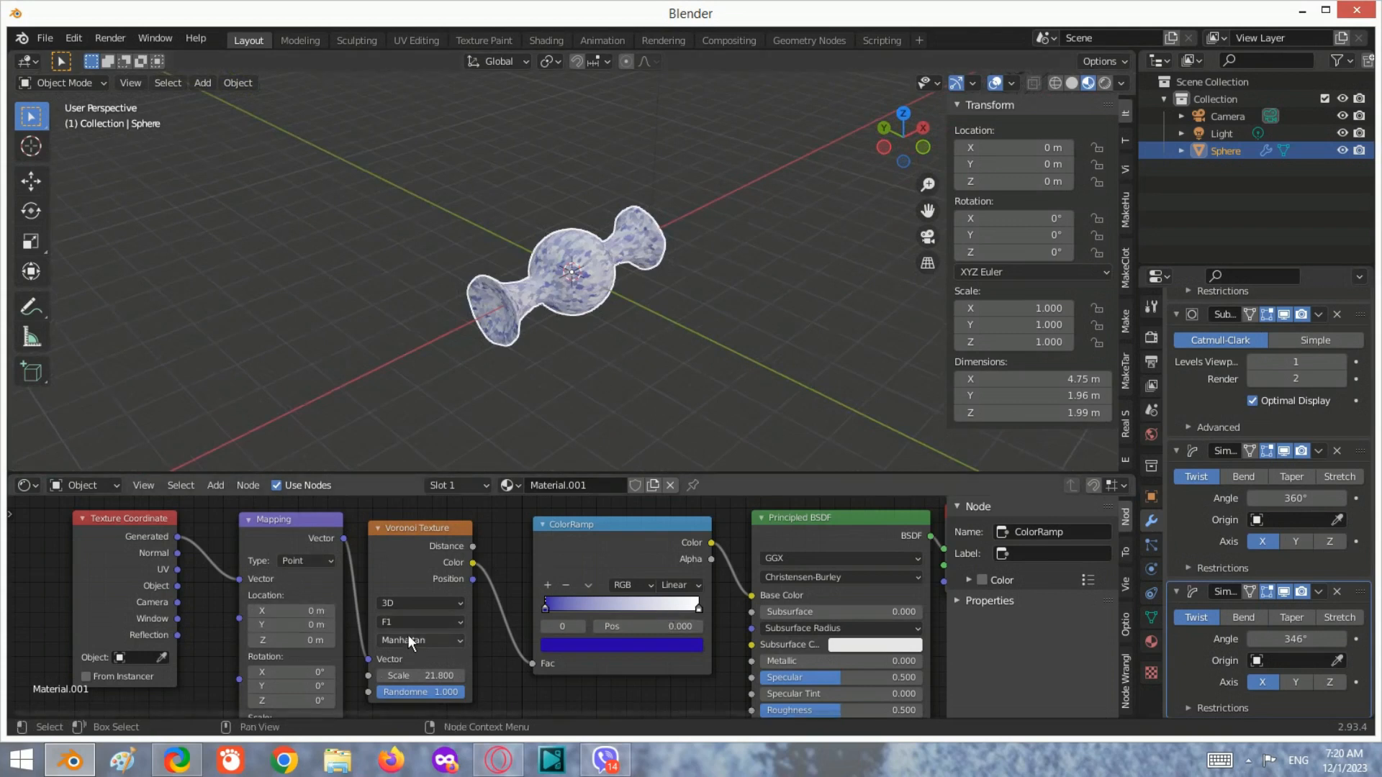
click(613, 643)
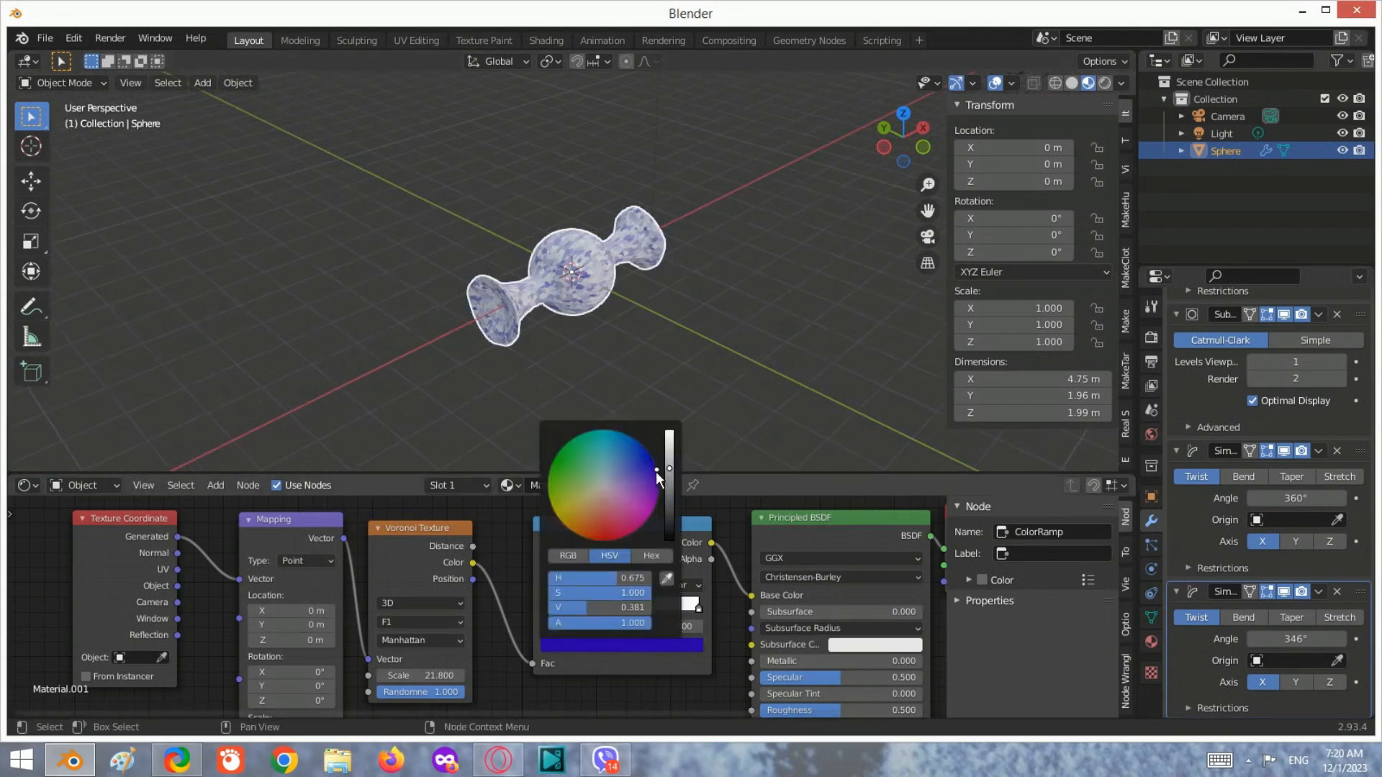
drag(656, 472, 641, 452)
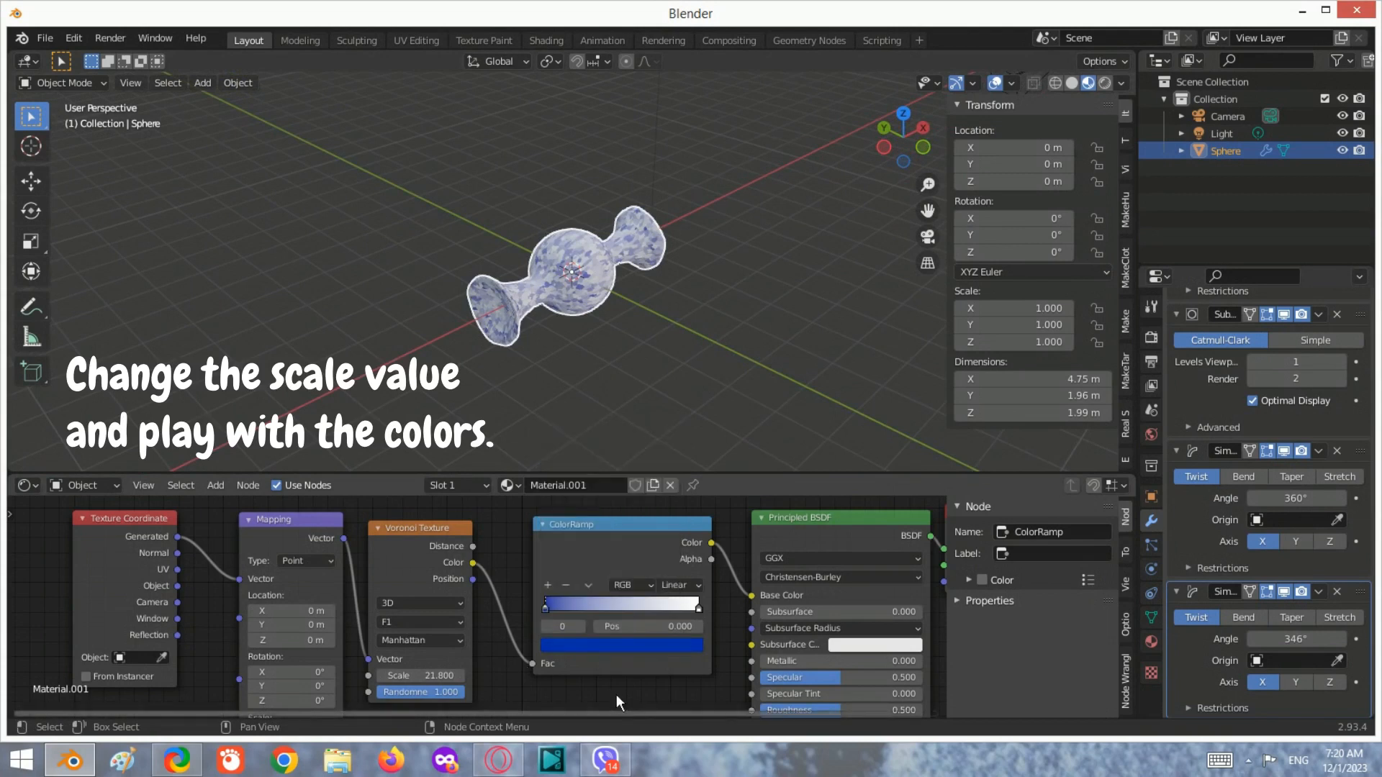
- Select the ColorRamp's white end stop and darken it to a medium grey
drag(697, 608, 705, 622)
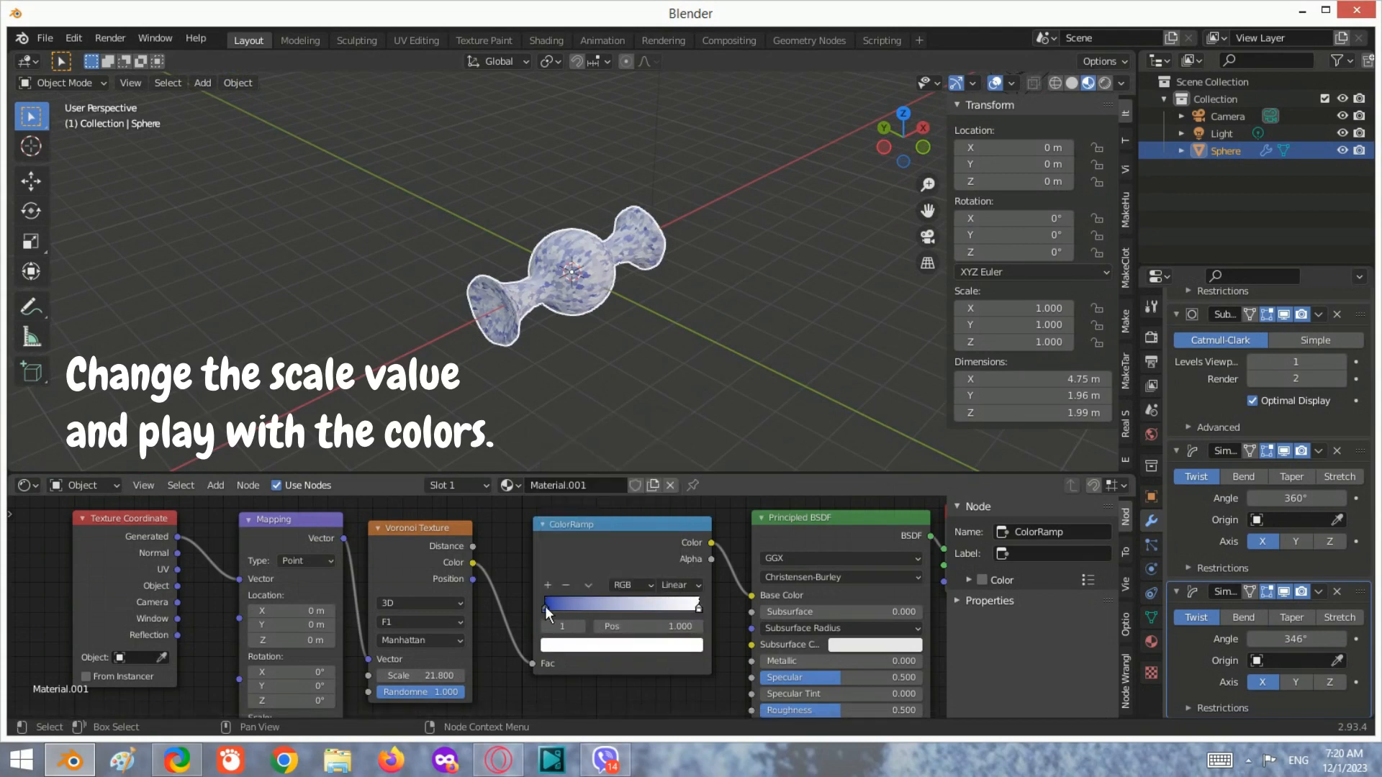
click(668, 647)
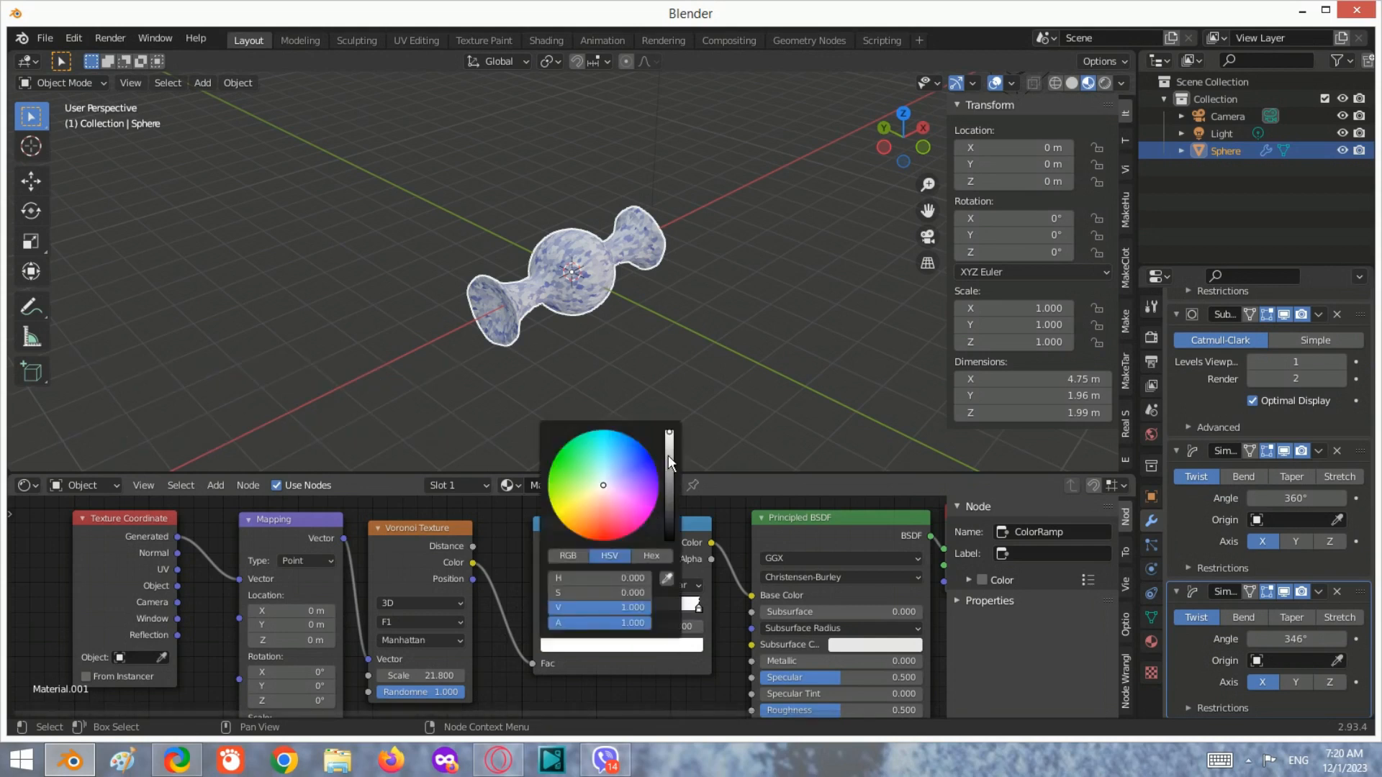
drag(668, 461, 668, 486)
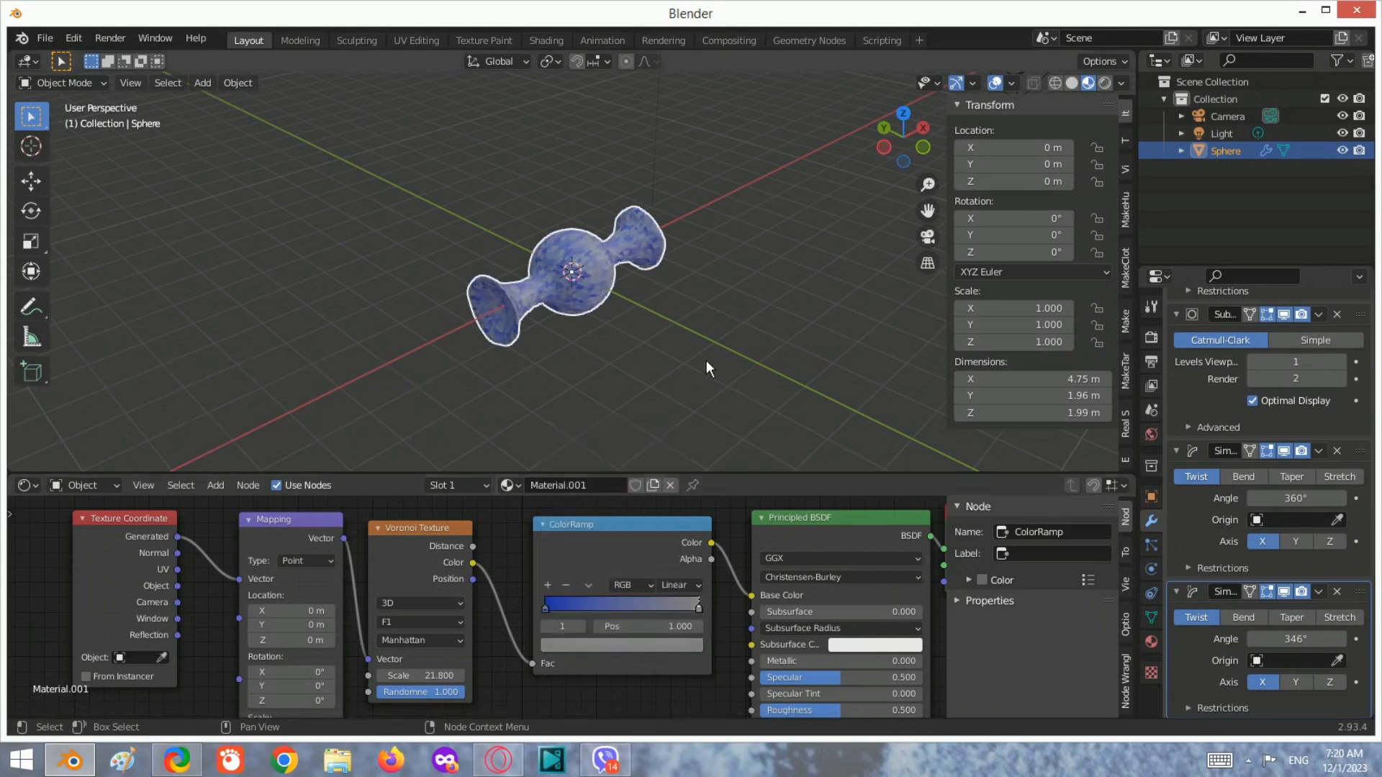
- Inspect the candy's pattern from several angles and set the Principled BSDF's Specular to 0
middle_drag(706, 365, 682, 389)
scroll(470, 322, up, 6)
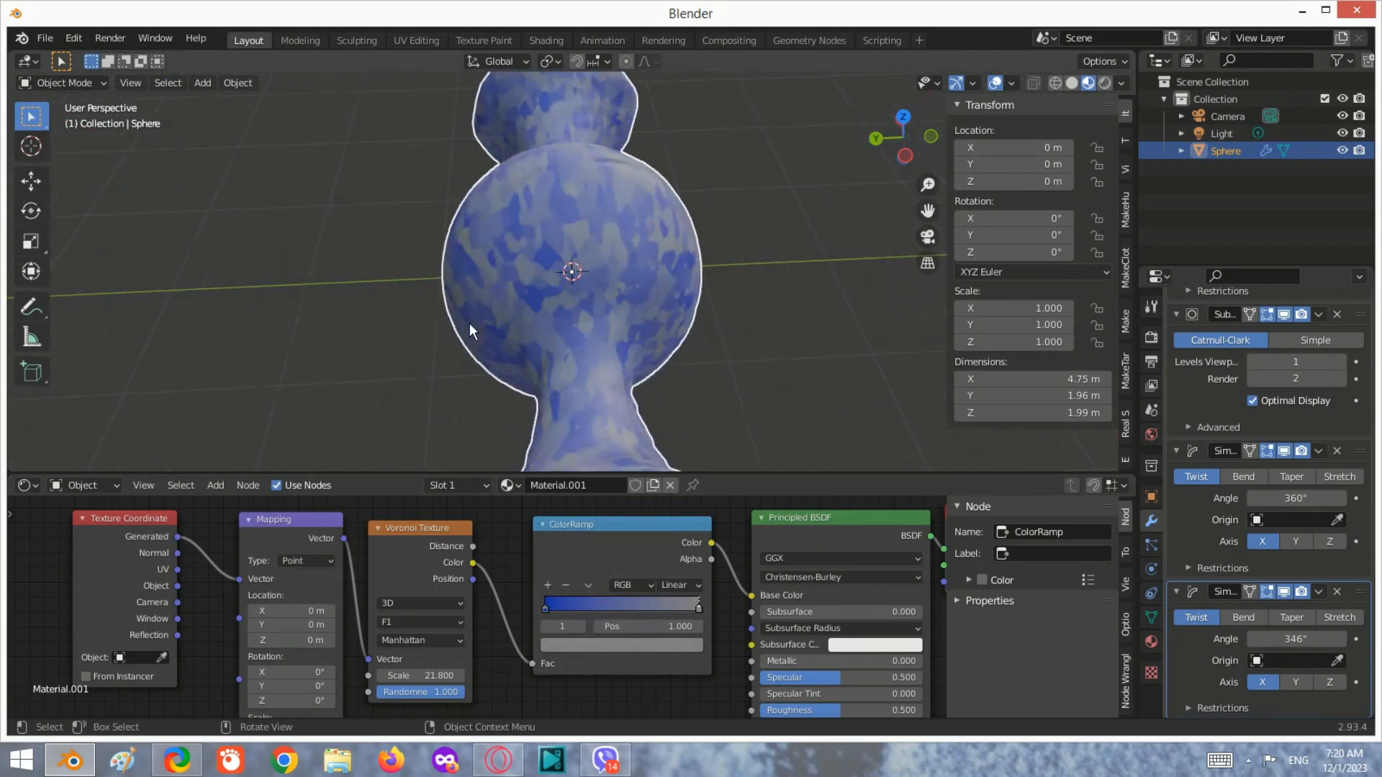
scroll(469, 323, down, 6)
middle_drag(469, 323, 818, 416)
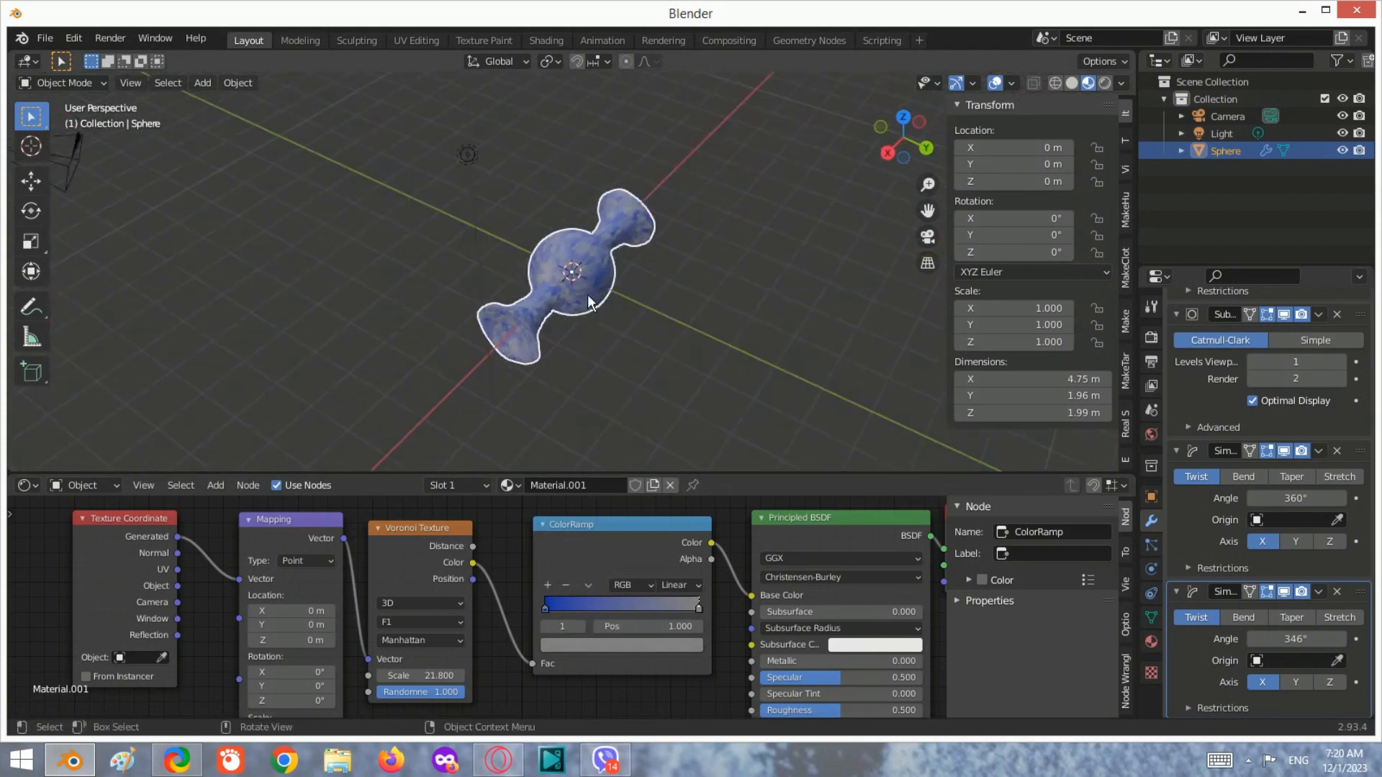
drag(832, 674, 745, 676)
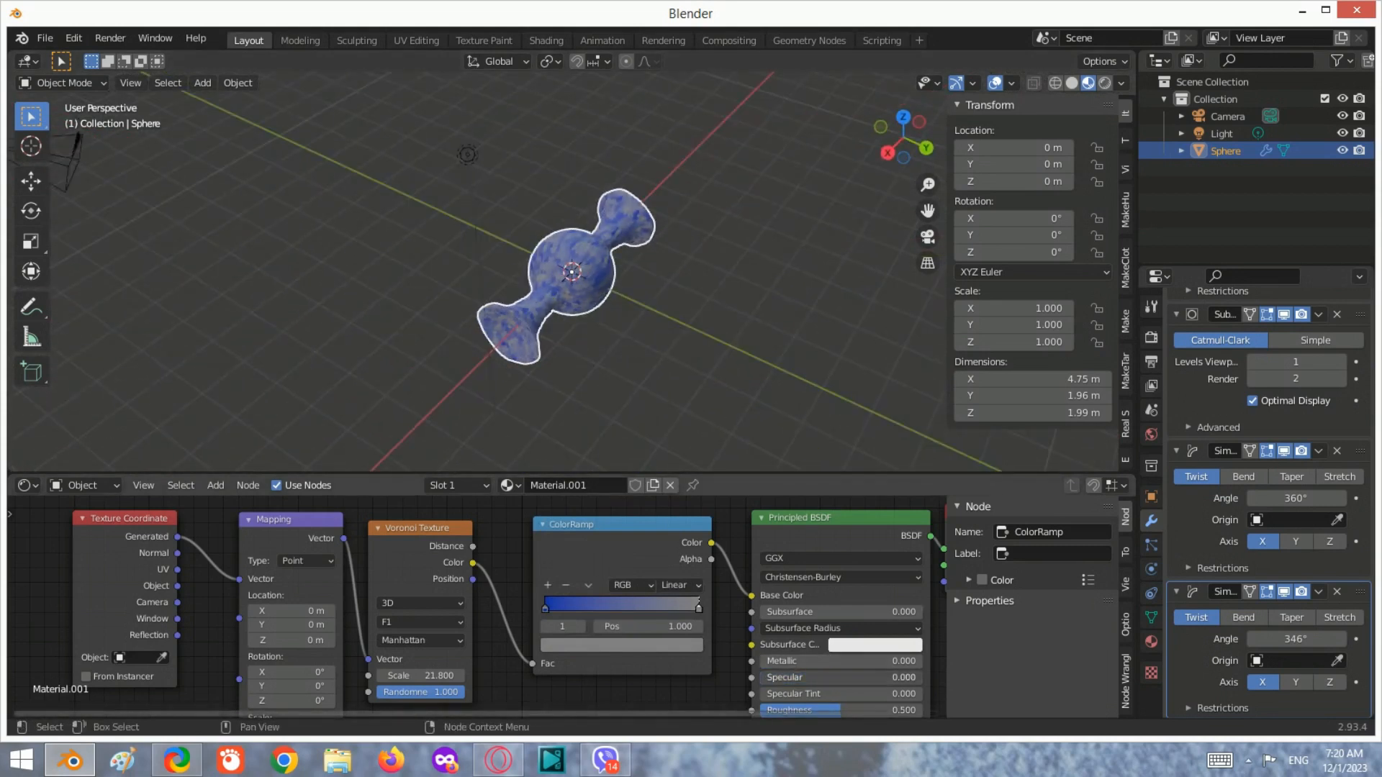
- Deselect the candy and lighten the ColorRamp's end stop to light grey
click(589, 353)
click(606, 642)
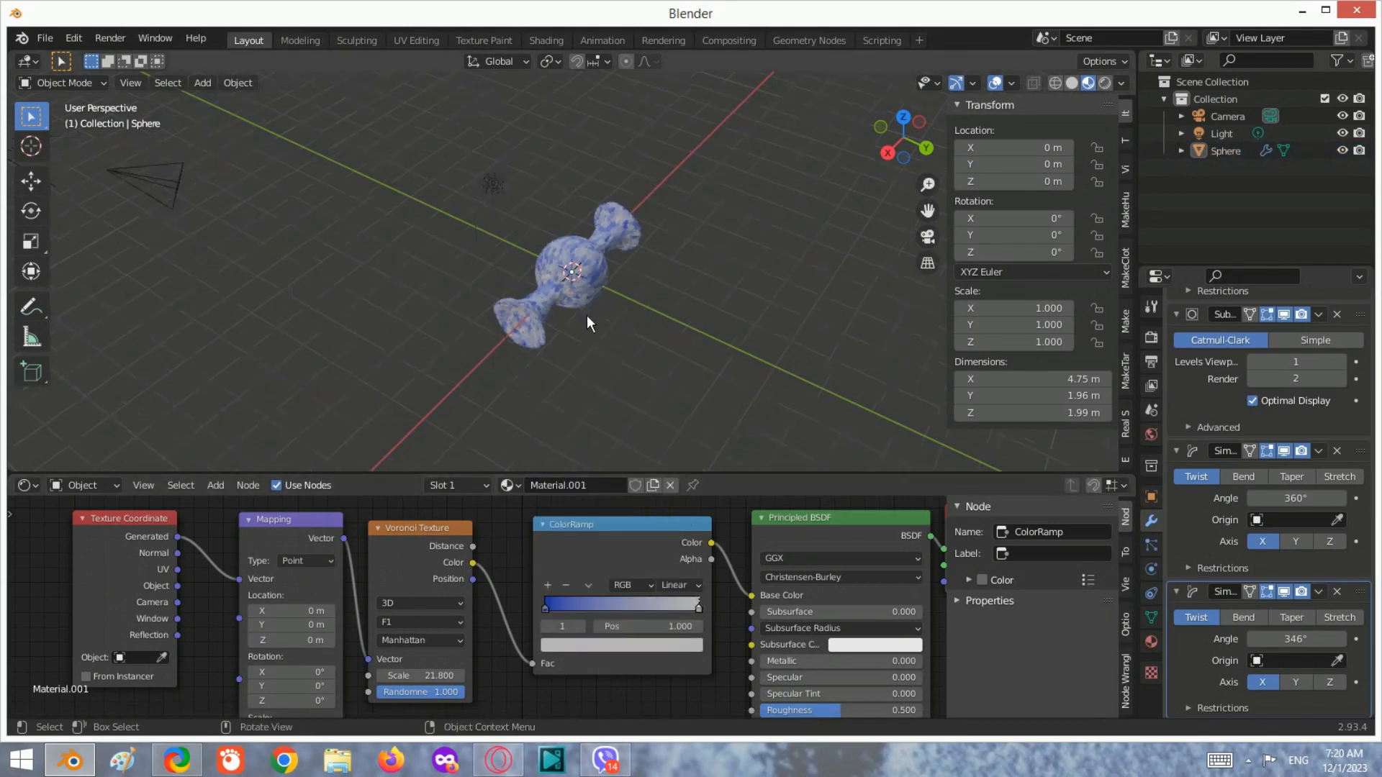
middle_drag(586, 316, 619, 346)
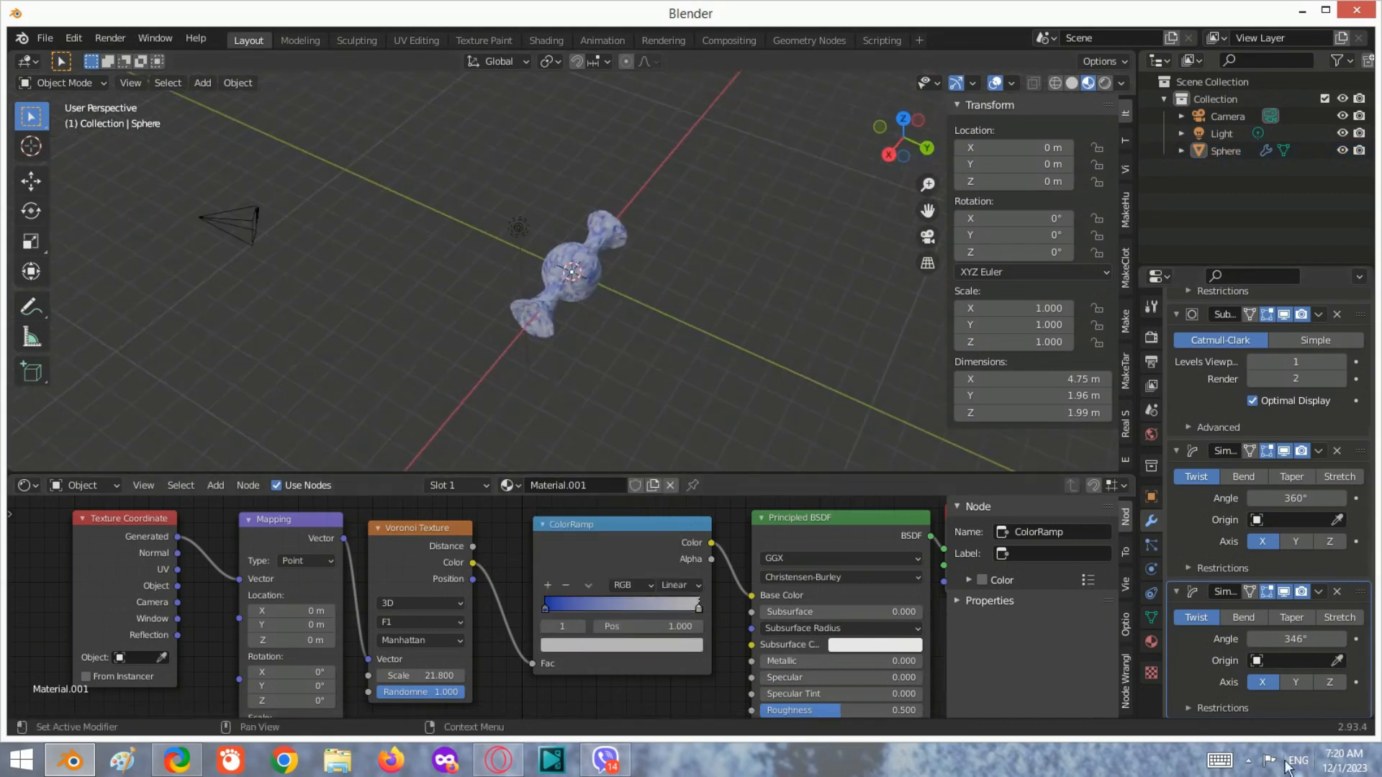
click(1250, 761)
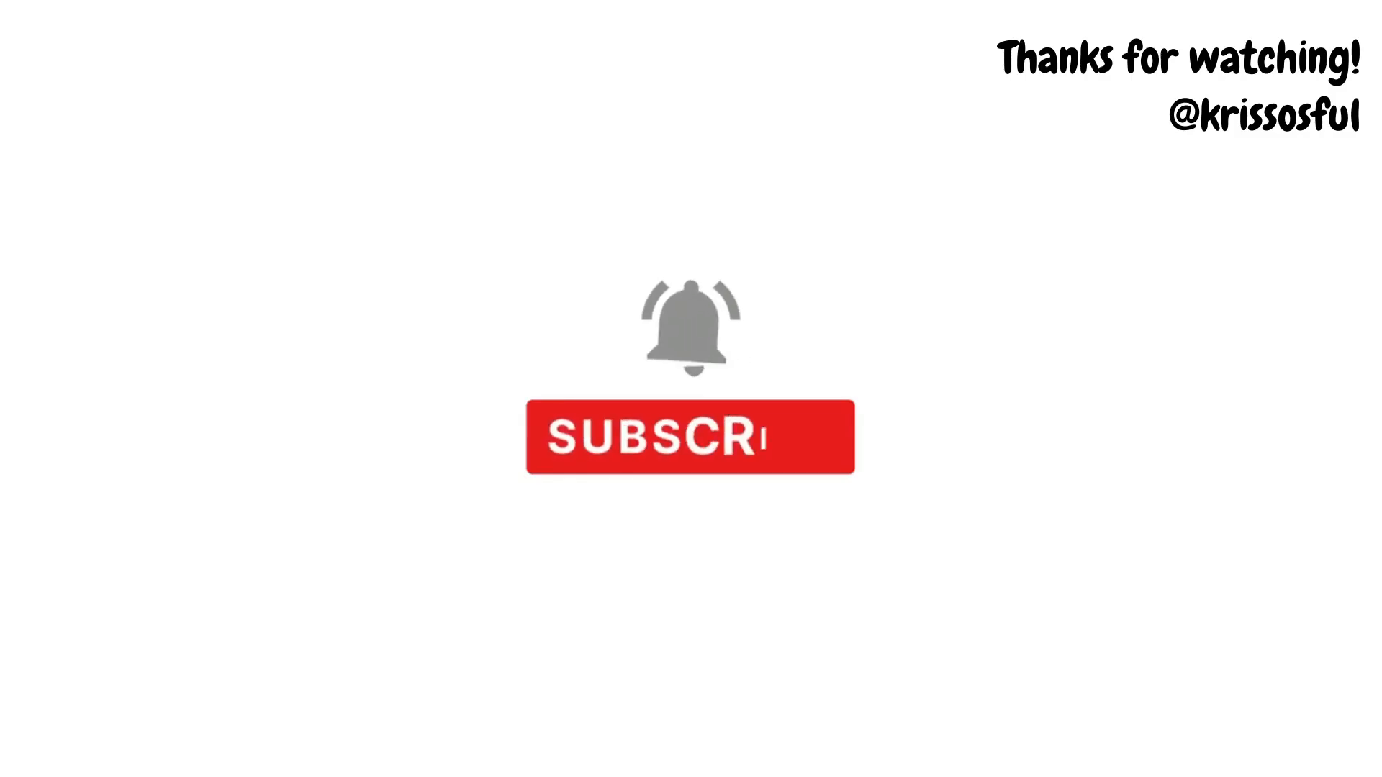